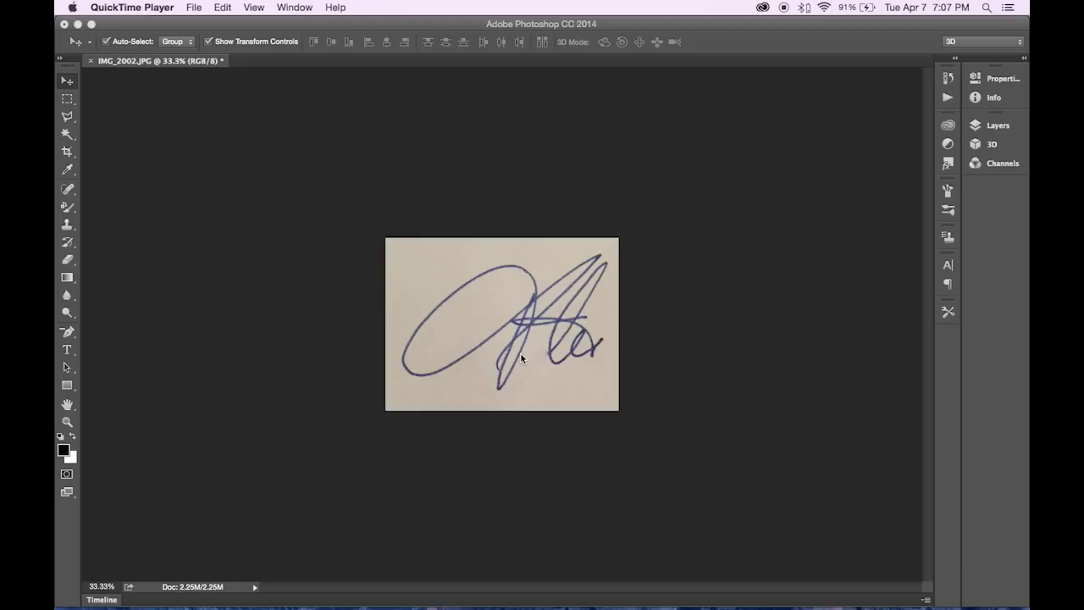
Step: Cancel the Acrobat DC install, close the Creative Cloud panel, and open Levels (Cmd+L) on the signature photo
{"action": "left_click", "coordinate": [349, 362]}
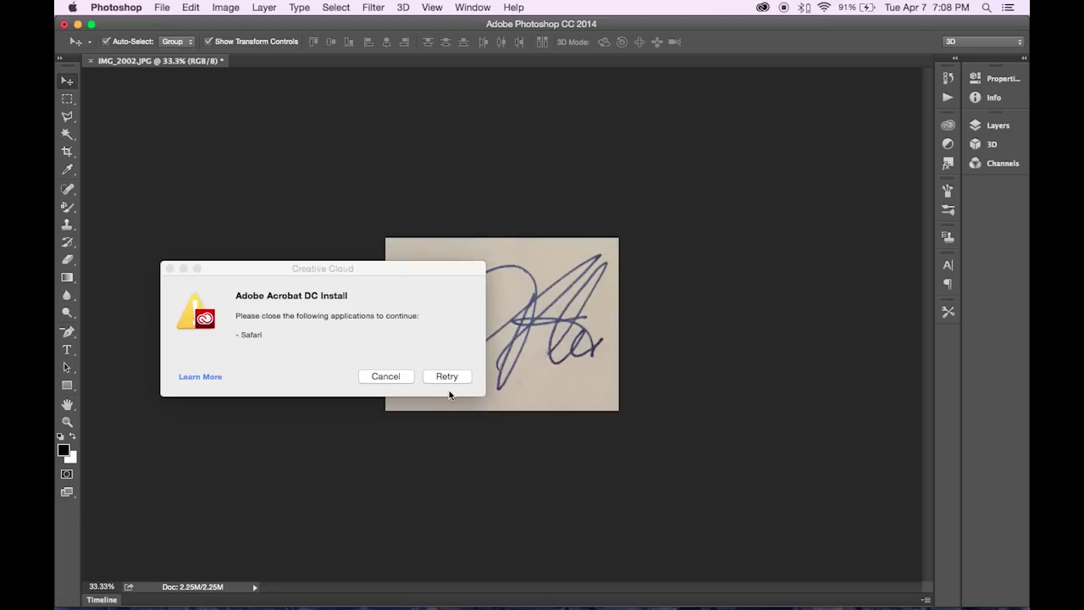
{"action": "left_click", "coordinate": [388, 377]}
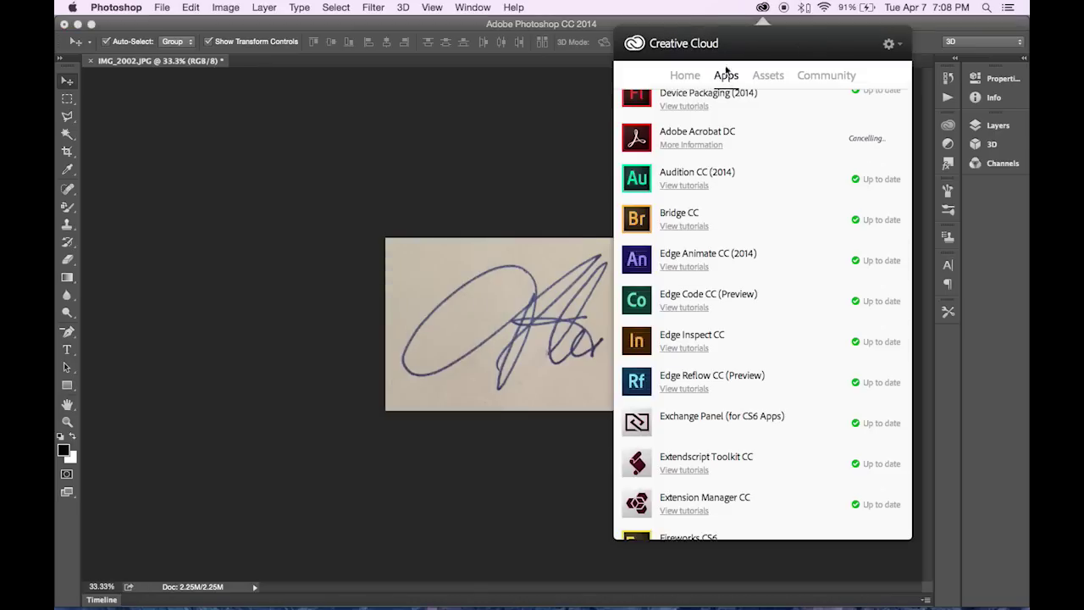
{"action": "scroll", "coordinate": [800, 216], "scroll_direction": "up", "scroll_amount": 1}
{"action": "scroll", "coordinate": [800, 215], "scroll_direction": "up", "scroll_amount": 5}
{"action": "scroll", "coordinate": [799, 215], "scroll_direction": "down", "scroll_amount": 10}
{"action": "scroll", "coordinate": [799, 215], "scroll_direction": "up", "scroll_amount": 2}
{"action": "scroll", "coordinate": [800, 215], "scroll_direction": "up", "scroll_amount": 10}
{"action": "left_click", "coordinate": [709, 15]}
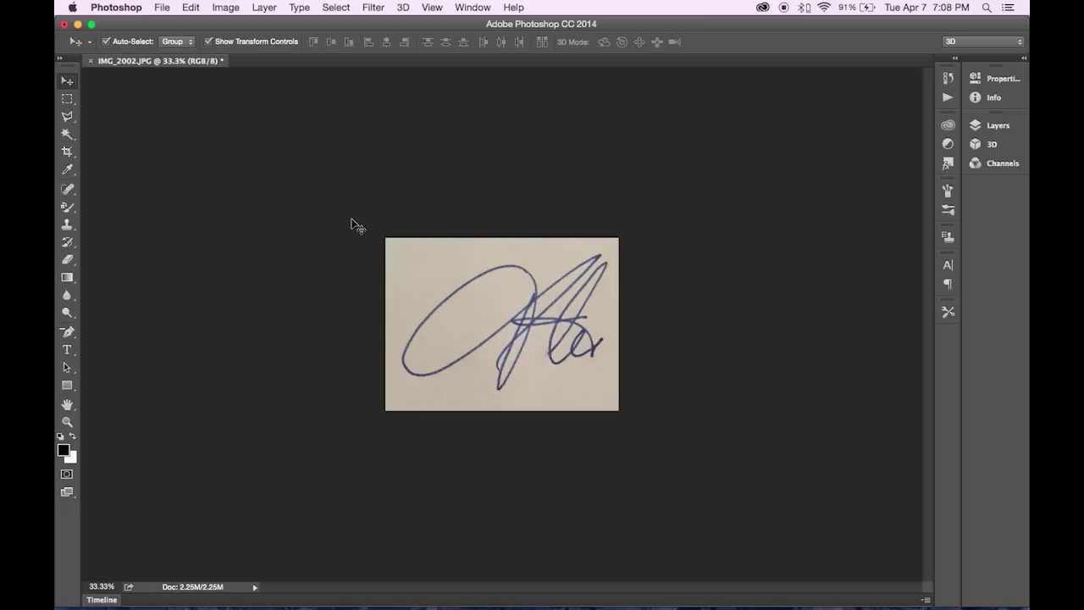
{"action": "key", "text": "super+l"}
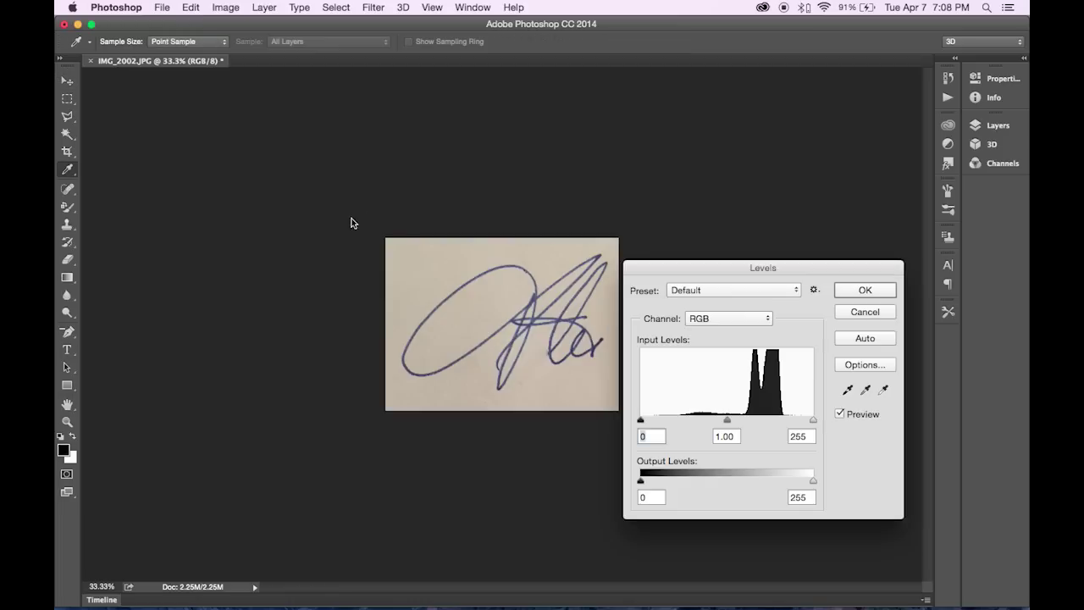
Step: Set the Levels white point by sampling the beige paper with the eyedropper
{"action": "left_click", "coordinate": [710, 267]}
{"action": "left_click_drag", "start_coordinate": [709, 267], "coordinate": [719, 221]}
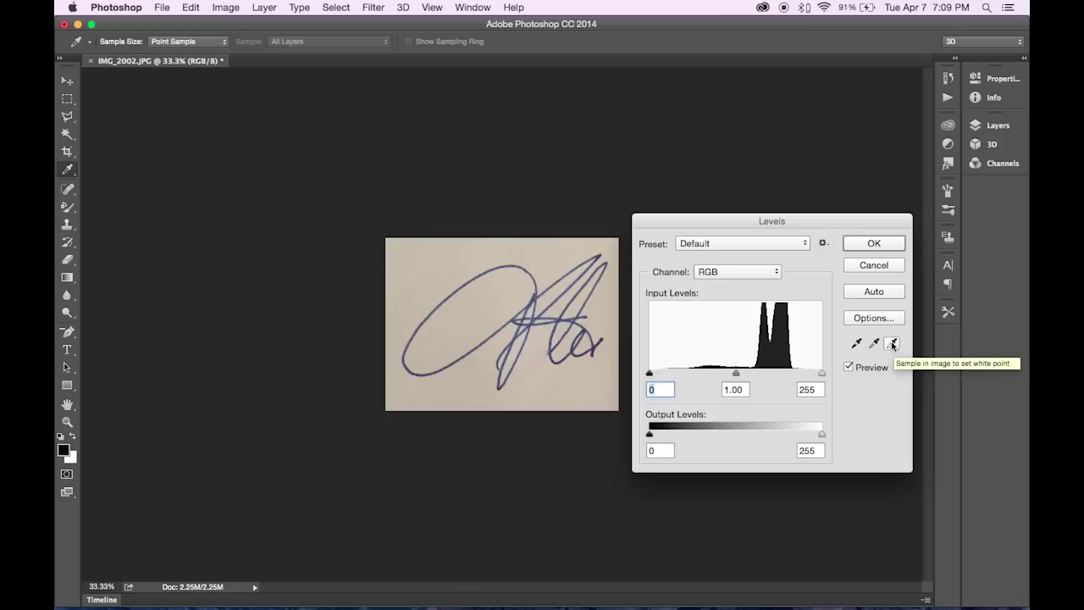
{"action": "left_click", "coordinate": [893, 344]}
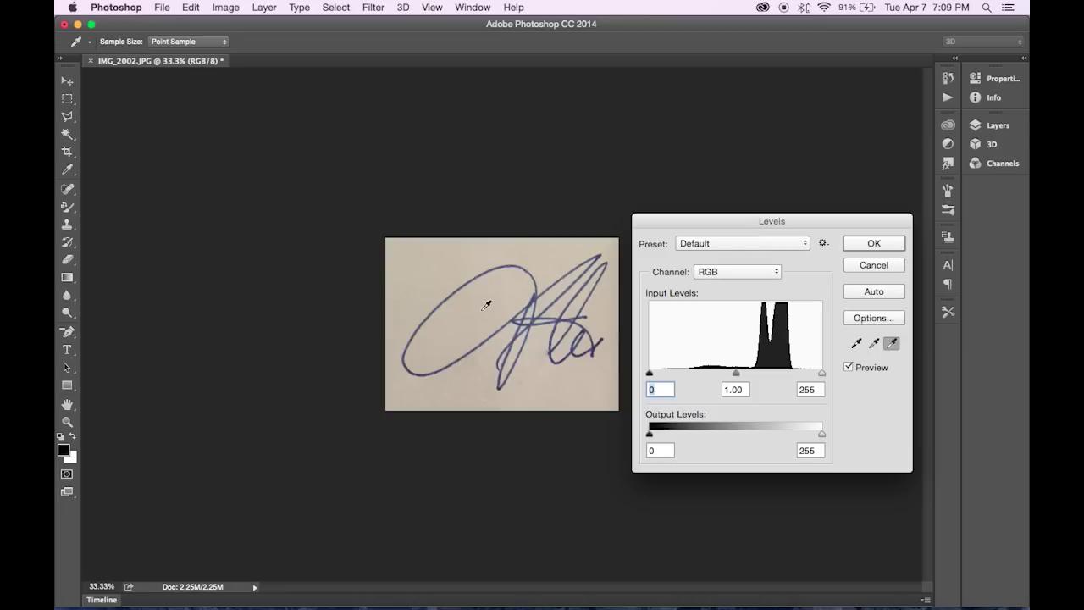
{"action": "left_click", "coordinate": [484, 308]}
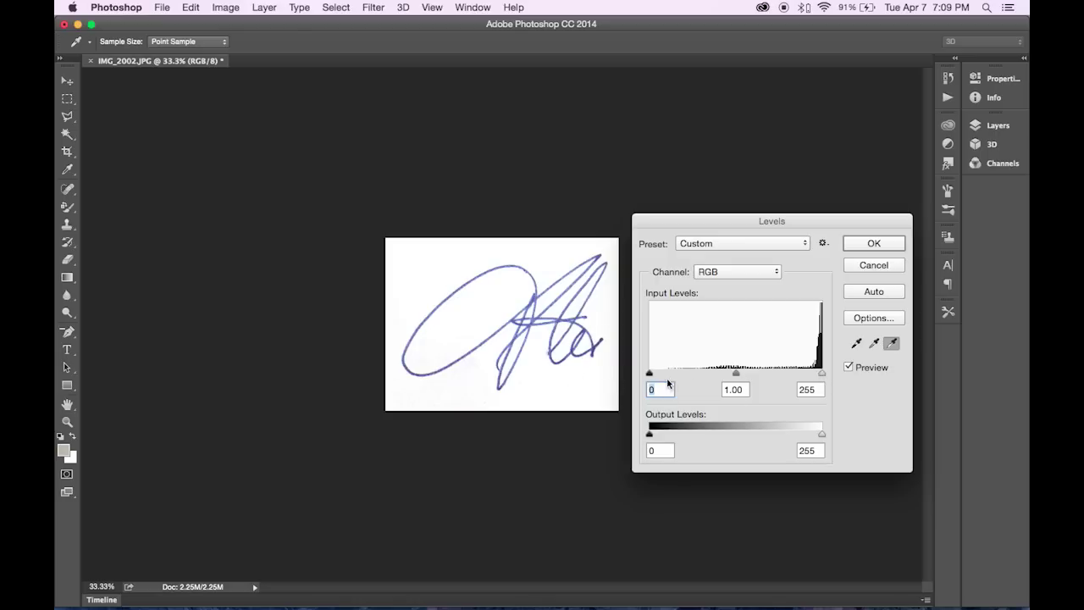
Step: Darken the signature with input levels 73, 0.97, 255 and apply Levels
{"action": "left_click_drag", "start_coordinate": [650, 376], "coordinate": [762, 376]}
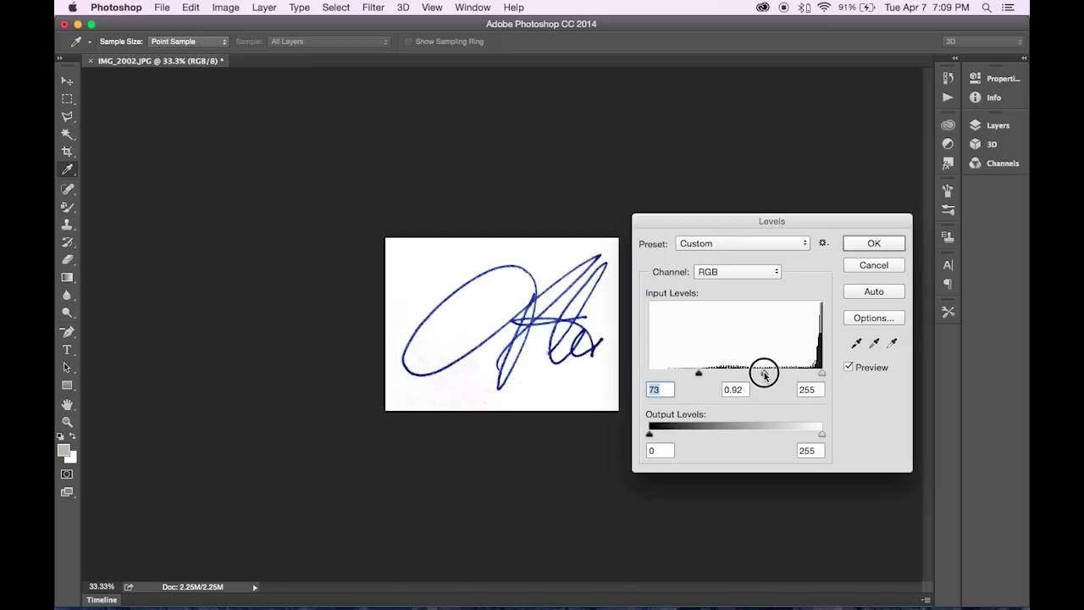
{"action": "left_click_drag", "start_coordinate": [762, 376], "coordinate": [761, 375]}
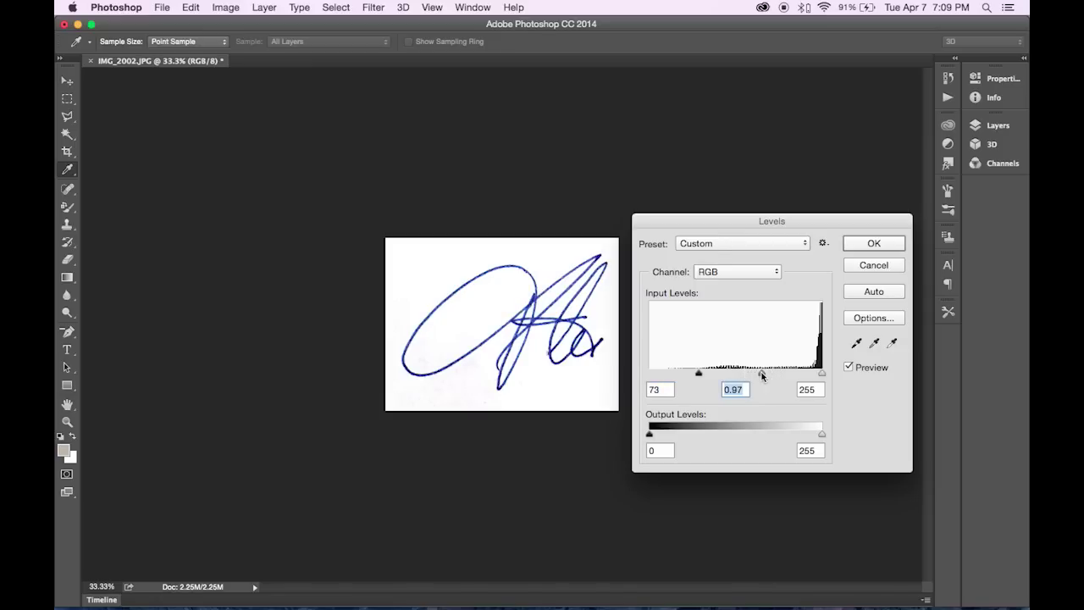
{"action": "left_click", "coordinate": [848, 368]}
{"action": "left_click", "coordinate": [848, 367]}
{"action": "left_click", "coordinate": [849, 368]}
{"action": "left_click", "coordinate": [849, 368]}
{"action": "left_click", "coordinate": [876, 246]}
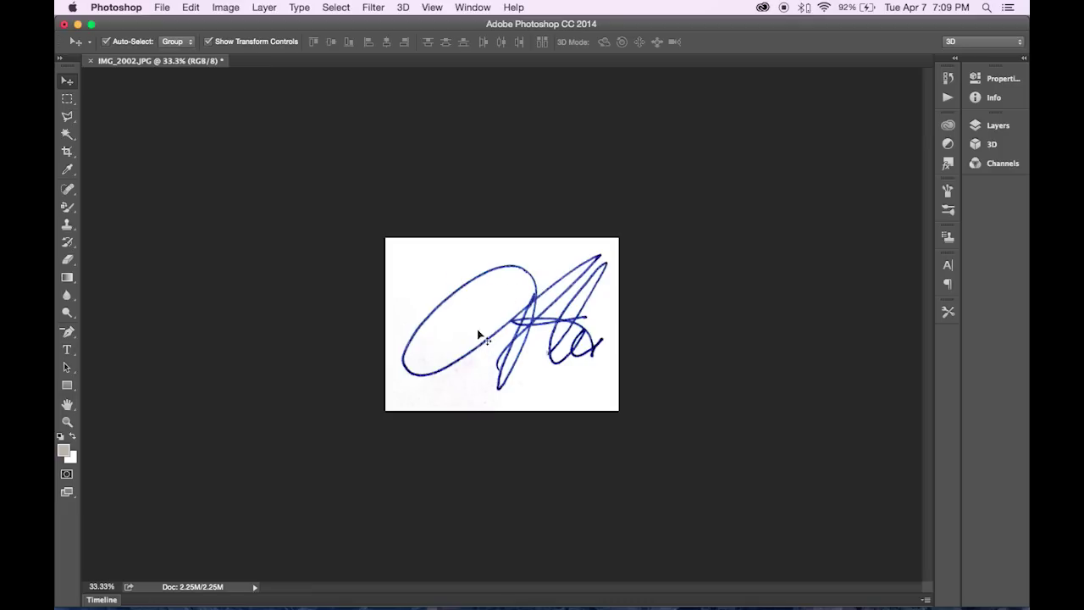
Step: Unlock the Background layer into an editable Layer 0, undoing an accidental move
{"action": "left_click", "coordinate": [997, 134]}
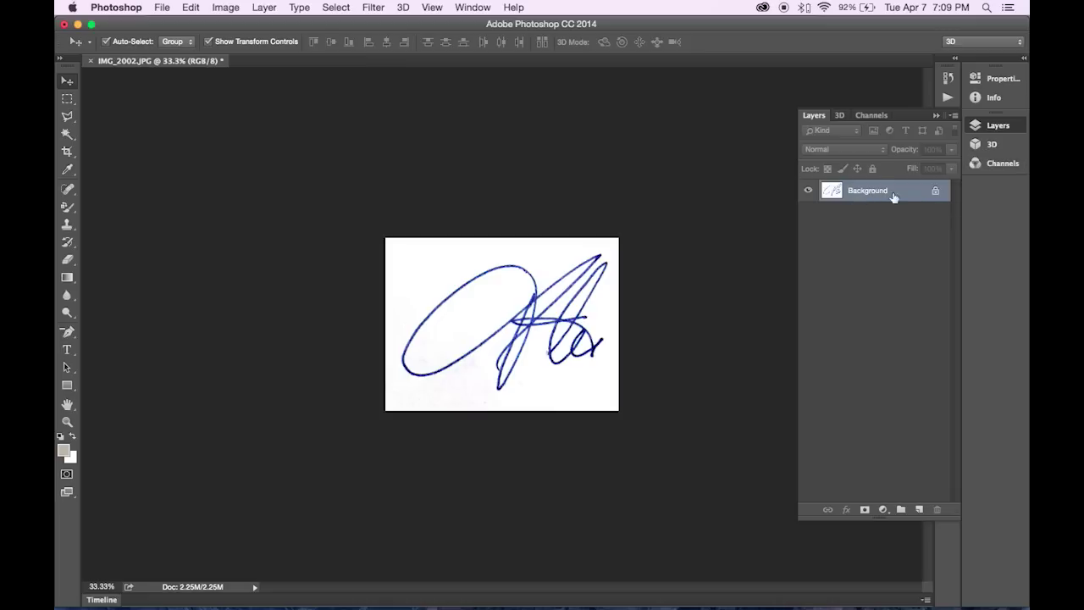
{"action": "left_click", "coordinate": [937, 193]}
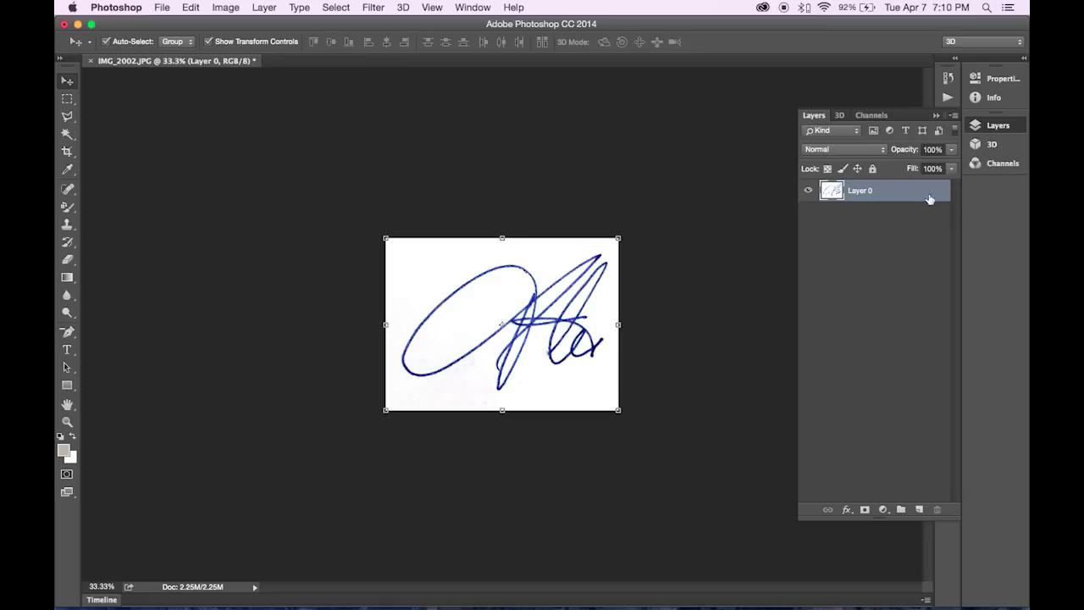
{"action": "mouse_move", "coordinate": [416, 266]}
{"action": "left_mouse_down"}
{"action": "mouse_move", "coordinate": [454, 293]}
{"action": "mouse_move", "coordinate": [444, 302]}
{"action": "left_mouse_up"}
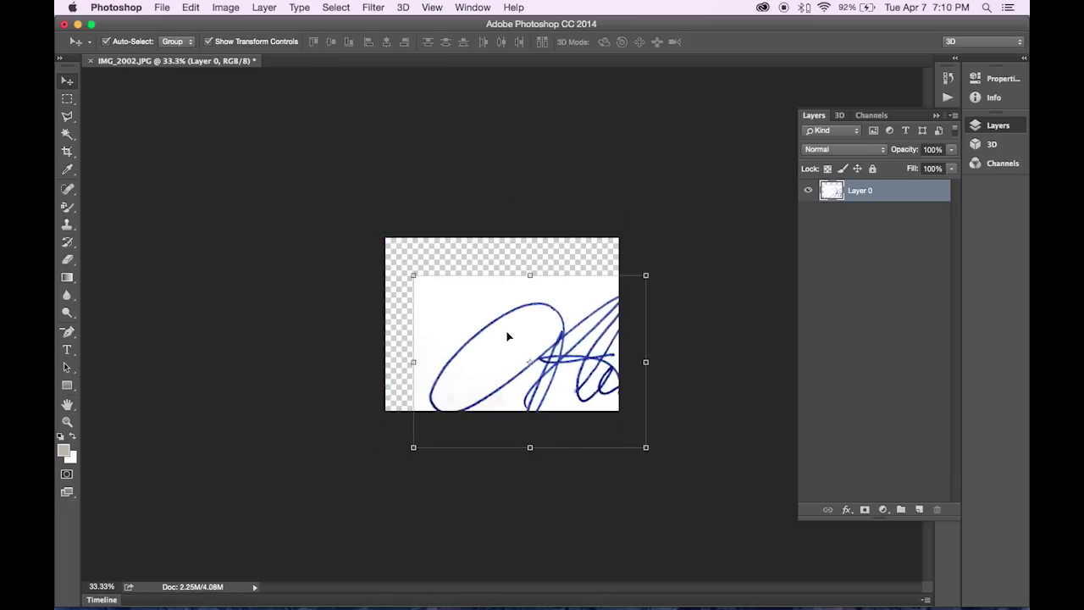
{"action": "key", "text": "ctrl+z"}
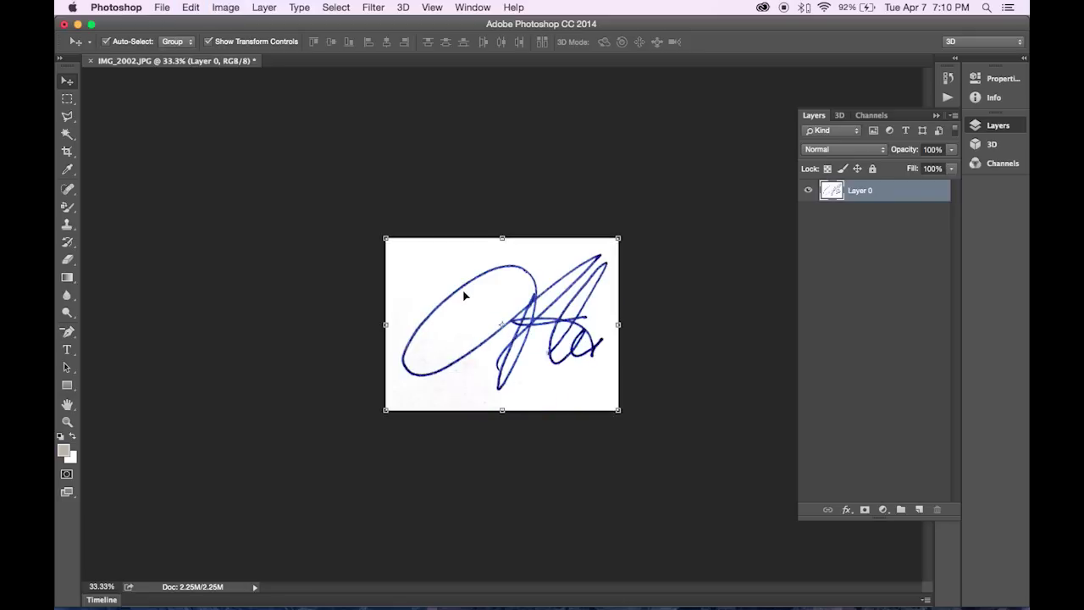
{"action": "left_click", "coordinate": [324, 142]}
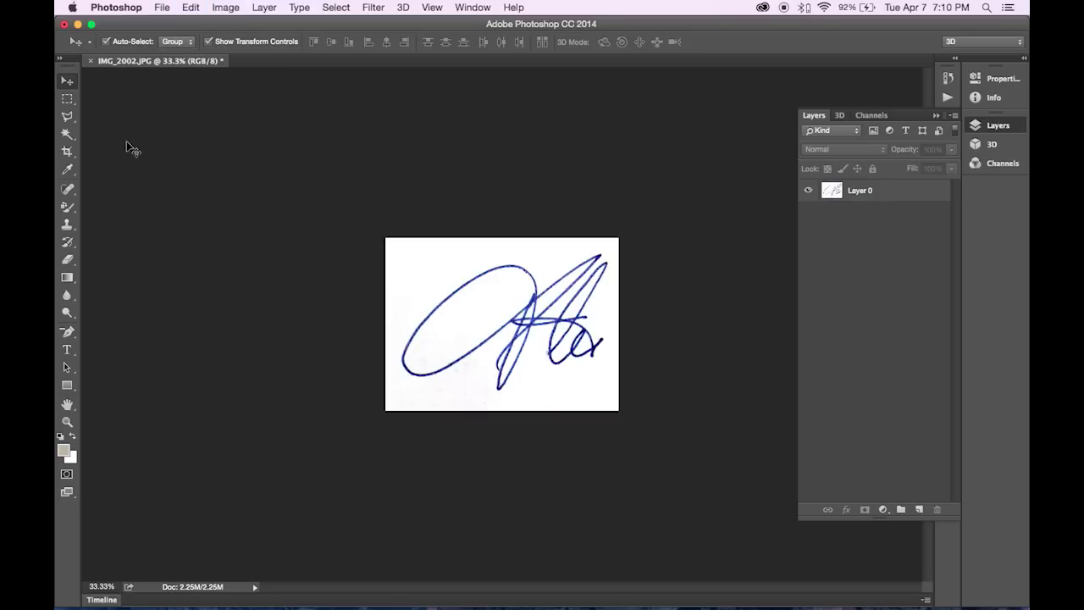
Step: Magic-wand the white background on Layer 0, add similar areas, invert, and delete the strokes
{"action": "left_click", "coordinate": [67, 136]}
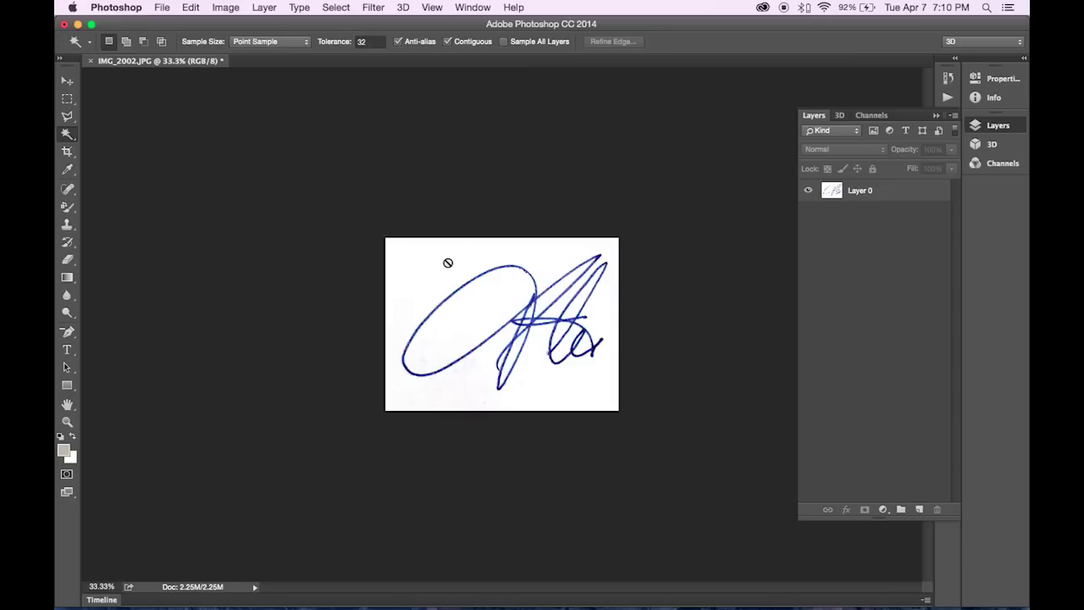
{"action": "left_click", "coordinate": [885, 198]}
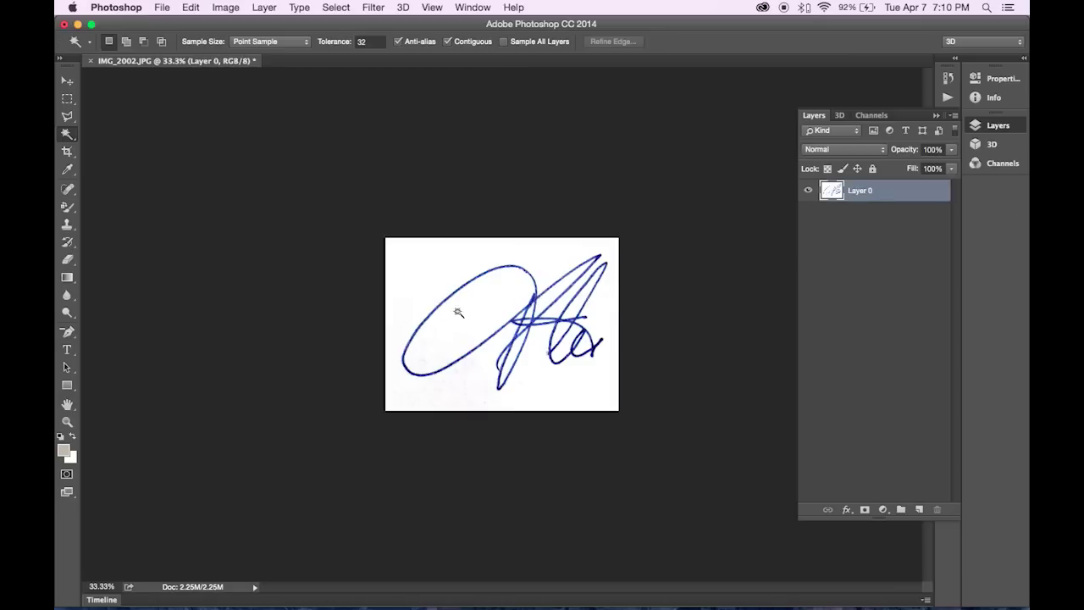
{"action": "left_click", "coordinate": [434, 277]}
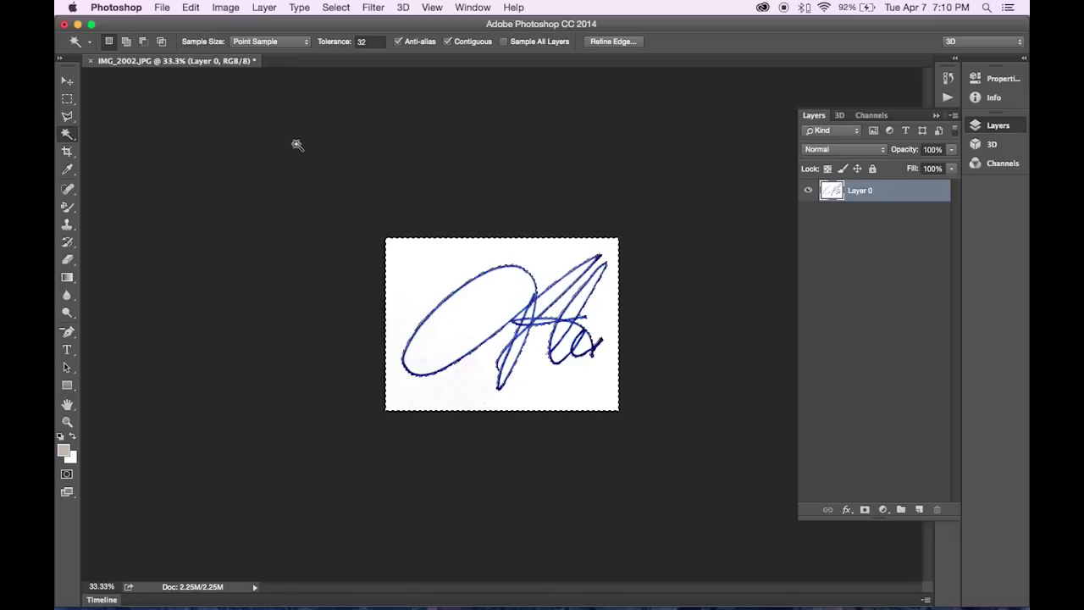
{"action": "left_click", "coordinate": [225, 8]}
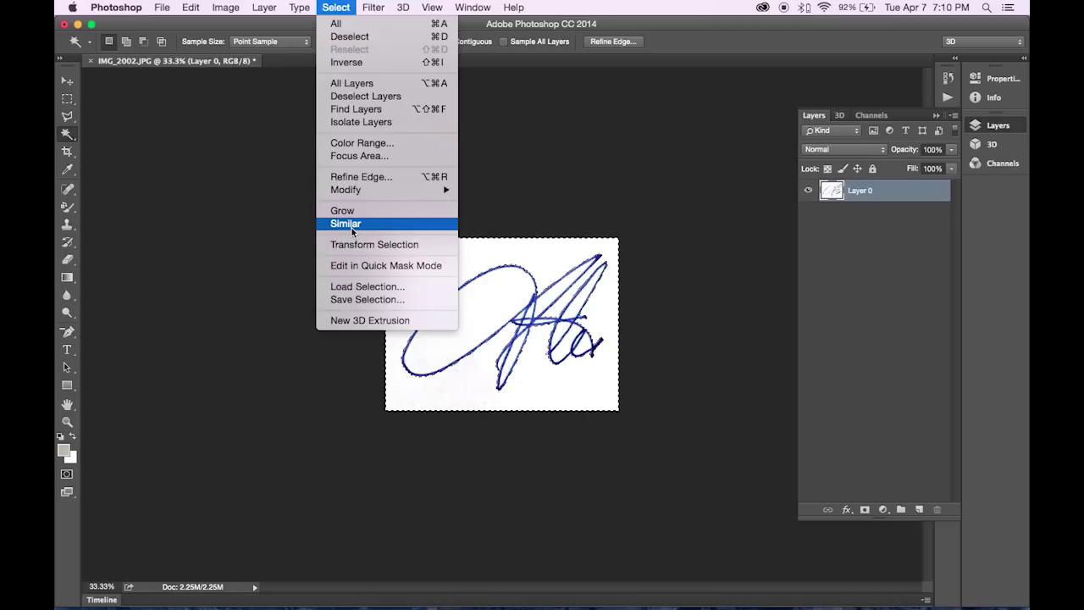
{"action": "left_click", "coordinate": [352, 227]}
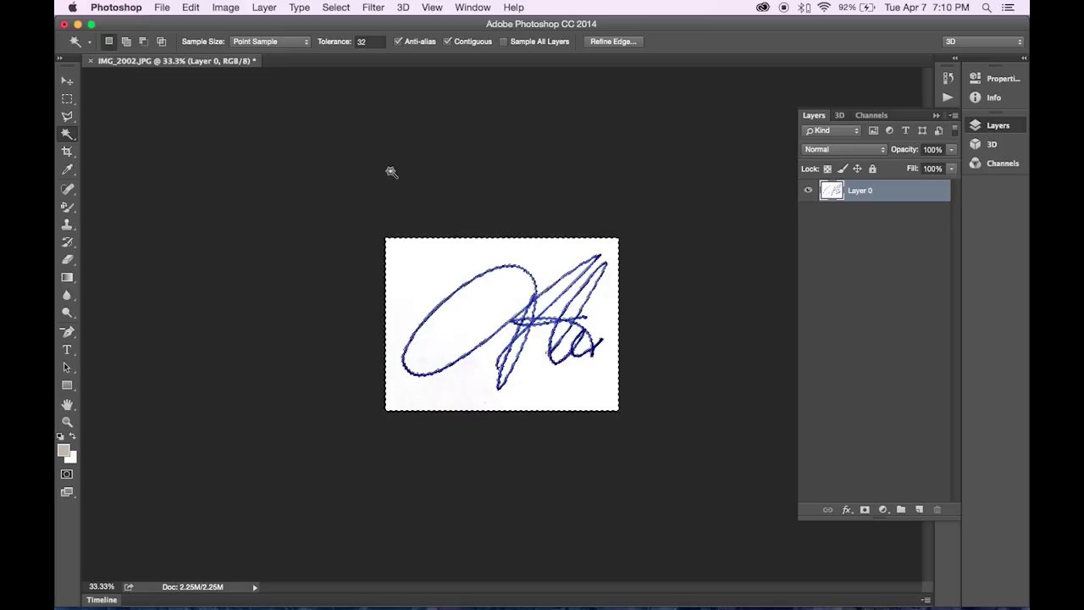
{"action": "left_click", "coordinate": [330, 8]}
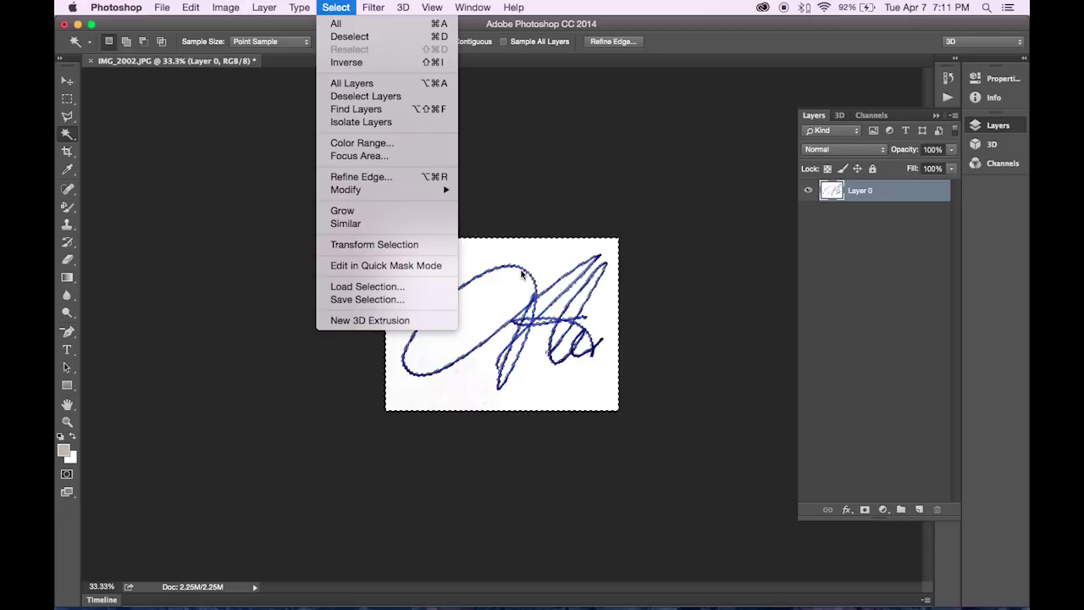
{"action": "left_click", "coordinate": [364, 64]}
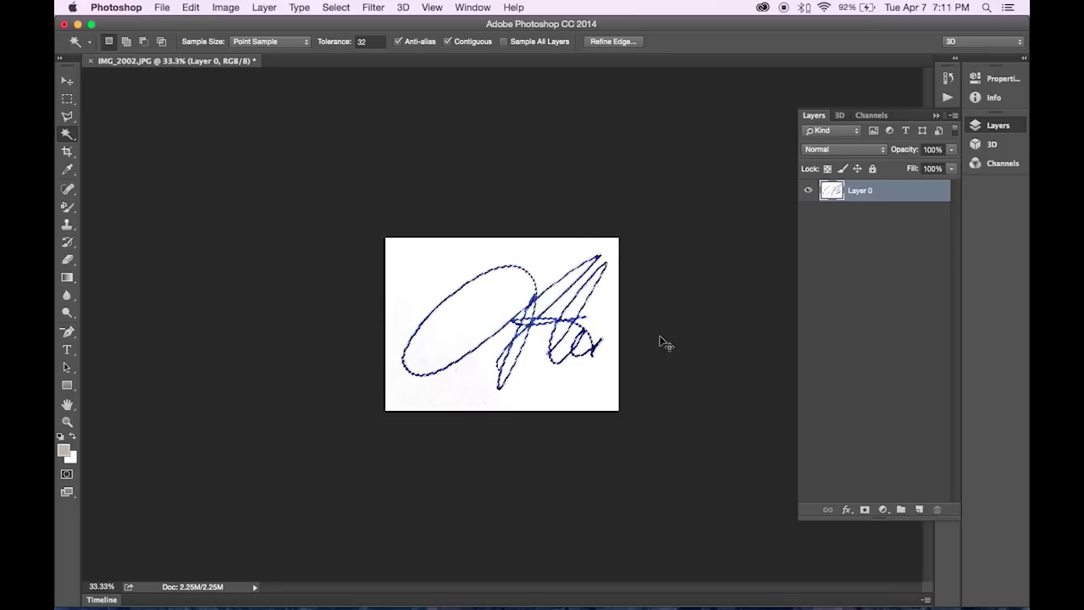
{"action": "key", "text": "Delete"}
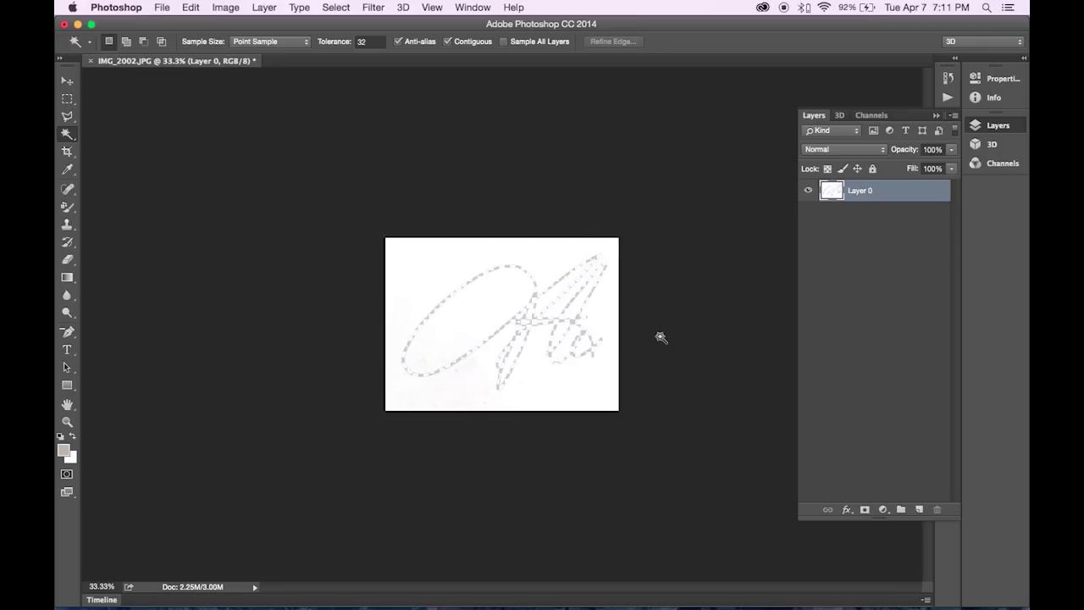
Step: Invert the selection to the background and delete it, restoring the erased signature strokes
{"action": "key", "text": "ctrl+shift+i"}
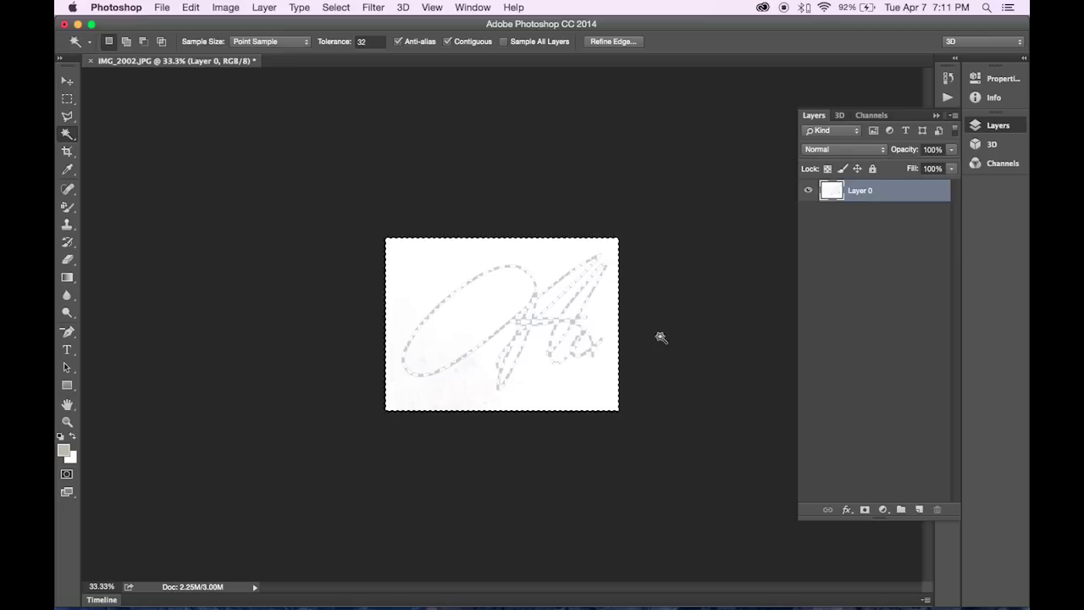
{"action": "key", "text": "Delete"}
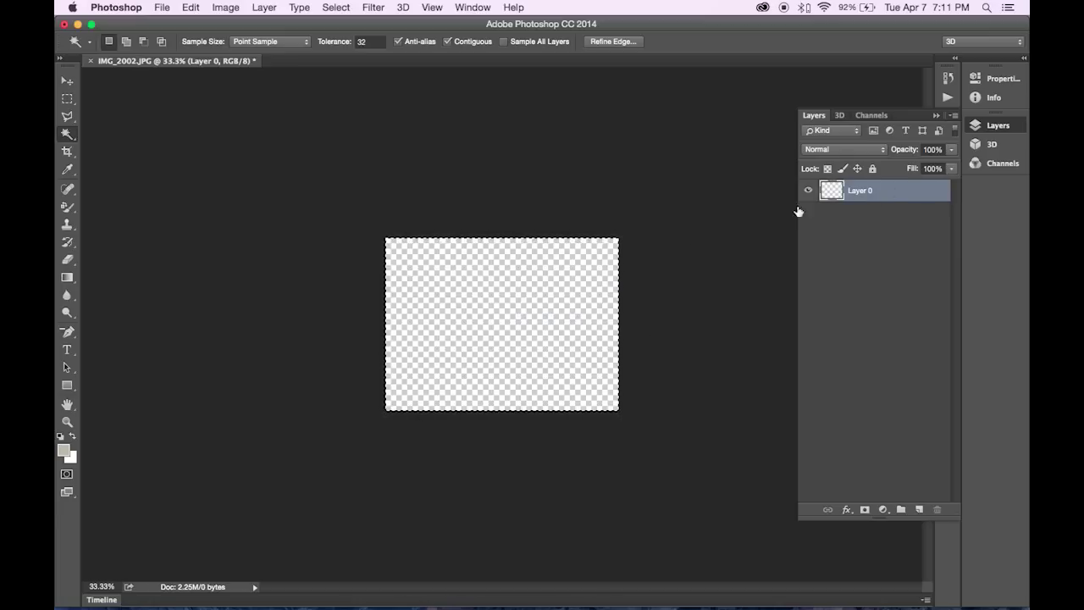
{"action": "left_click", "coordinate": [67, 99]}
{"action": "left_click", "coordinate": [232, 145]}
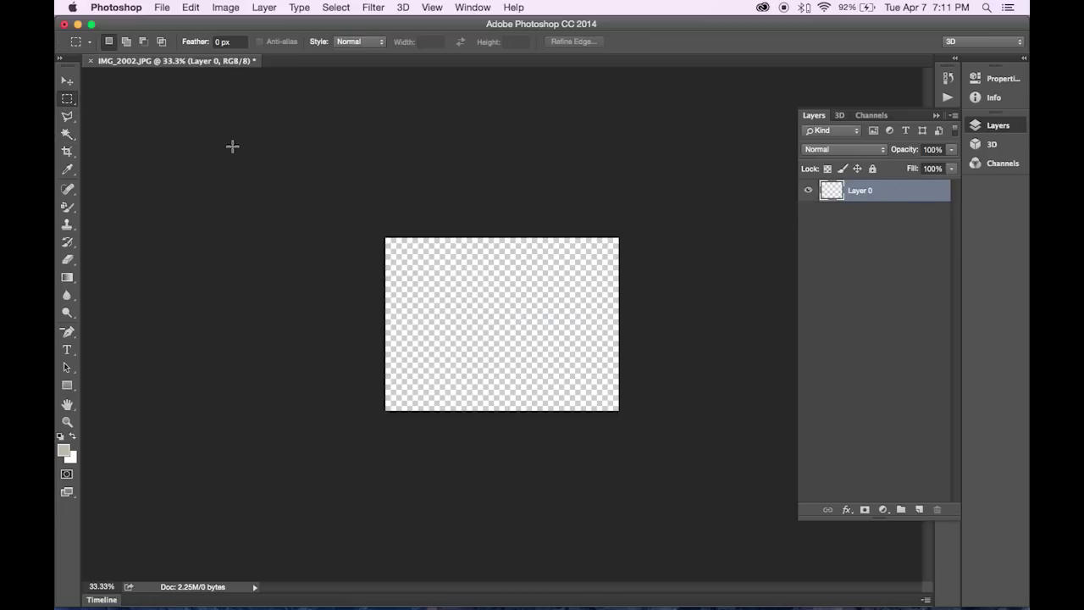
{"action": "key", "text": "ctrl+z"}
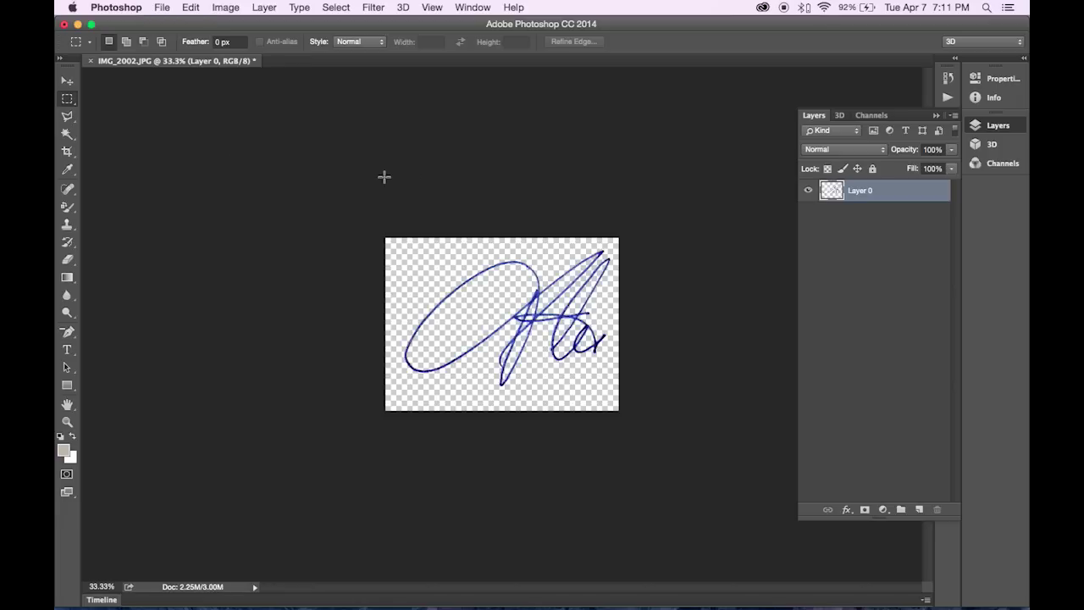
Step: Reposition the signature slightly to the right on the canvas and deselect it
{"action": "key", "text": "v"}
{"action": "mouse_move", "coordinate": [577, 321]}
{"action": "left_mouse_down"}
{"action": "mouse_move", "coordinate": [579, 334]}
{"action": "mouse_move", "coordinate": [566, 325]}
{"action": "left_mouse_up"}
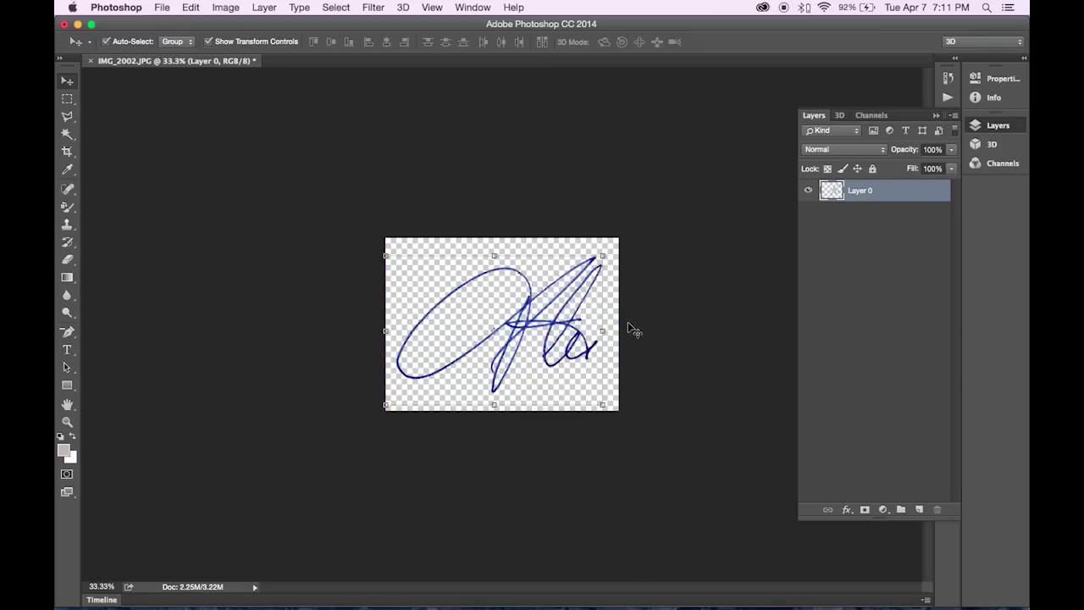
{"action": "key", "text": "Right"}
{"action": "key", "text": "Right"}
{"action": "key", "text": "Right"}
{"action": "key", "text": "Right"}
{"action": "key", "text": "Right"}
{"action": "key", "text": "Right"}
{"action": "key", "text": "Right"}
{"action": "key", "text": "Right"}
{"action": "key", "text": "Right"}
{"action": "key", "text": "Right"}
{"action": "key", "text": "Right"}
{"action": "key", "text": "Right"}
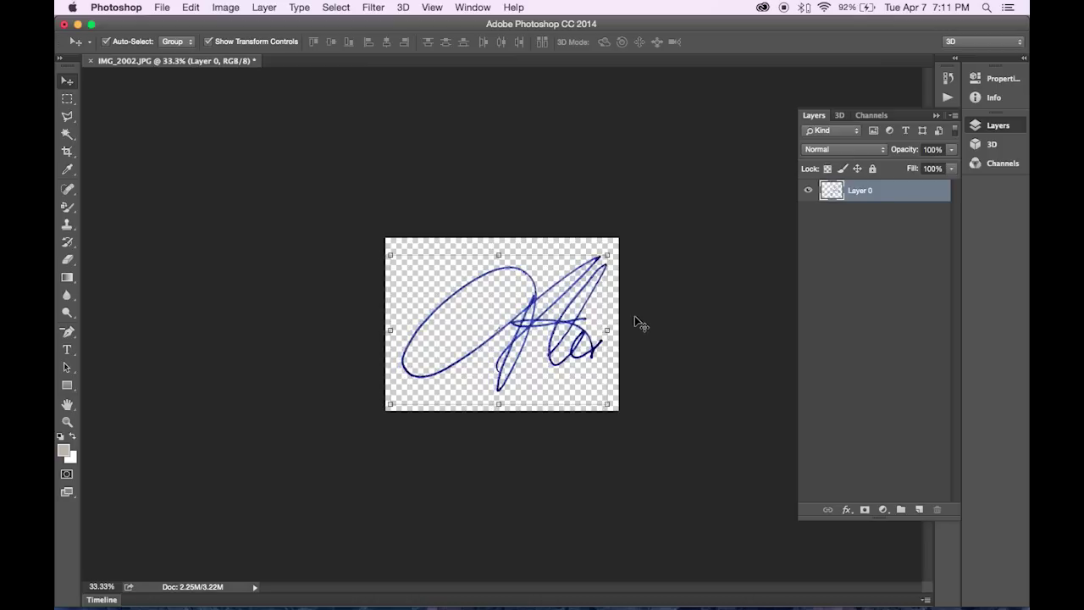
{"action": "left_click", "coordinate": [652, 331]}
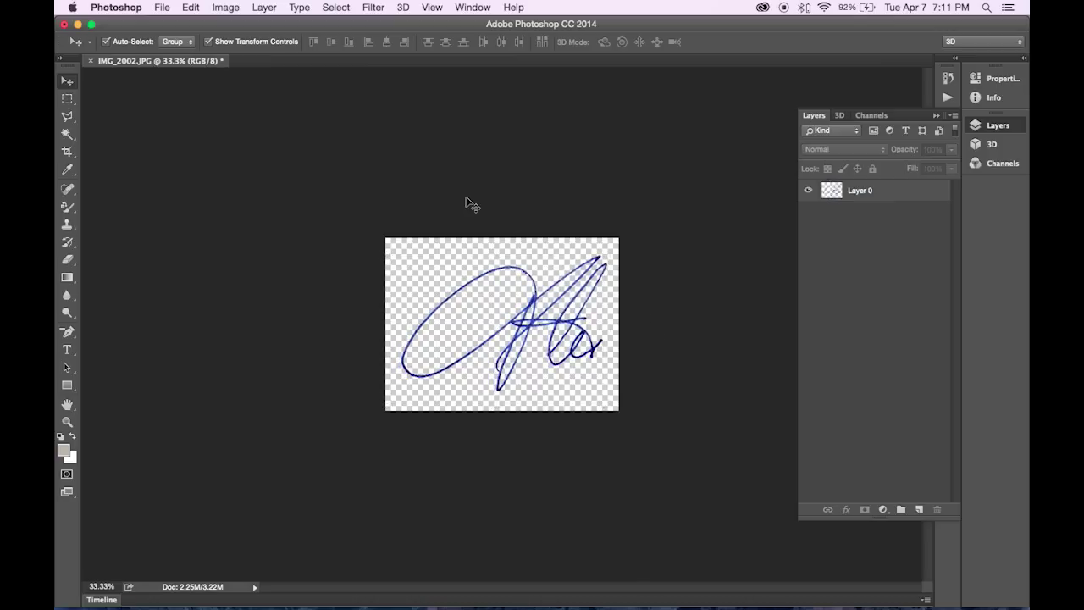
Step: Open Hue/Saturation on Layer 0 and raise the Master saturation
{"action": "left_click", "coordinate": [225, 7]}
{"action": "mouse_move", "coordinate": [254, 24]}
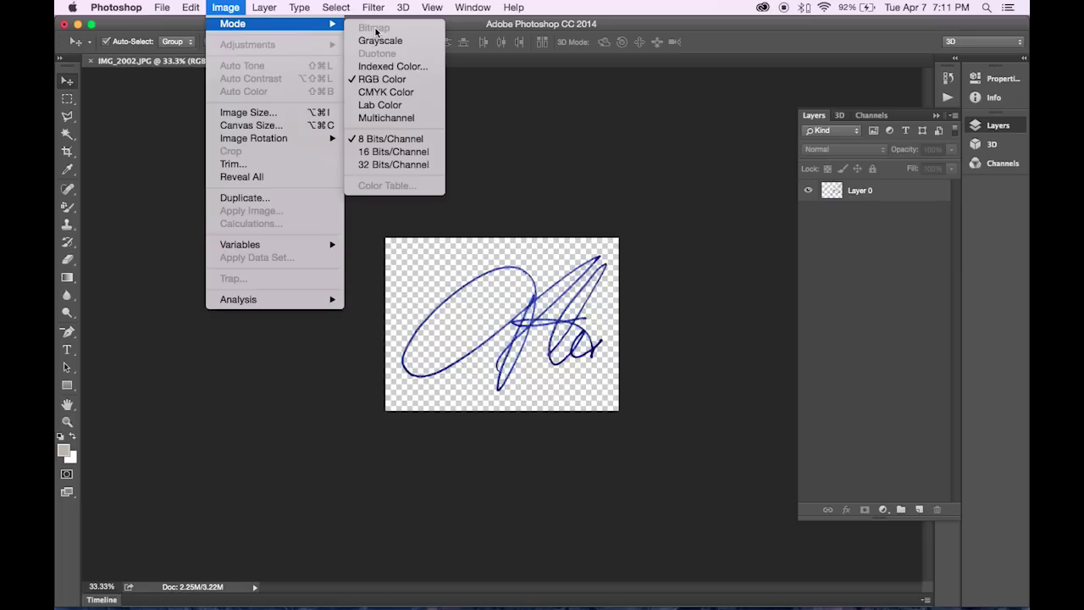
{"action": "left_click", "coordinate": [858, 194]}
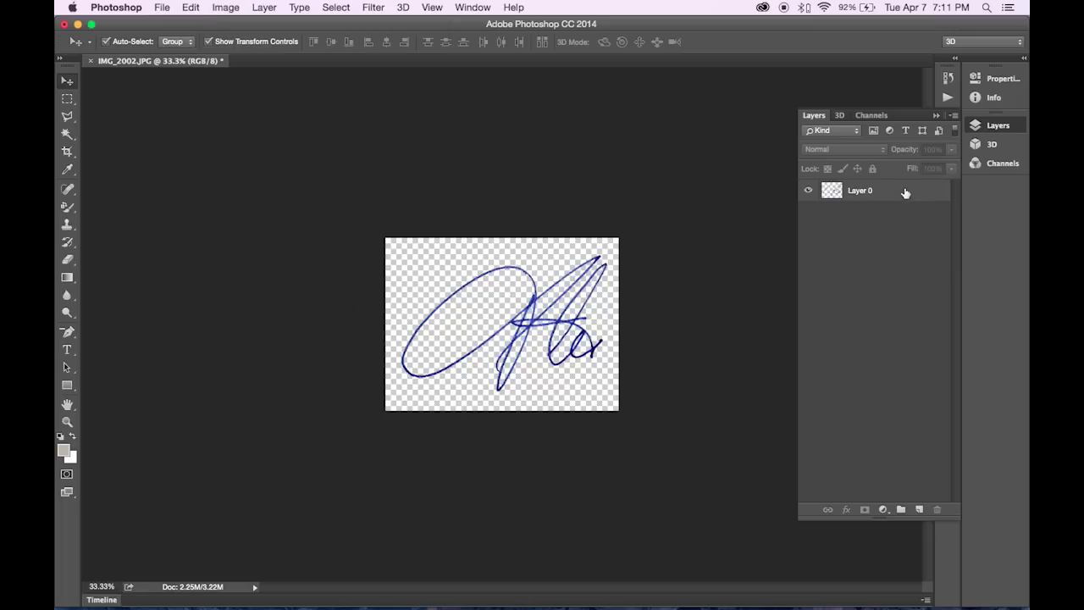
{"action": "left_click", "coordinate": [858, 194]}
{"action": "left_click", "coordinate": [225, 8]}
{"action": "mouse_move", "coordinate": [248, 45]}
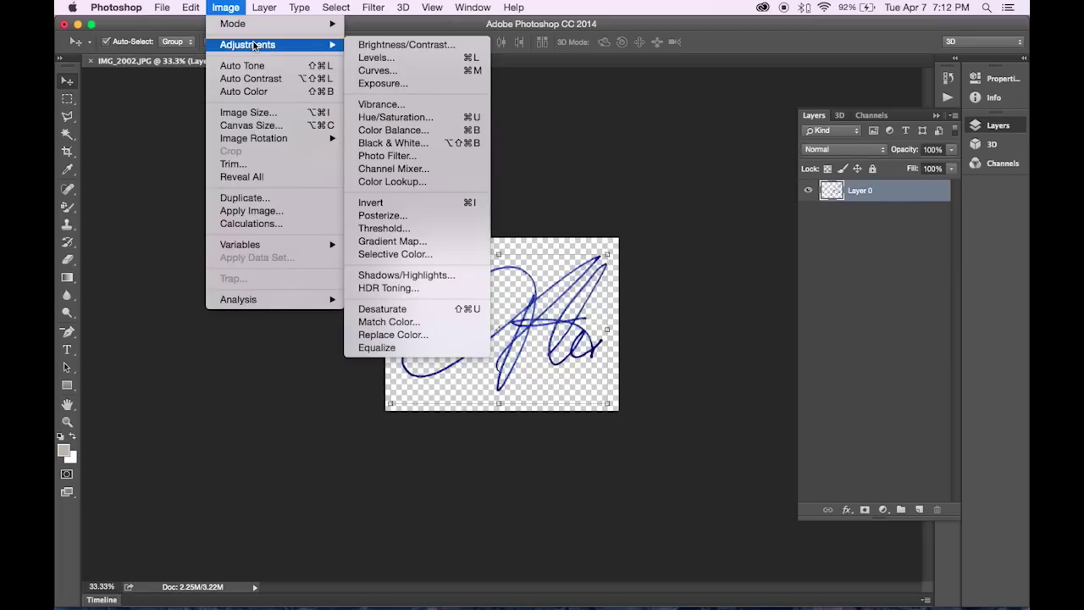
{"action": "left_click", "coordinate": [394, 115]}
{"action": "left_click_drag", "start_coordinate": [600, 93], "coordinate": [708, 28]}
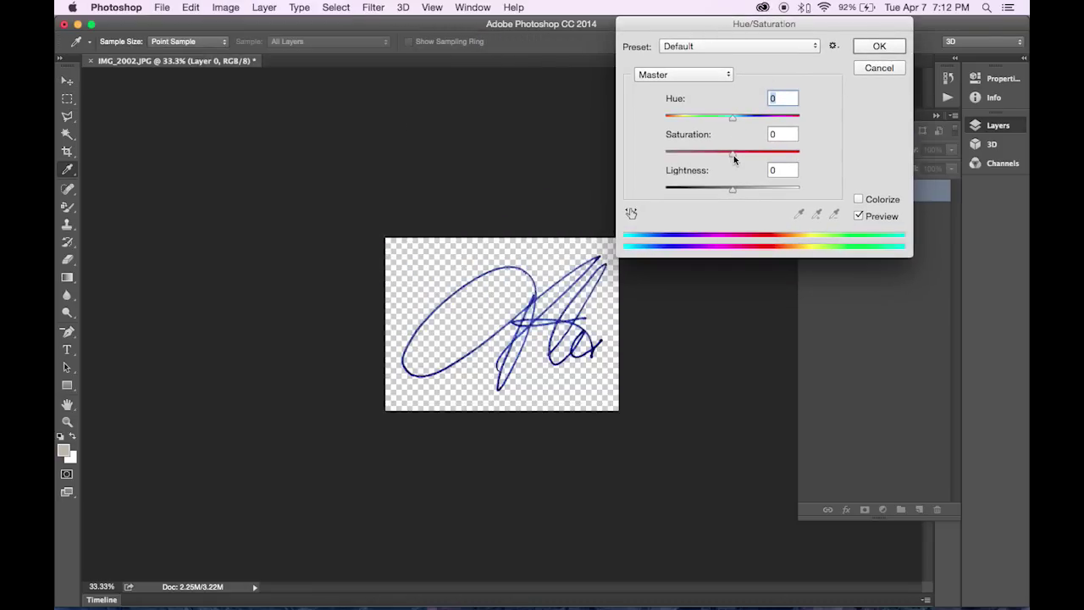
{"action": "mouse_move", "coordinate": [733, 158]}
{"action": "left_mouse_down"}
{"action": "mouse_move", "coordinate": [755, 158]}
{"action": "mouse_move", "coordinate": [634, 152]}
{"action": "mouse_move", "coordinate": [758, 157]}
{"action": "left_mouse_up"}
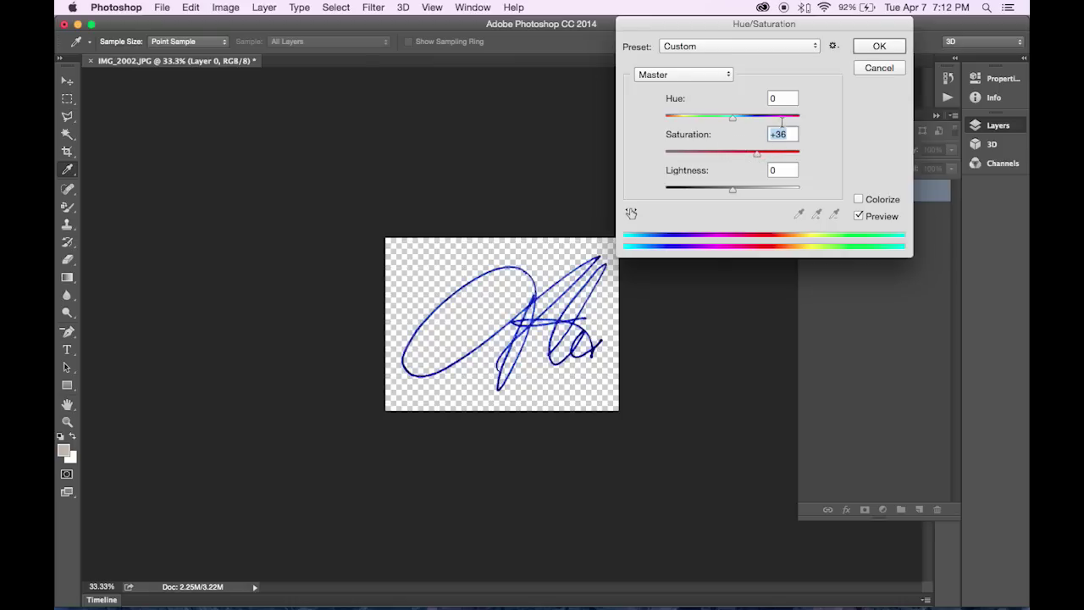
Step: Raise the Blues saturation to +36 and apply the Hue/Saturation adjustment
{"action": "left_click", "coordinate": [729, 74]}
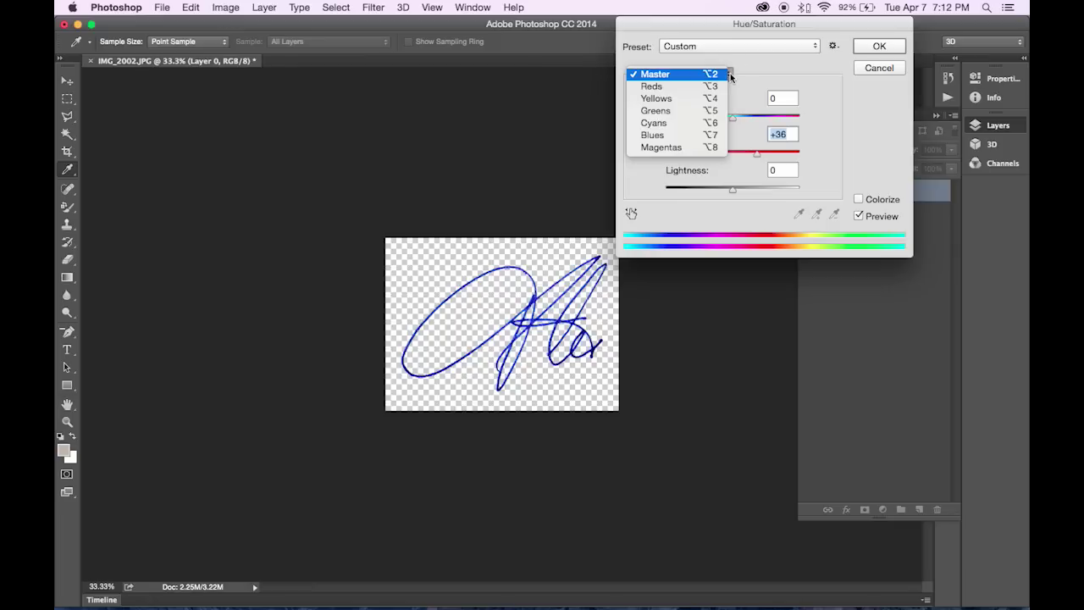
{"action": "left_click", "coordinate": [652, 135]}
{"action": "left_click_drag", "start_coordinate": [734, 154], "coordinate": [764, 156]}
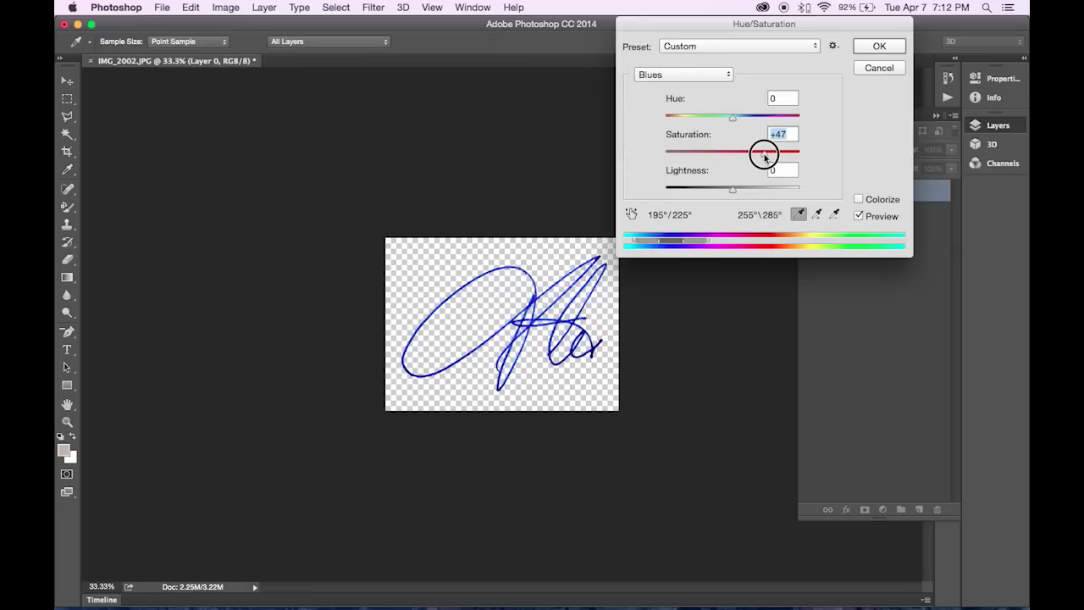
{"action": "left_click_drag", "start_coordinate": [764, 153], "coordinate": [759, 152]}
{"action": "left_click", "coordinate": [713, 75]}
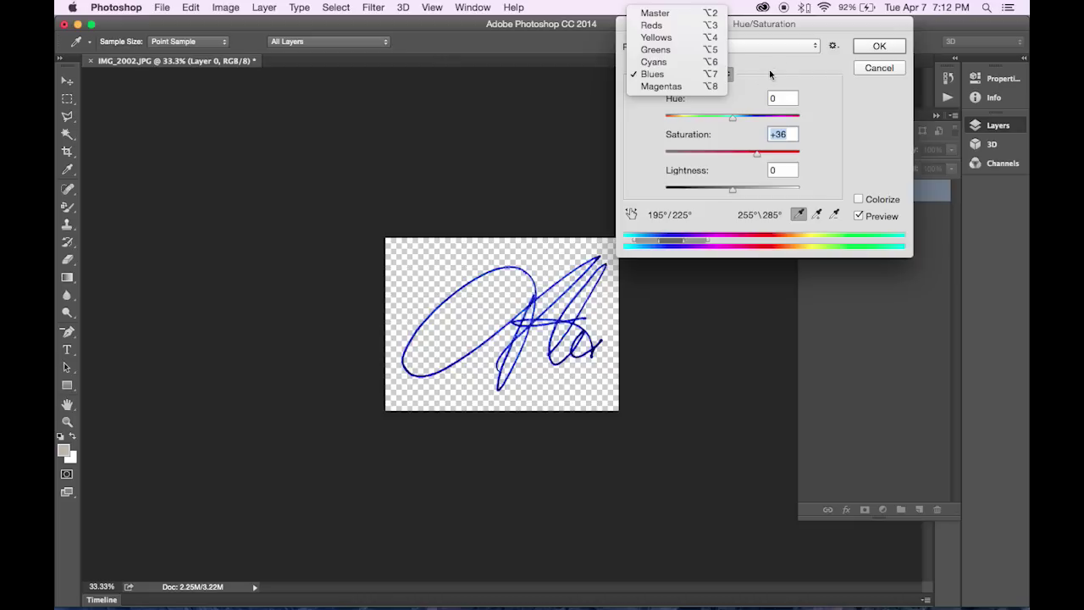
{"action": "left_click", "coordinate": [769, 69]}
{"action": "left_click", "coordinate": [878, 46]}
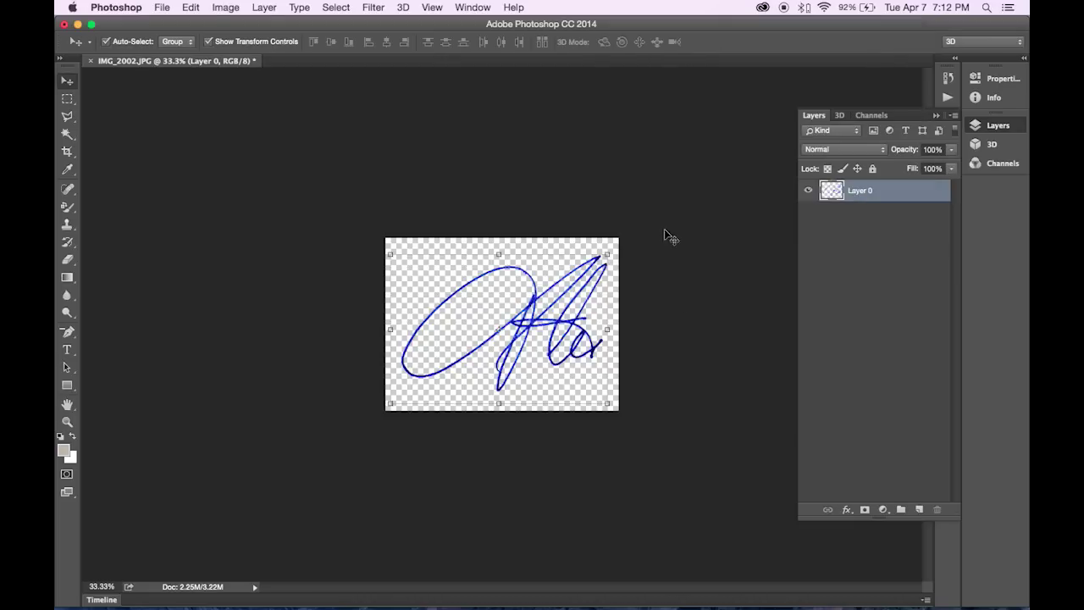
Step: Step back through the History panel to the original beige scan, then return to the saturated state
{"action": "left_click", "coordinate": [948, 80]}
{"action": "scroll", "coordinate": [886, 469], "scroll_direction": "up", "scroll_amount": 1}
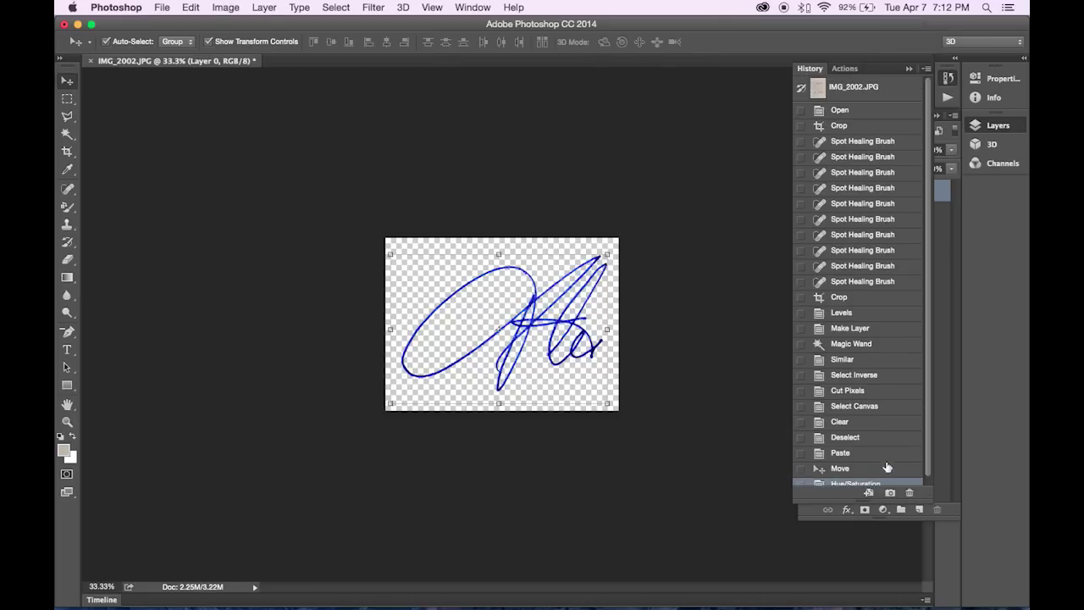
{"action": "scroll", "coordinate": [861, 362], "scroll_direction": "down", "scroll_amount": 1}
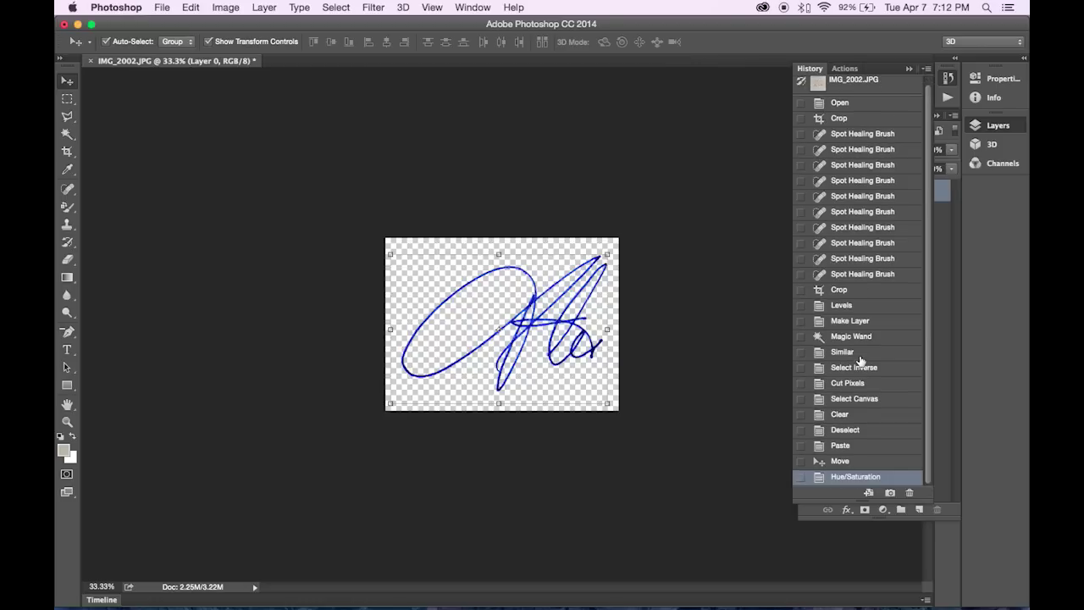
{"action": "left_click", "coordinate": [849, 463]}
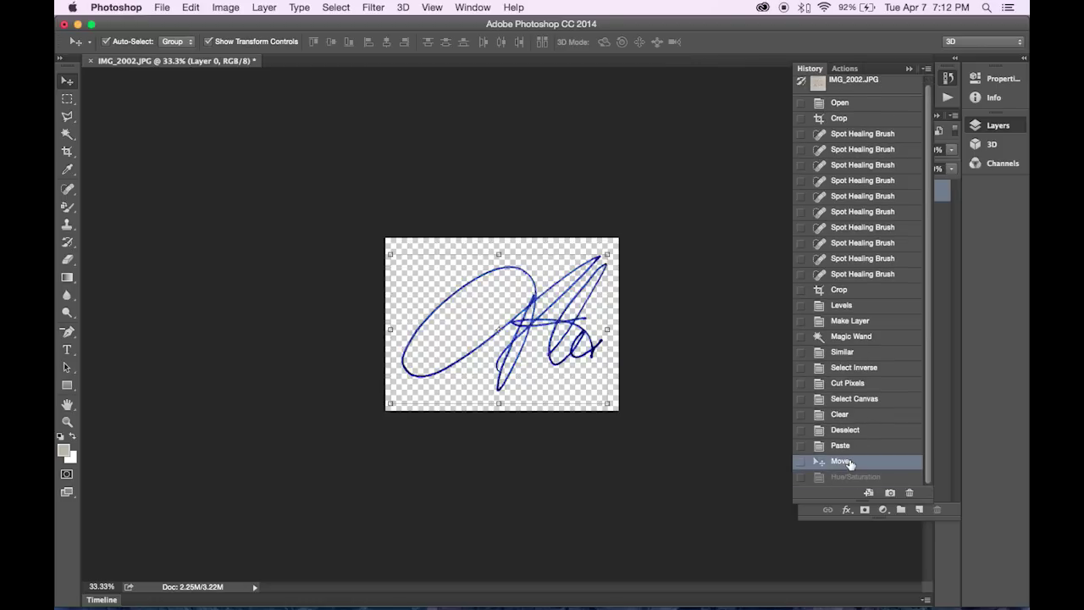
{"action": "left_click", "coordinate": [852, 445]}
{"action": "left_click", "coordinate": [853, 432]}
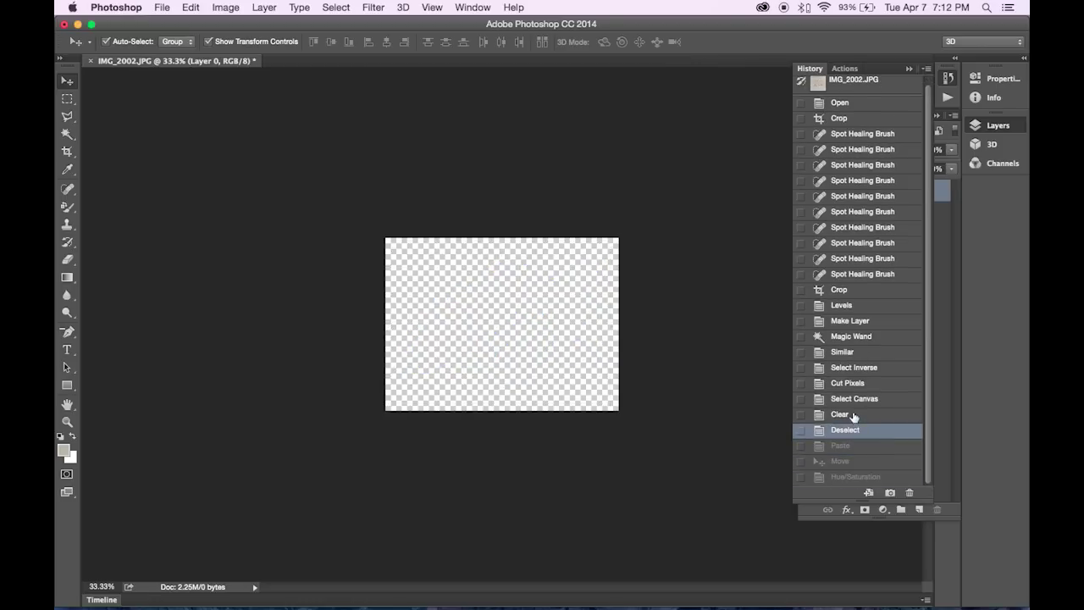
{"action": "left_click", "coordinate": [853, 414]}
{"action": "left_click", "coordinate": [854, 398]}
{"action": "left_click", "coordinate": [854, 383]}
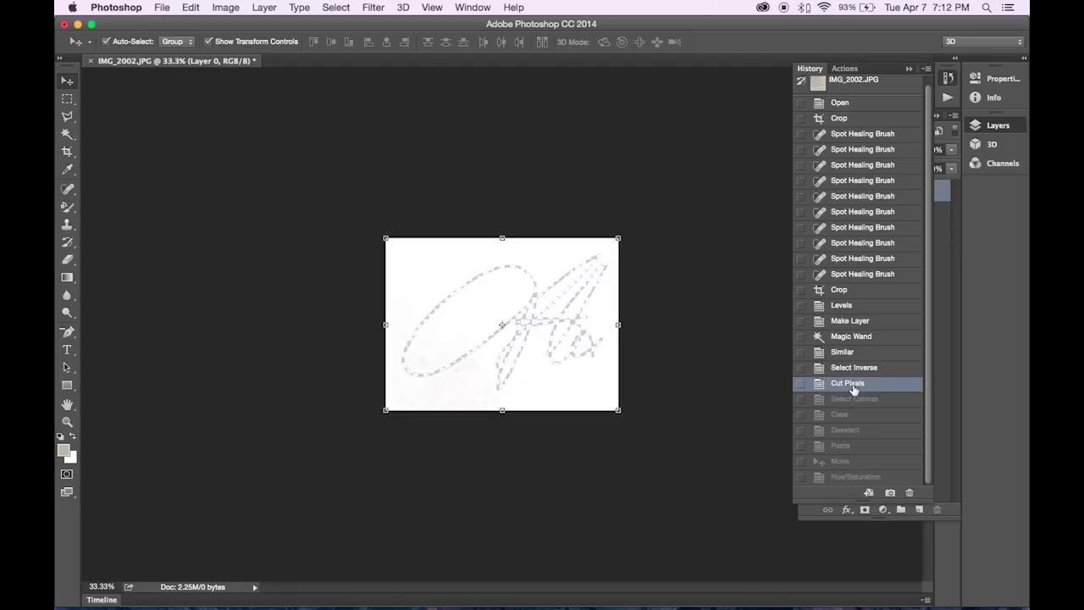
{"action": "left_click", "coordinate": [854, 366]}
{"action": "left_click", "coordinate": [853, 351]}
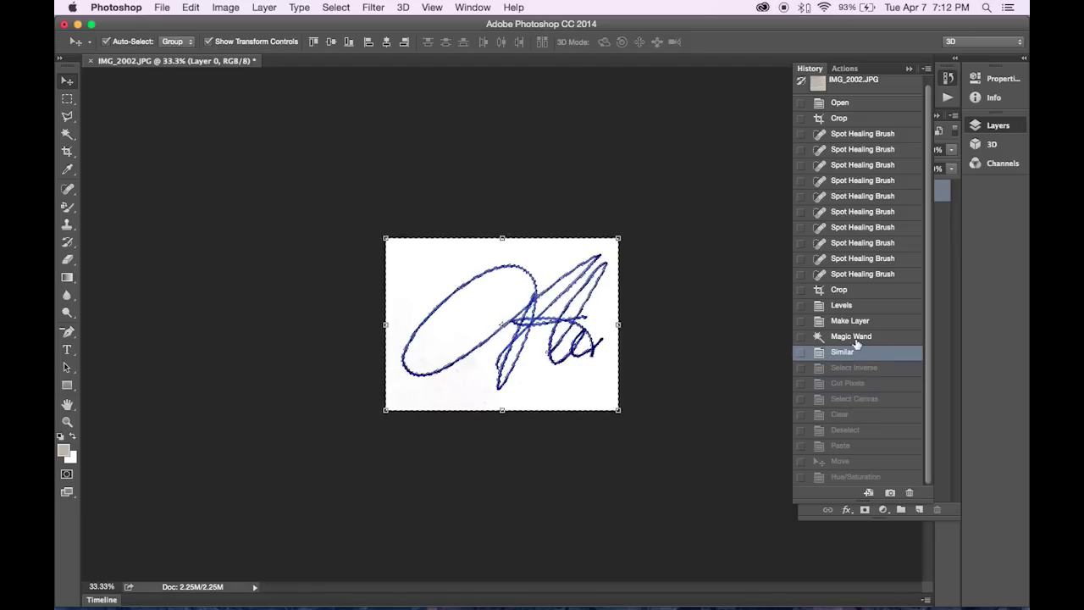
{"action": "left_click", "coordinate": [853, 336]}
{"action": "left_click", "coordinate": [854, 320]}
{"action": "left_click", "coordinate": [854, 305]}
{"action": "left_click", "coordinate": [854, 289]}
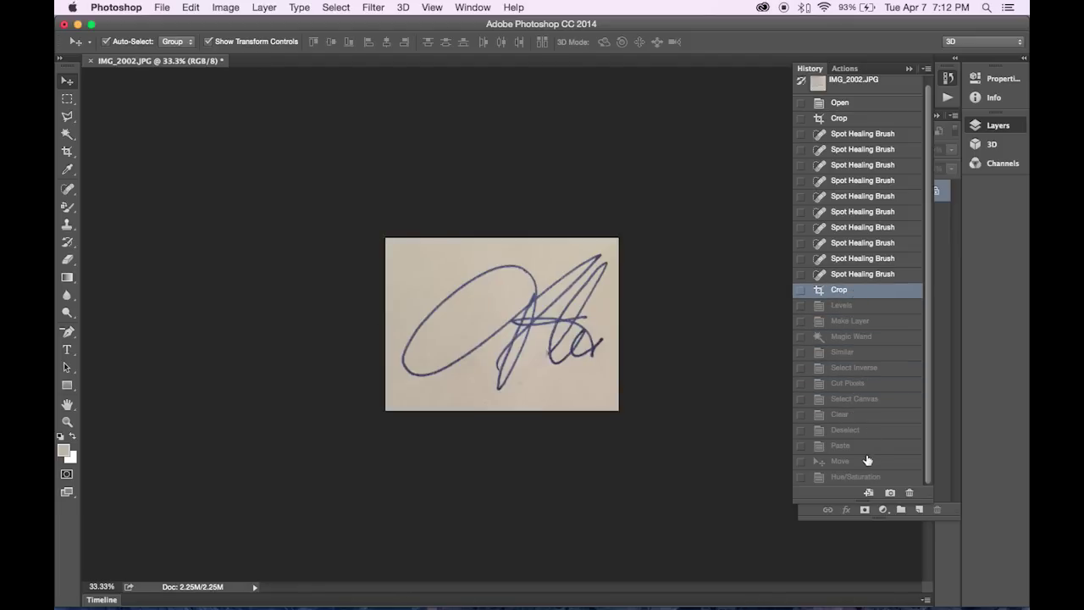
{"action": "left_click", "coordinate": [859, 477]}
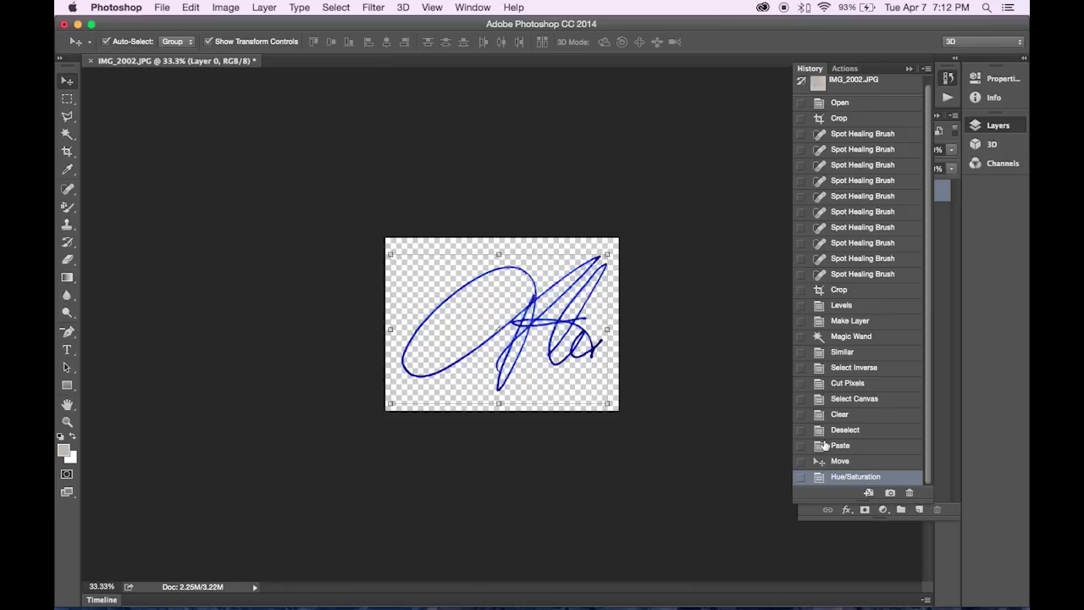
{"action": "left_click", "coordinate": [68, 98]}
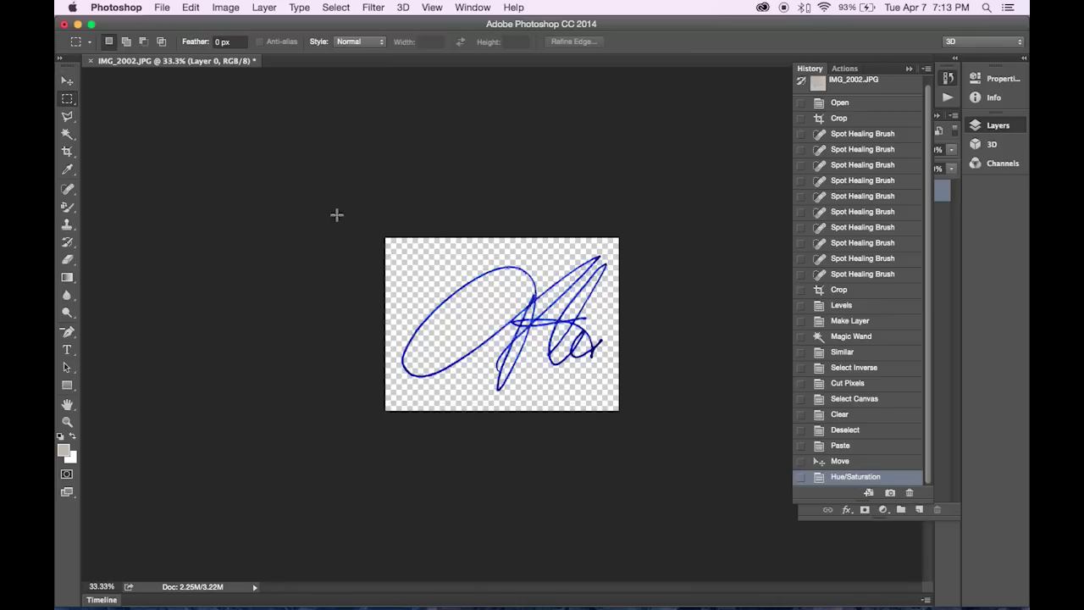
{"action": "left_click", "coordinate": [68, 151]}
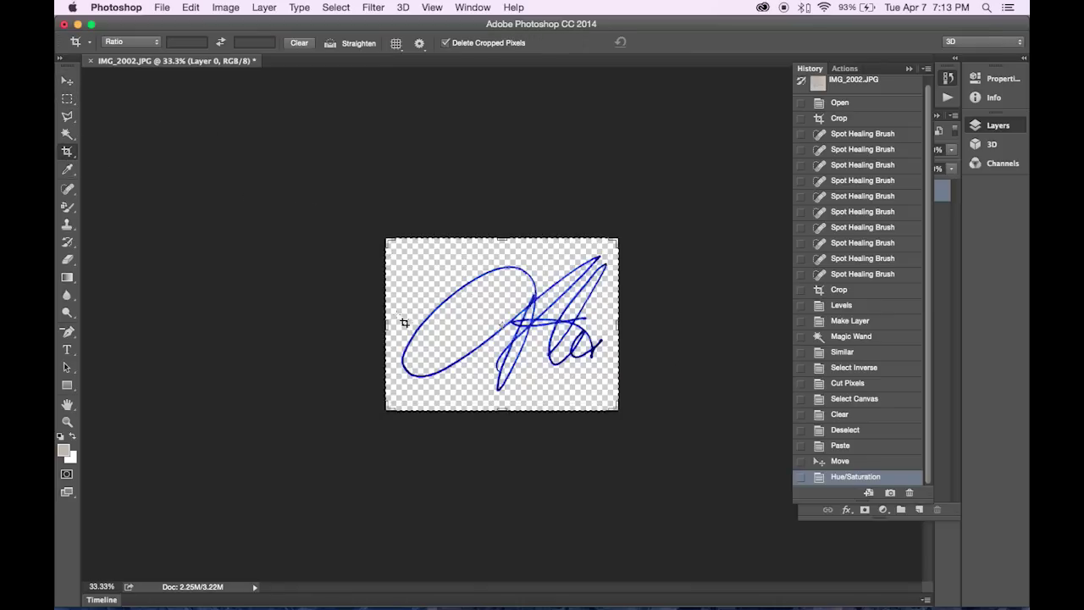
Step: Crop all four canvas edges tightly around the signature, reducing the document to 1.64M
{"action": "left_click_drag", "start_coordinate": [388, 322], "coordinate": [393, 323]}
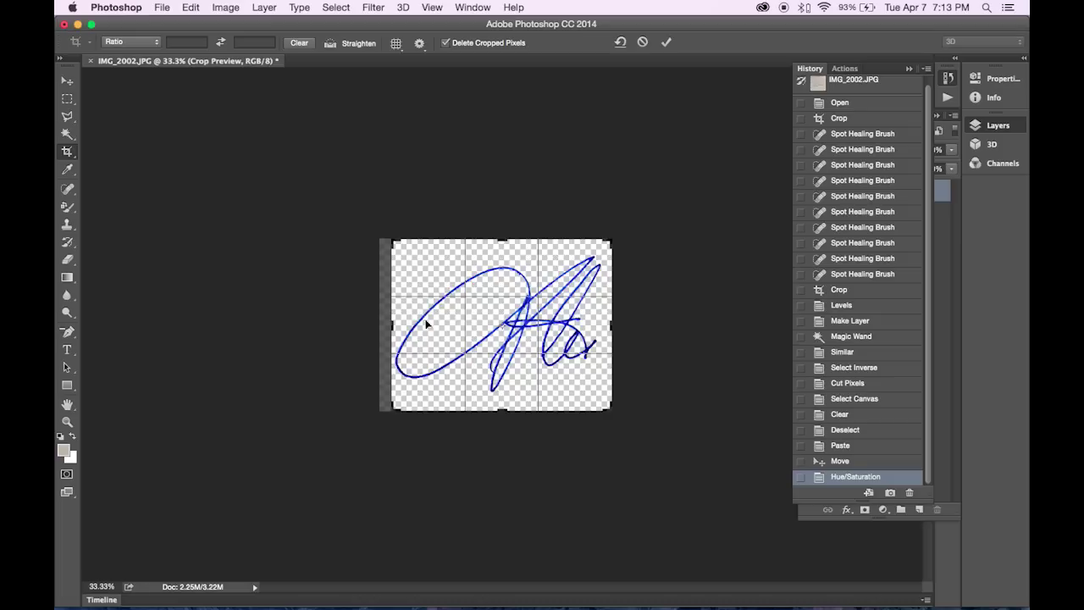
{"action": "left_click_drag", "start_coordinate": [504, 242], "coordinate": [502, 250]}
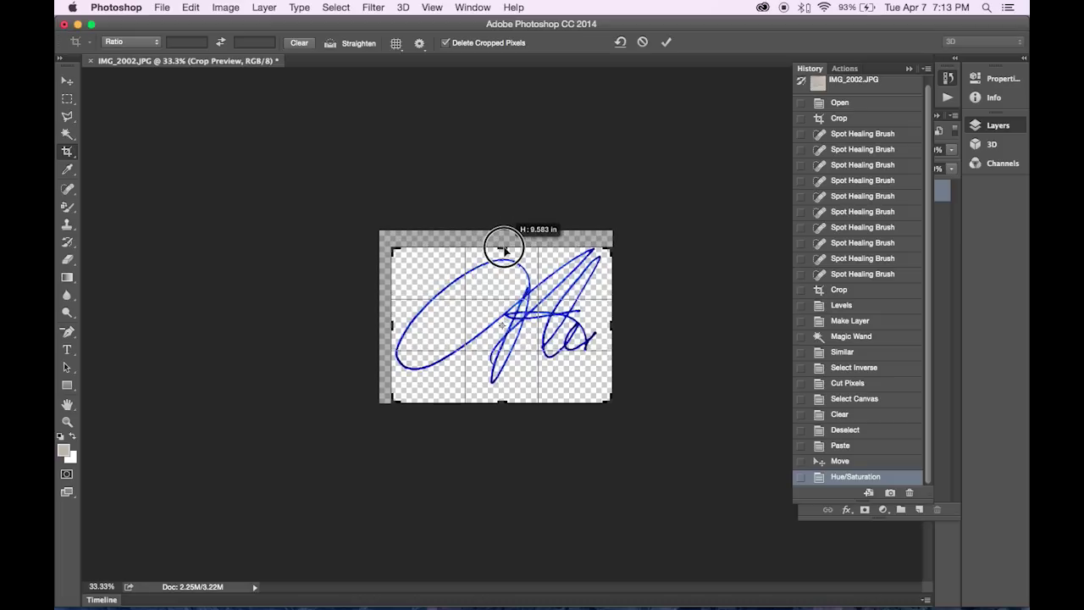
{"action": "left_click_drag", "start_coordinate": [499, 405], "coordinate": [499, 390]}
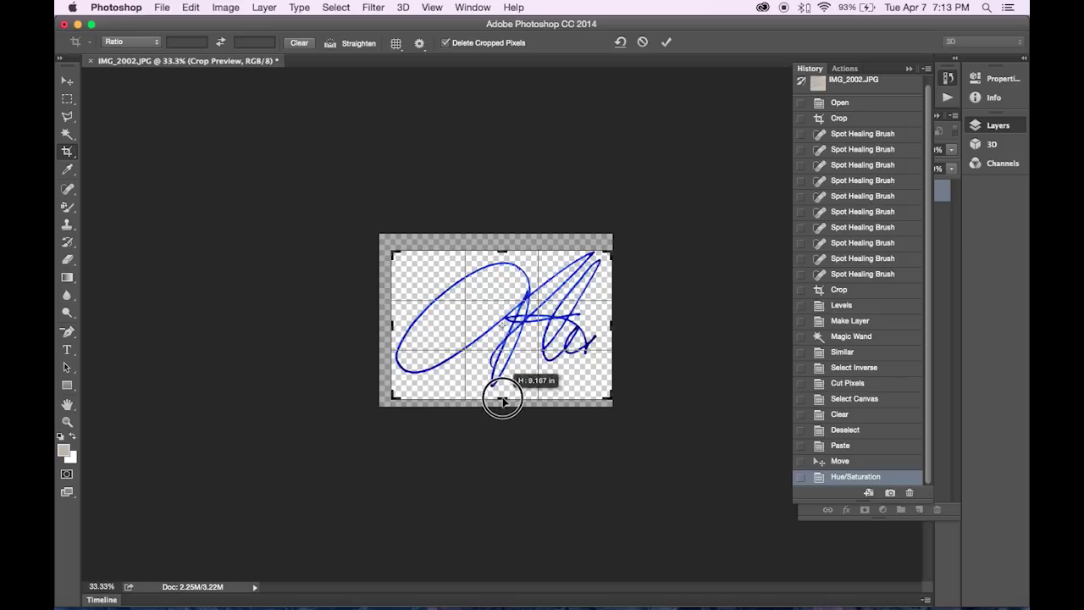
{"action": "left_click_drag", "start_coordinate": [616, 332], "coordinate": [610, 331]}
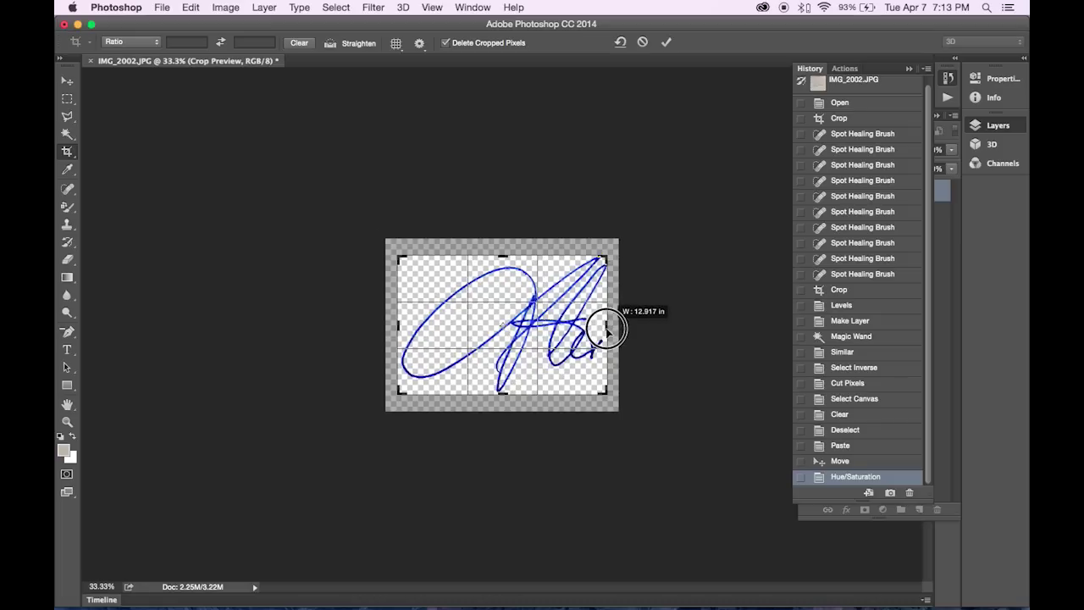
{"action": "left_click_drag", "start_coordinate": [607, 327], "coordinate": [606, 327]}
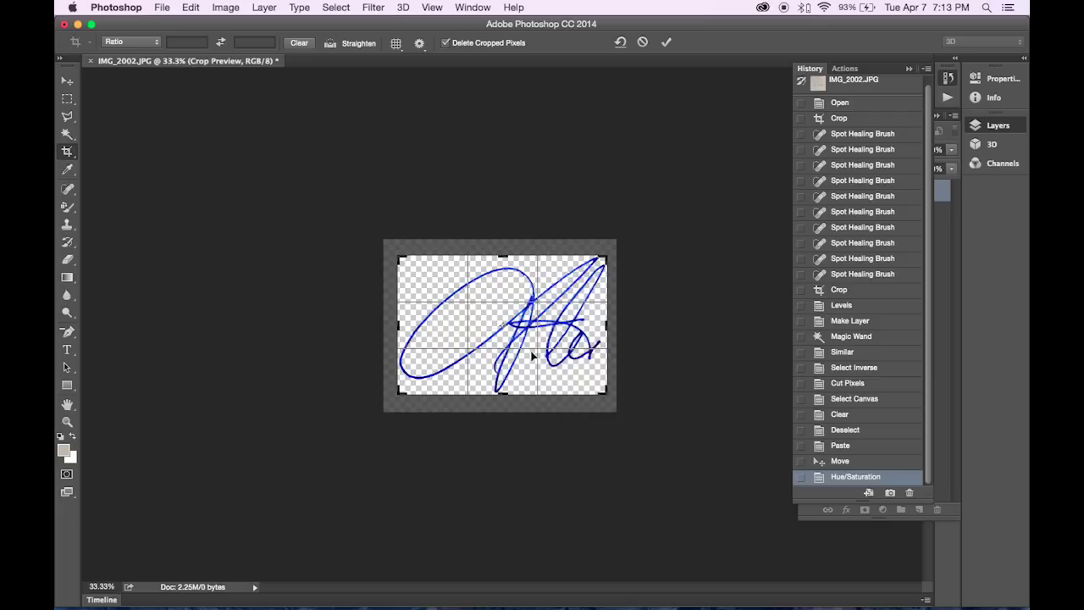
{"action": "key", "text": "Return"}
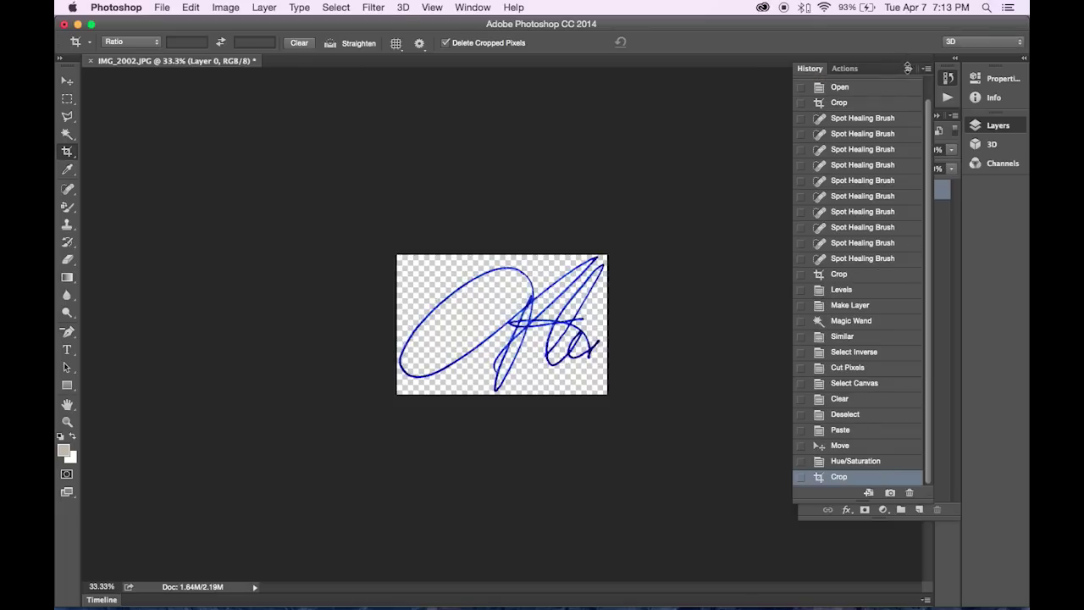
{"action": "left_click", "coordinate": [908, 67]}
{"action": "left_click", "coordinate": [936, 115]}
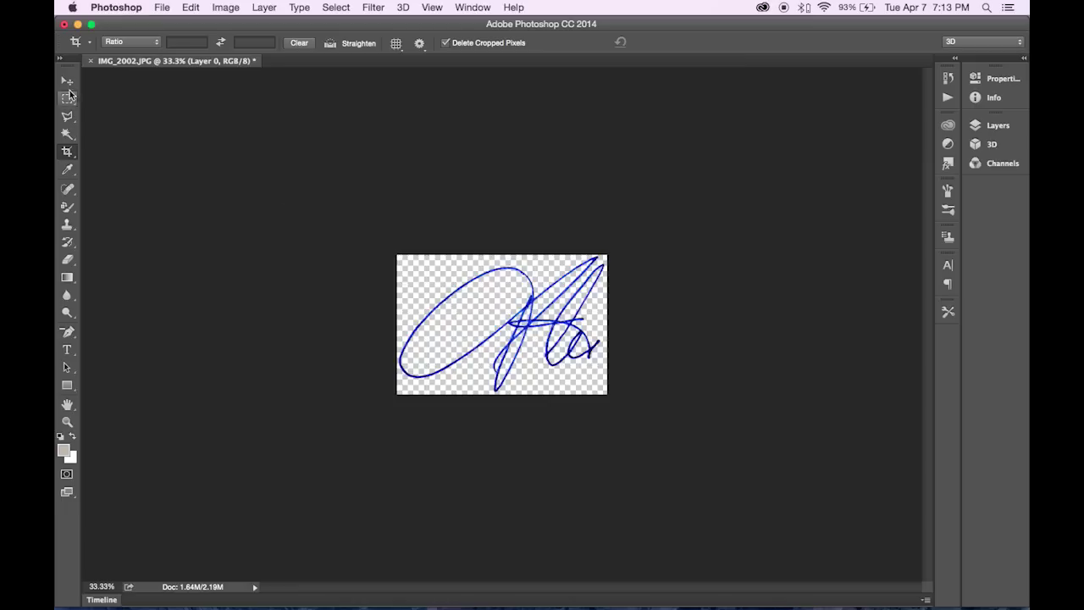
{"action": "left_click", "coordinate": [67, 80]}
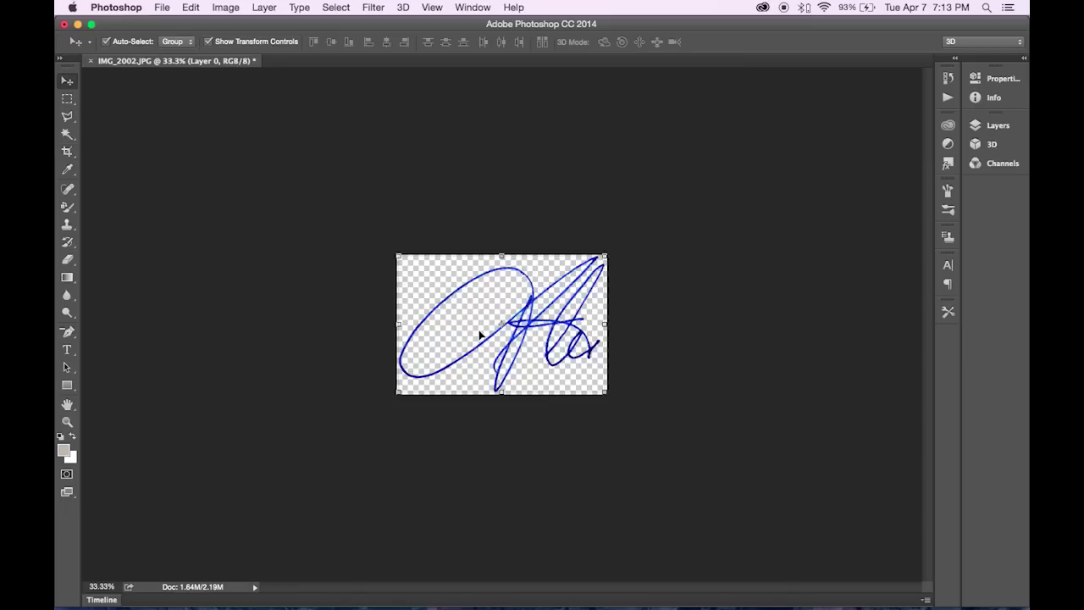
{"action": "left_click", "coordinate": [166, 8]}
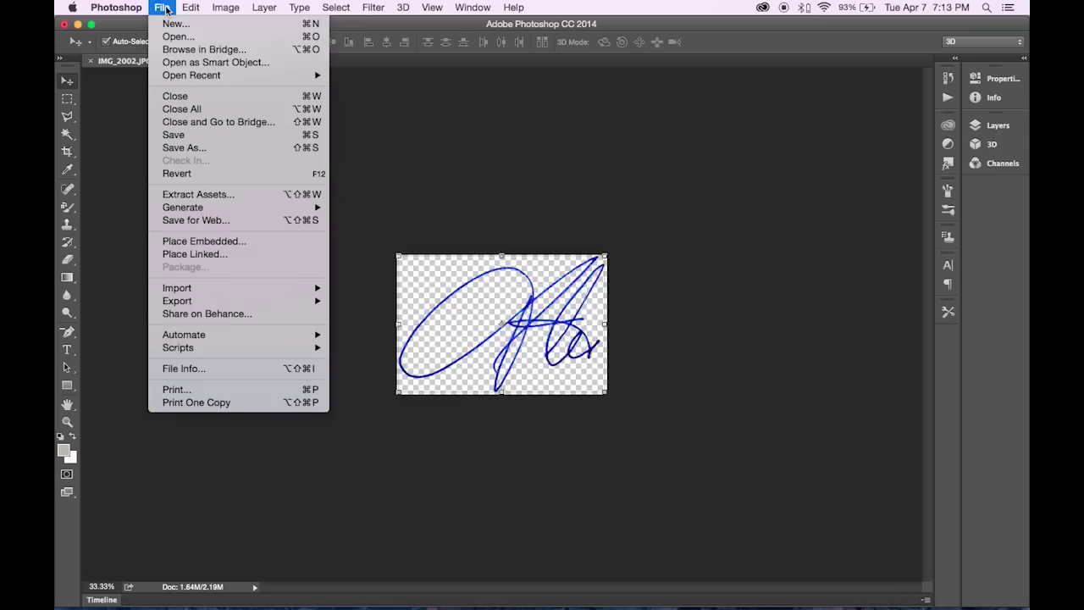
{"action": "left_click", "coordinate": [175, 150]}
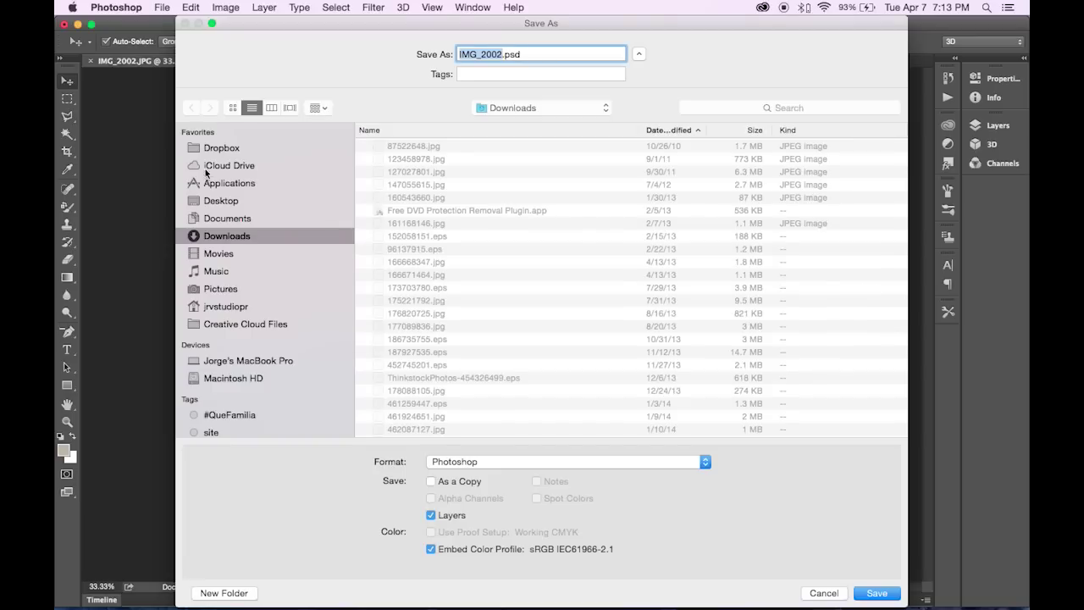
{"action": "left_click", "coordinate": [225, 205]}
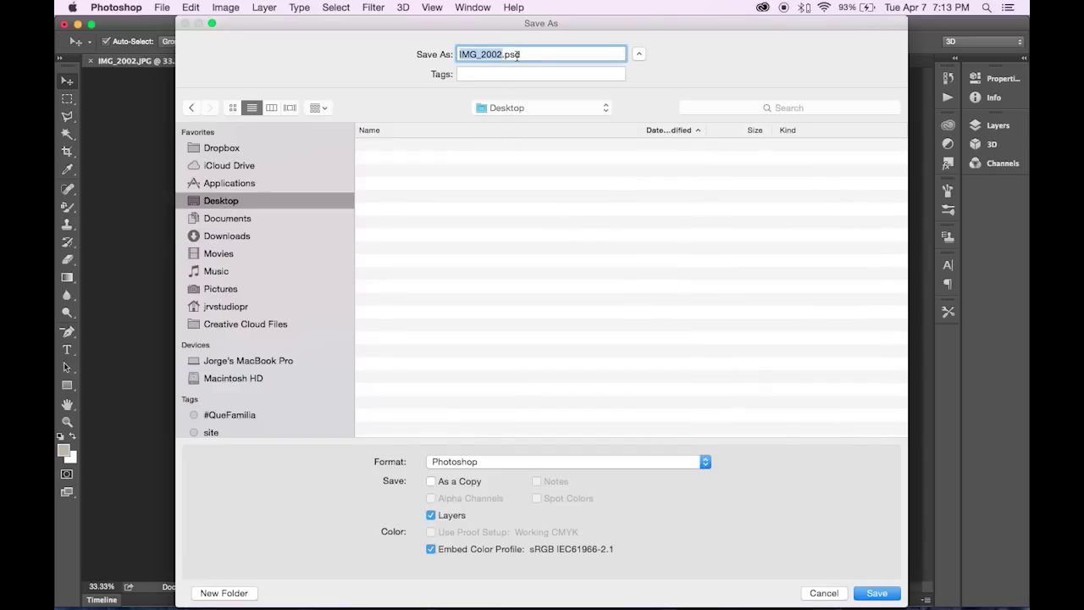
{"action": "left_click", "coordinate": [822, 593]}
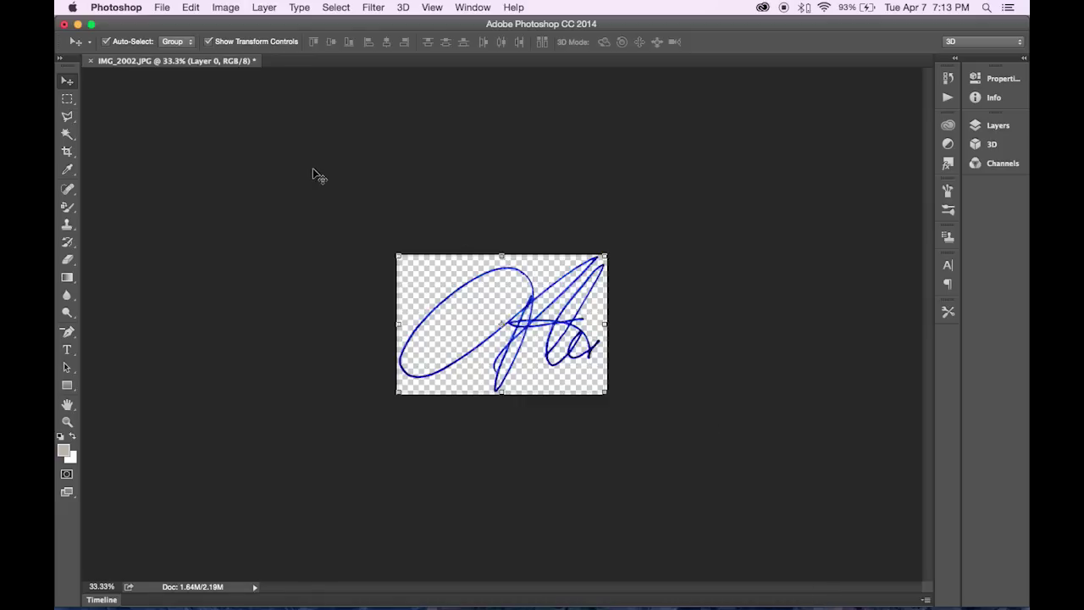
Step: In Save for Web, switch the output format from JPEG to PNG-24 to keep transparency
{"action": "left_click", "coordinate": [161, 8]}
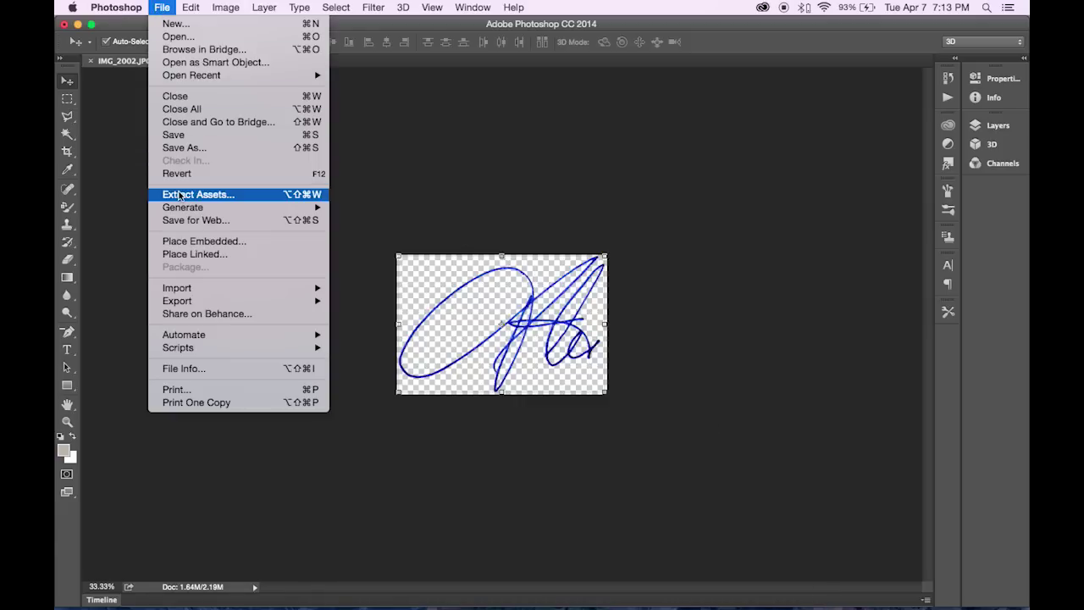
{"action": "left_click", "coordinate": [182, 220]}
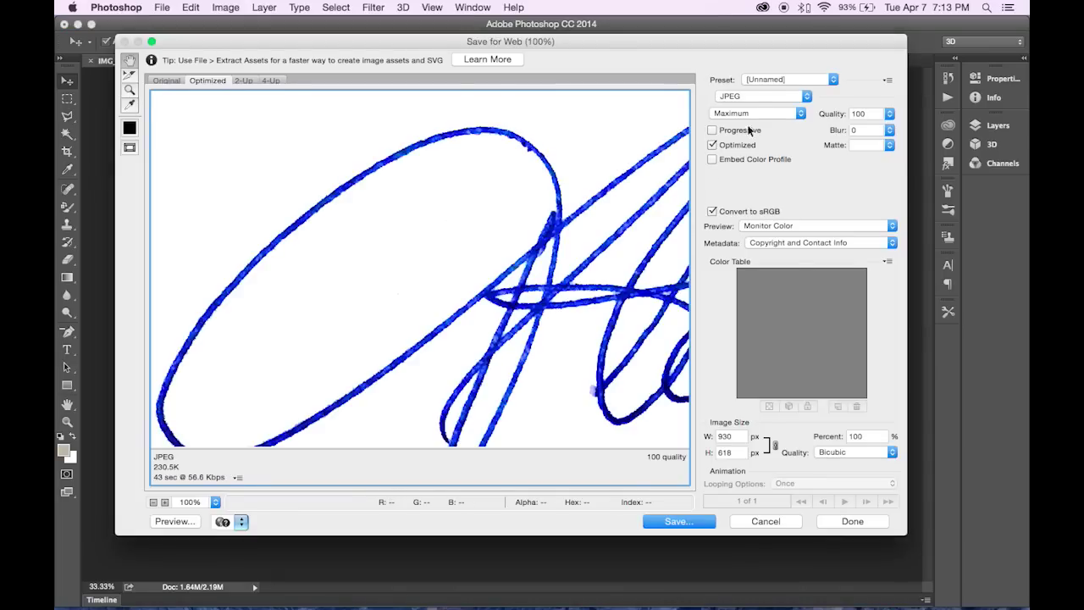
{"action": "left_click", "coordinate": [750, 95]}
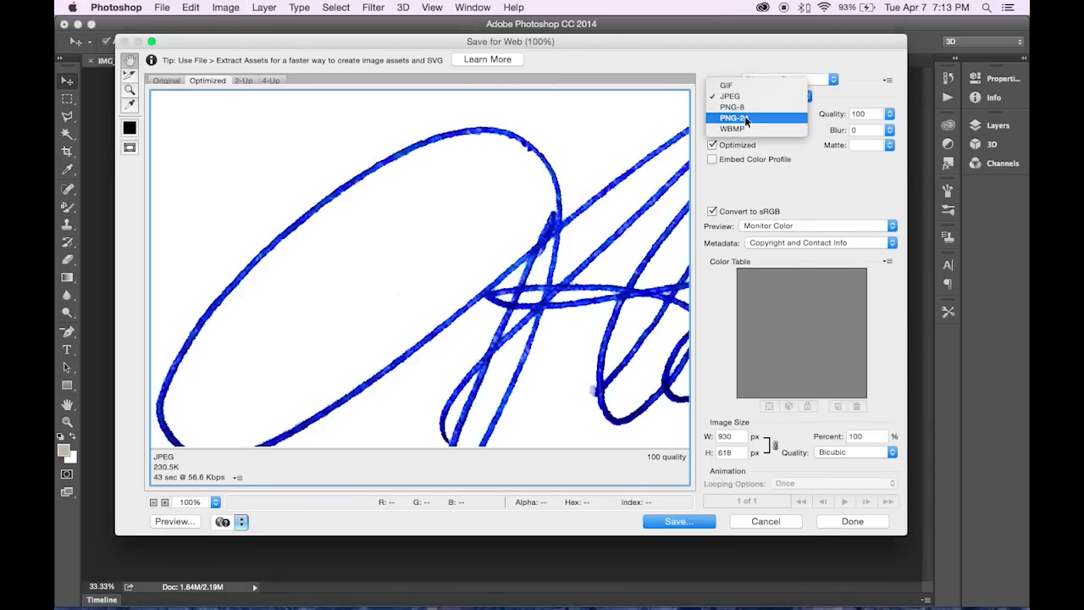
{"action": "left_click", "coordinate": [735, 118]}
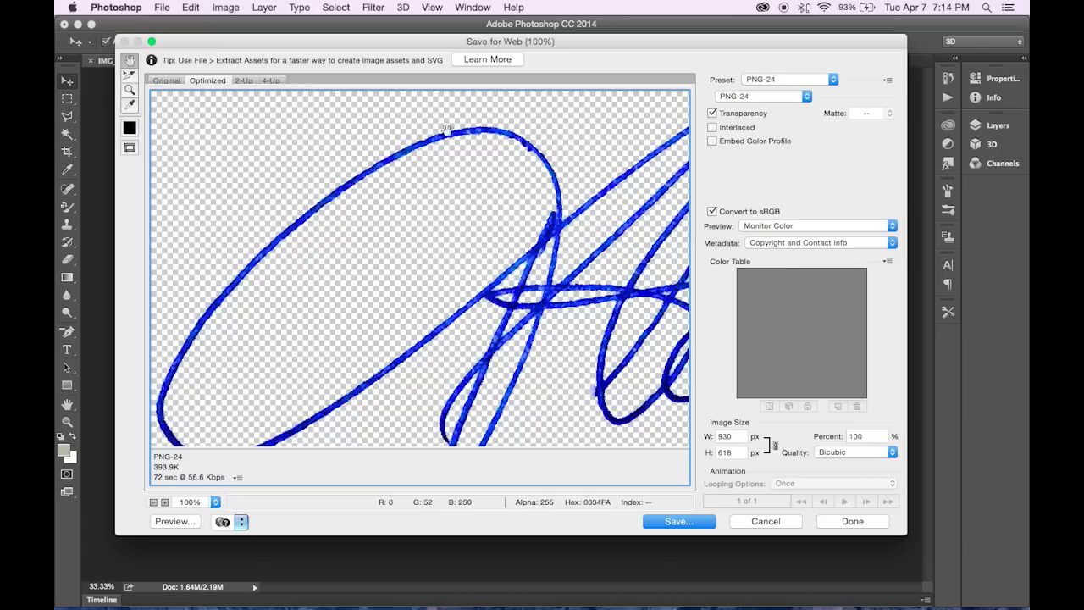
Step: Save the PNG to the Desktop, renamed from IMG_2002 to 'FIRMA' plus the signer's name
{"action": "left_click", "coordinate": [694, 522]}
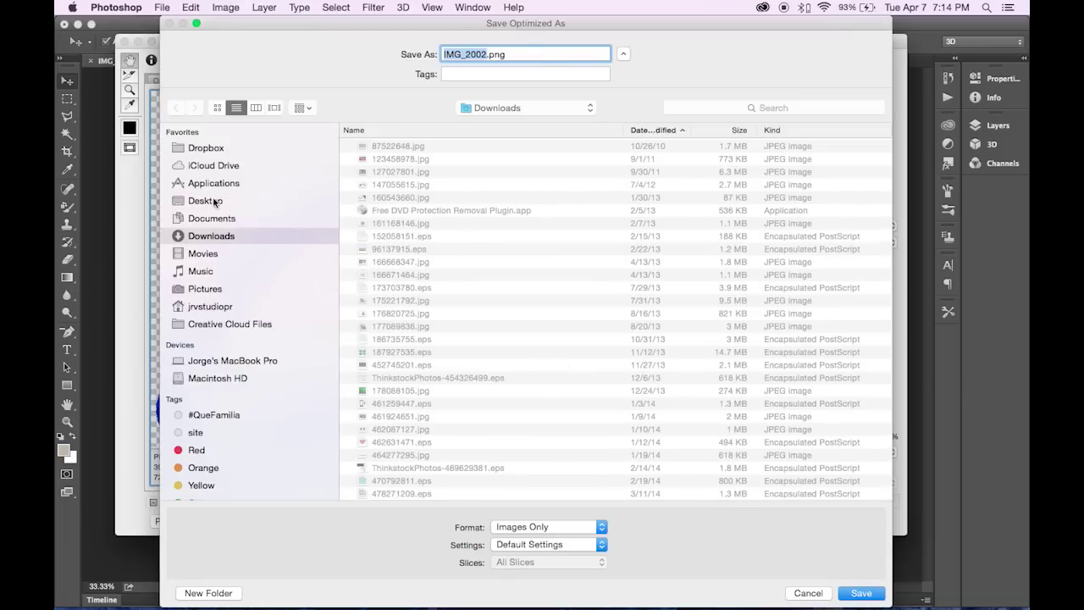
{"action": "left_click", "coordinate": [216, 204]}
{"action": "left_click", "coordinate": [463, 56]}
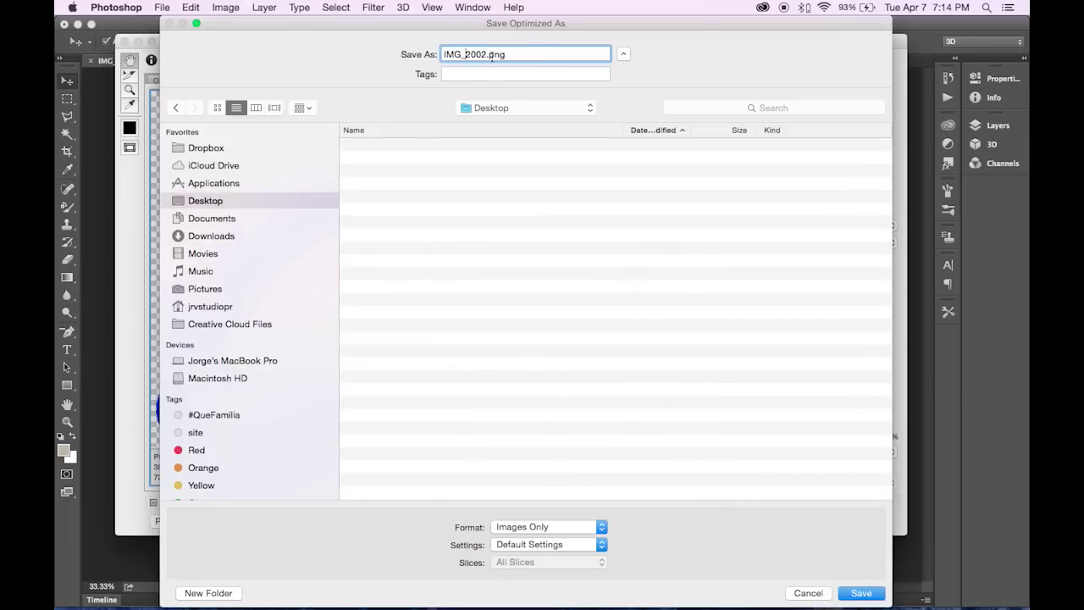
{"action": "left_click_drag", "start_coordinate": [487, 56], "coordinate": [403, 54]}
{"action": "type", "text": "FIRMA PETER"}
{"action": "left_click", "coordinate": [861, 593]}
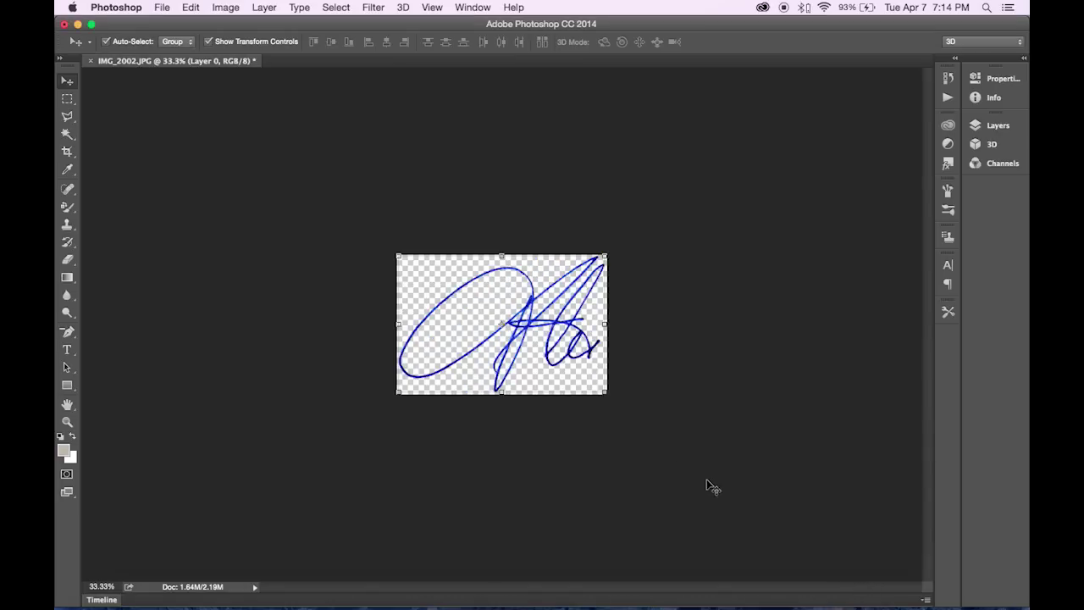
Step: Bring up Save As for the signature document, targeting the Desktop folder
{"action": "left_click", "coordinate": [90, 62]}
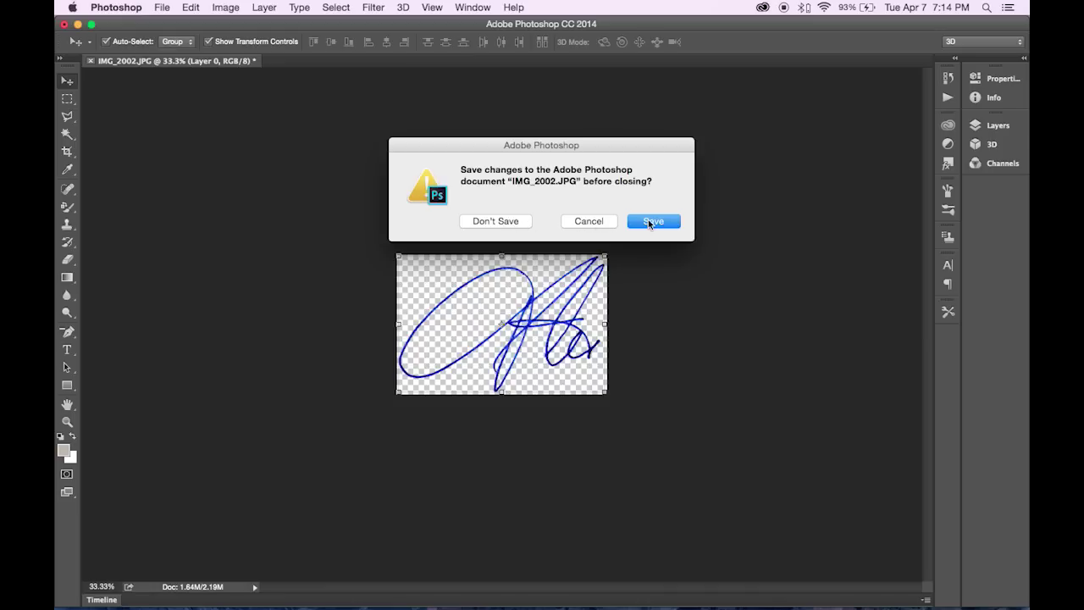
{"action": "left_click", "coordinate": [568, 222]}
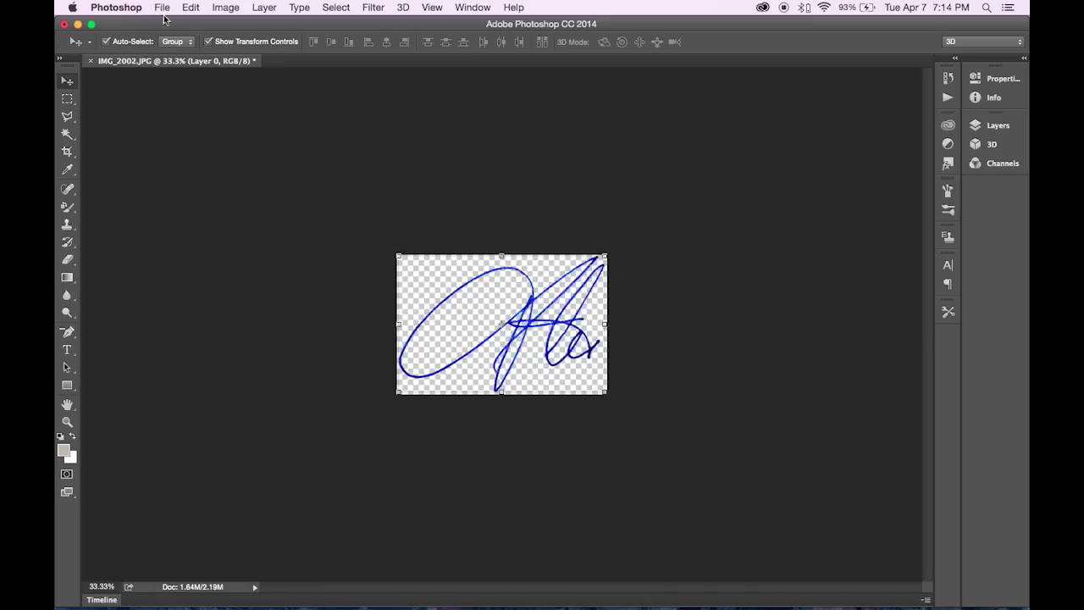
{"action": "left_click", "coordinate": [162, 8]}
{"action": "left_click", "coordinate": [172, 148]}
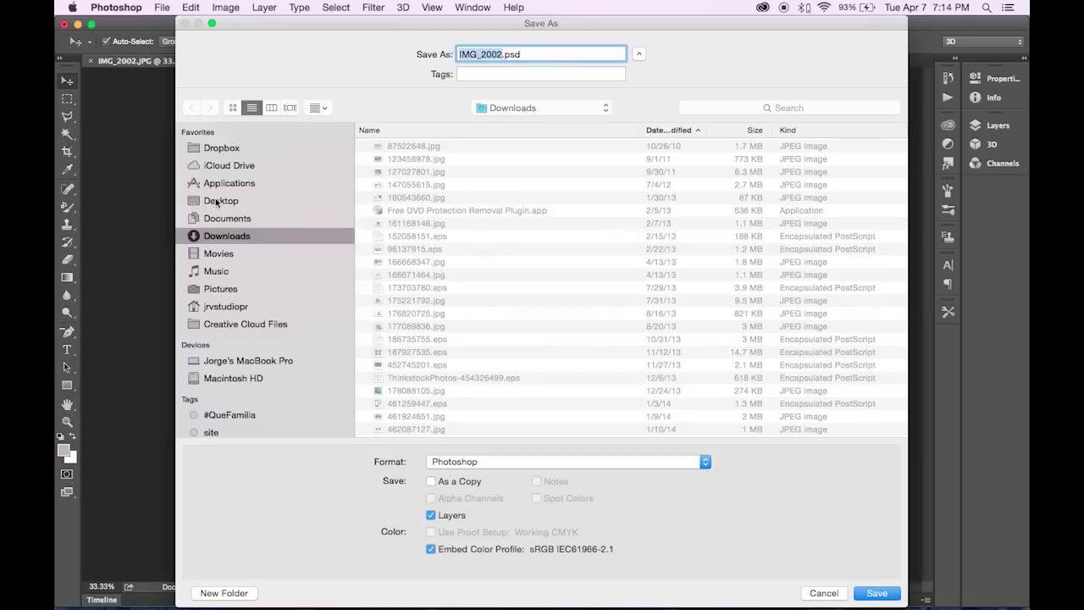
{"action": "left_click", "coordinate": [219, 201]}
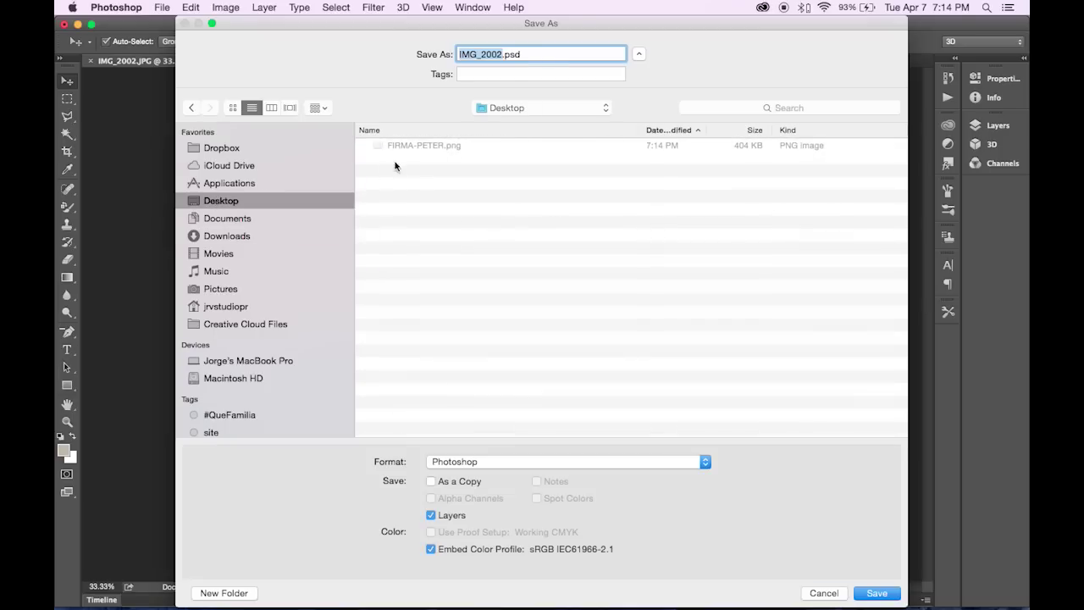
Step: Save it as a Photoshop .psd named like the PNG, confirming the compatibility options
{"action": "left_click", "coordinate": [416, 147]}
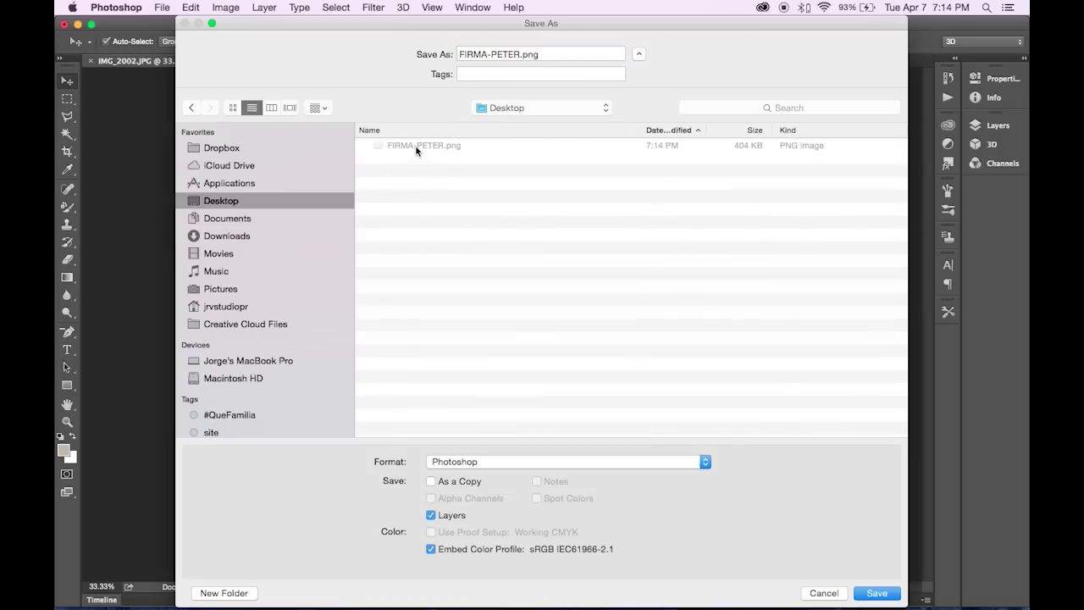
{"action": "left_click", "coordinate": [543, 56]}
{"action": "key", "text": "BackSpace"}
{"action": "key", "text": "BackSpace"}
{"action": "key", "text": "BackSpace"}
{"action": "left_click", "coordinate": [520, 466]}
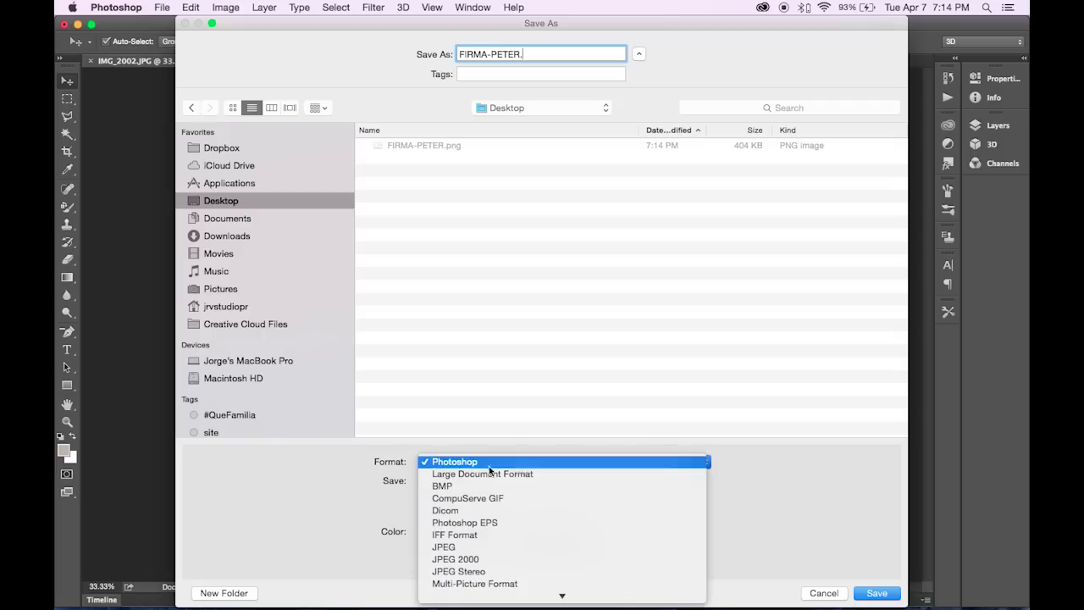
{"action": "left_click", "coordinate": [490, 461]}
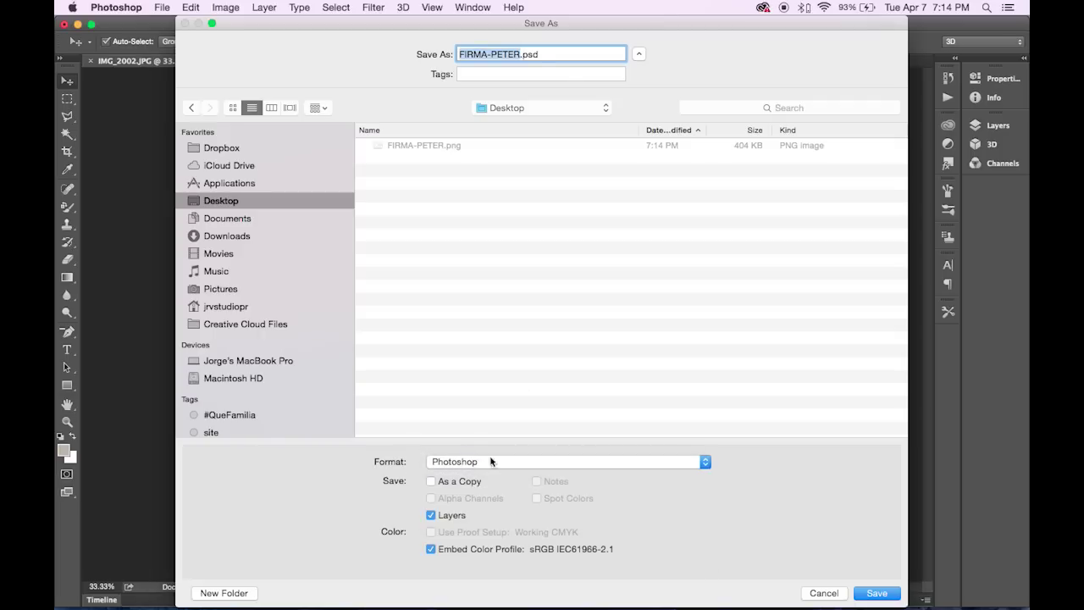
{"action": "left_click", "coordinate": [547, 56]}
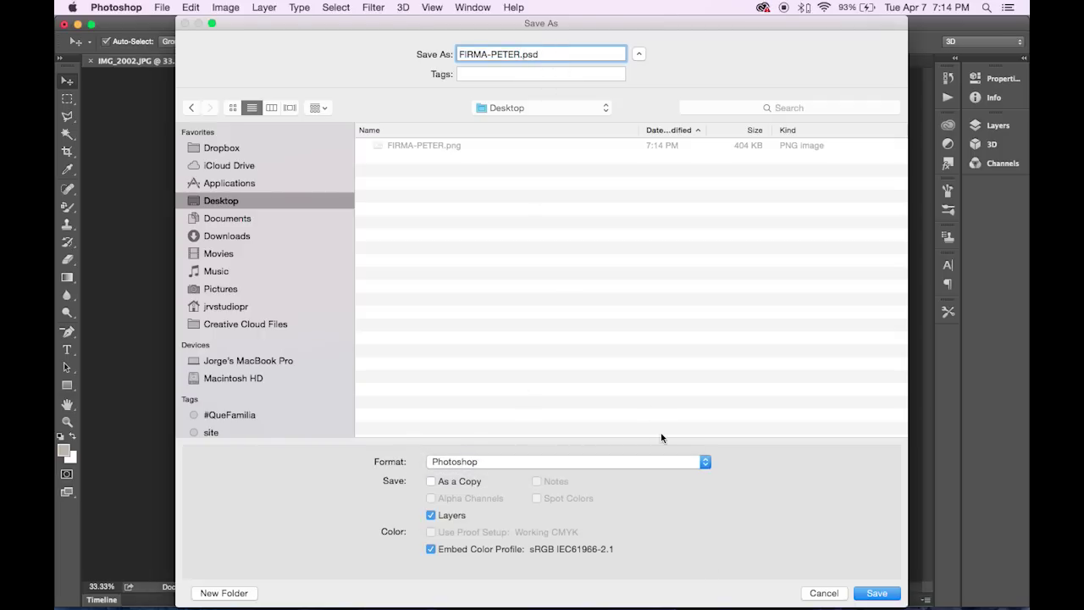
{"action": "left_click", "coordinate": [873, 593]}
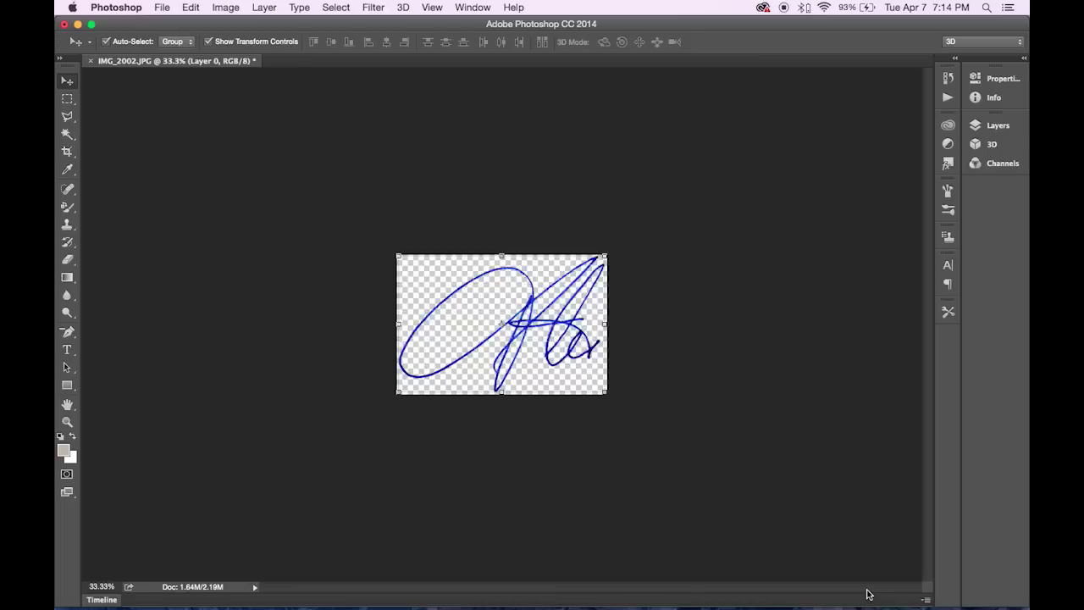
{"action": "left_click", "coordinate": [710, 253]}
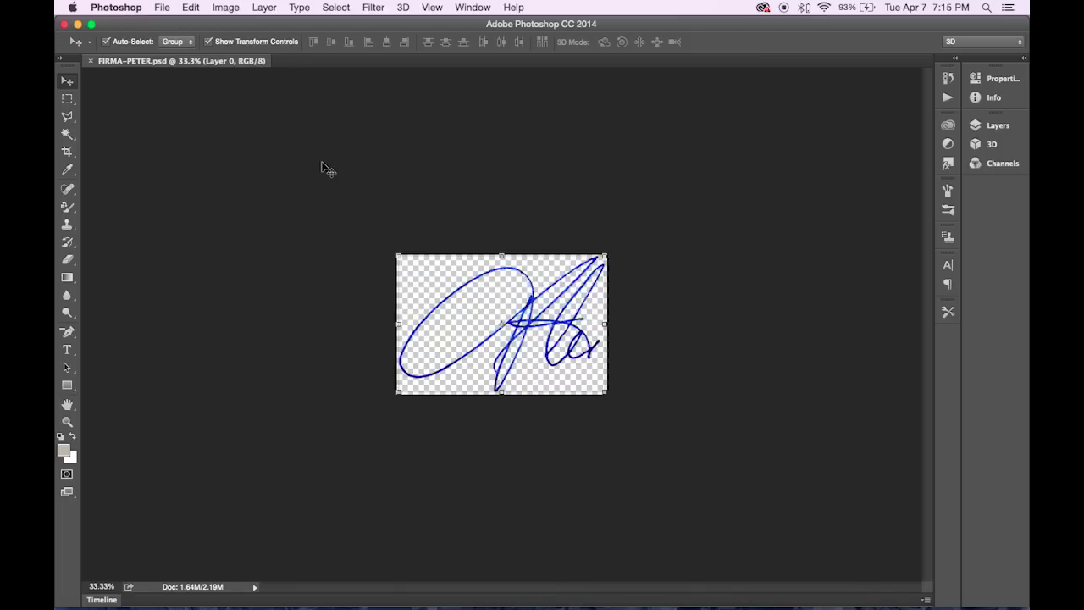
Step: Close the saved signature document and quit Photoshop
{"action": "left_click", "coordinate": [90, 61]}
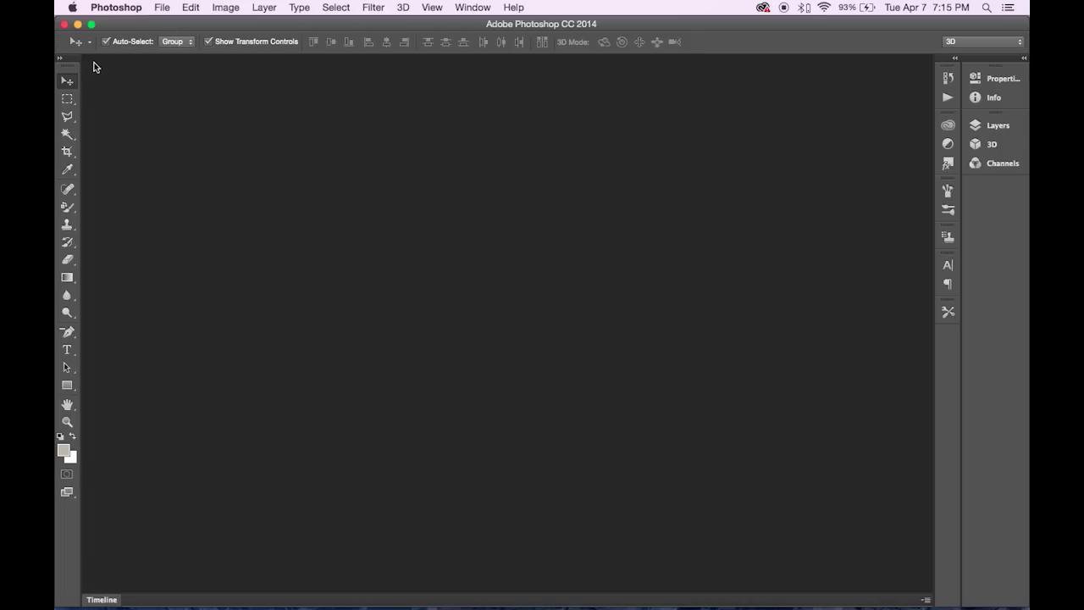
{"action": "left_click", "coordinate": [121, 10]}
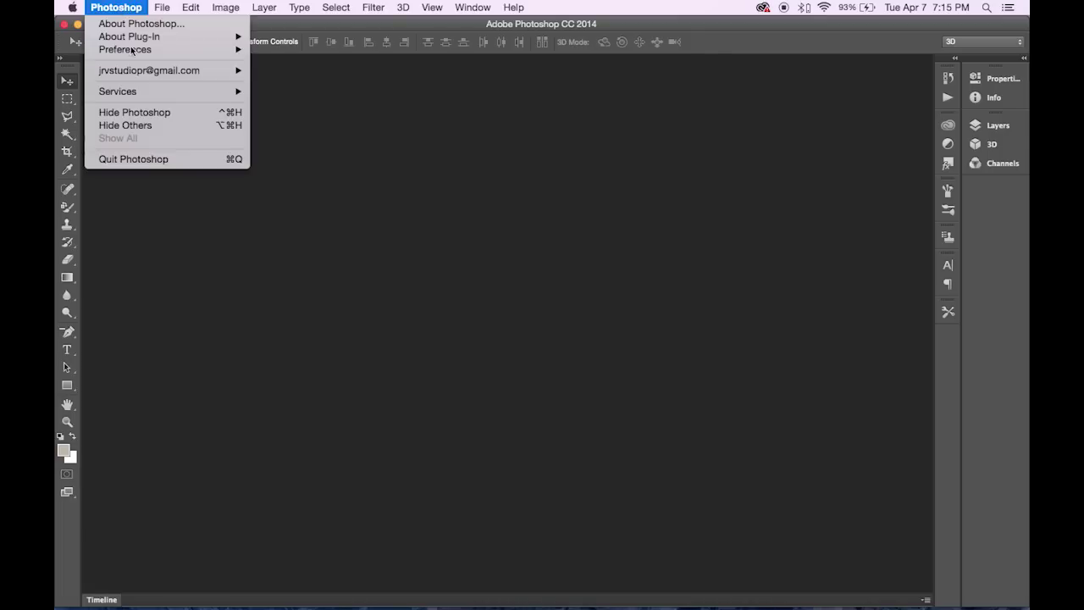
{"action": "left_click", "coordinate": [149, 165]}
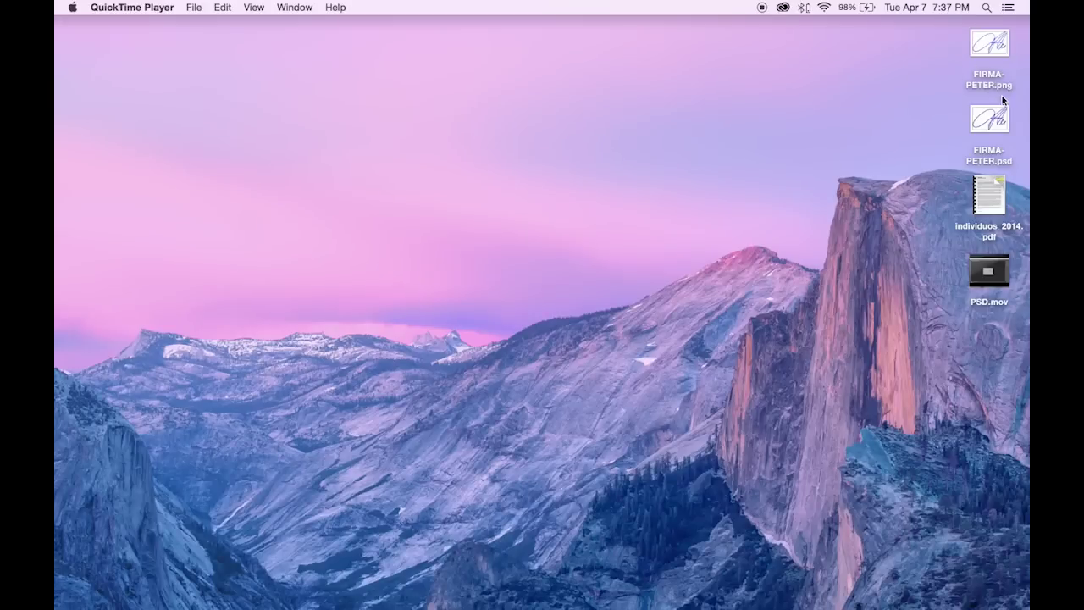
Step: Launch Adobe Acrobat from the Adobe Creative Cloud folder in Launchpad
{"action": "left_click", "coordinate": [854, 88]}
{"action": "mouse_move", "coordinate": [238, 582]}
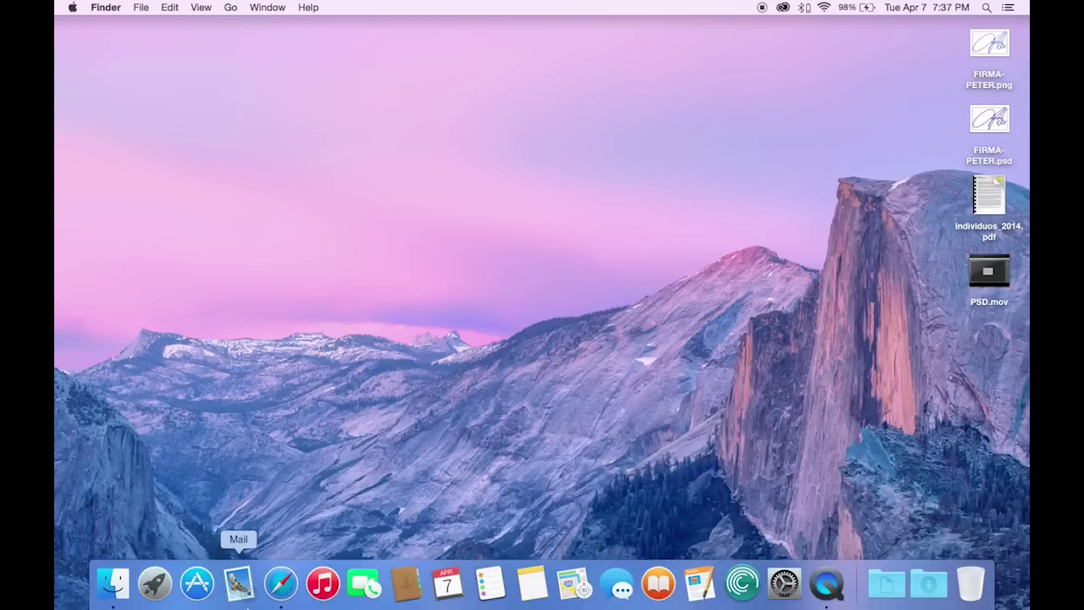
{"action": "left_click", "coordinate": [154, 582]}
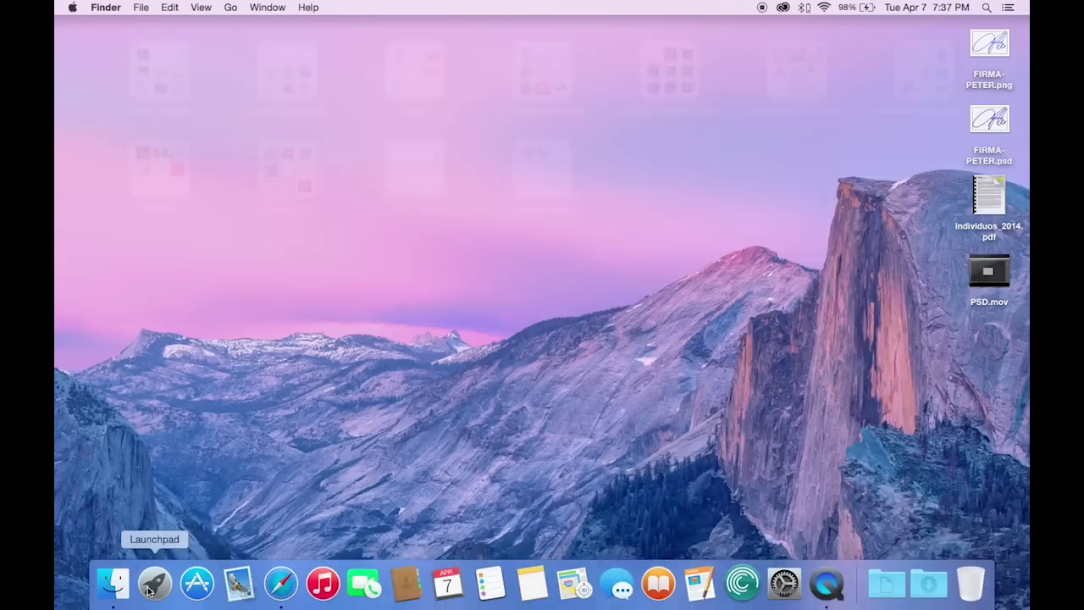
{"action": "left_click", "coordinate": [679, 81]}
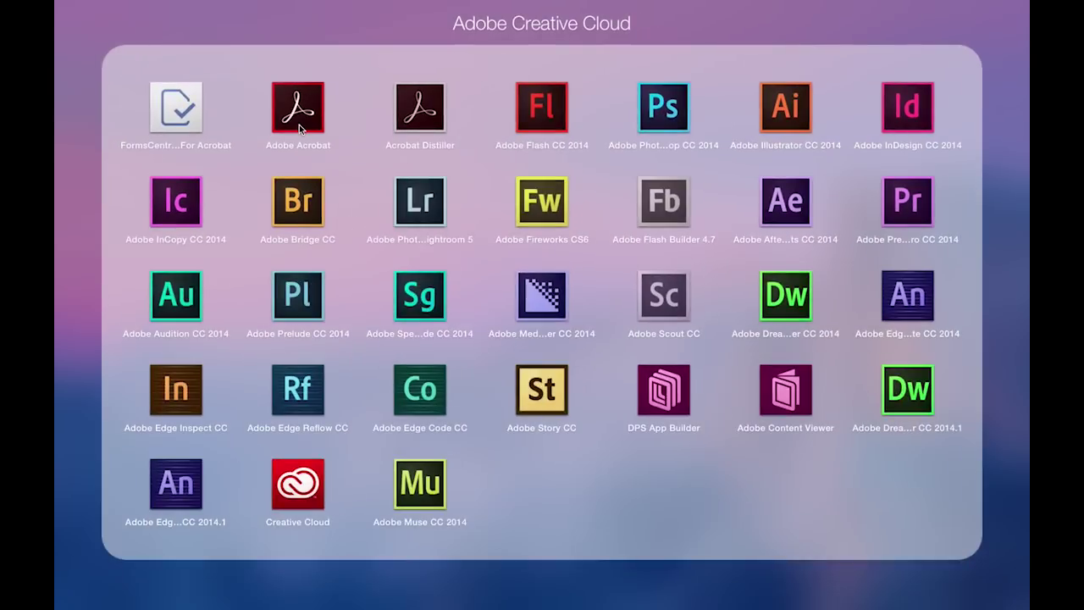
{"action": "left_click", "coordinate": [299, 124]}
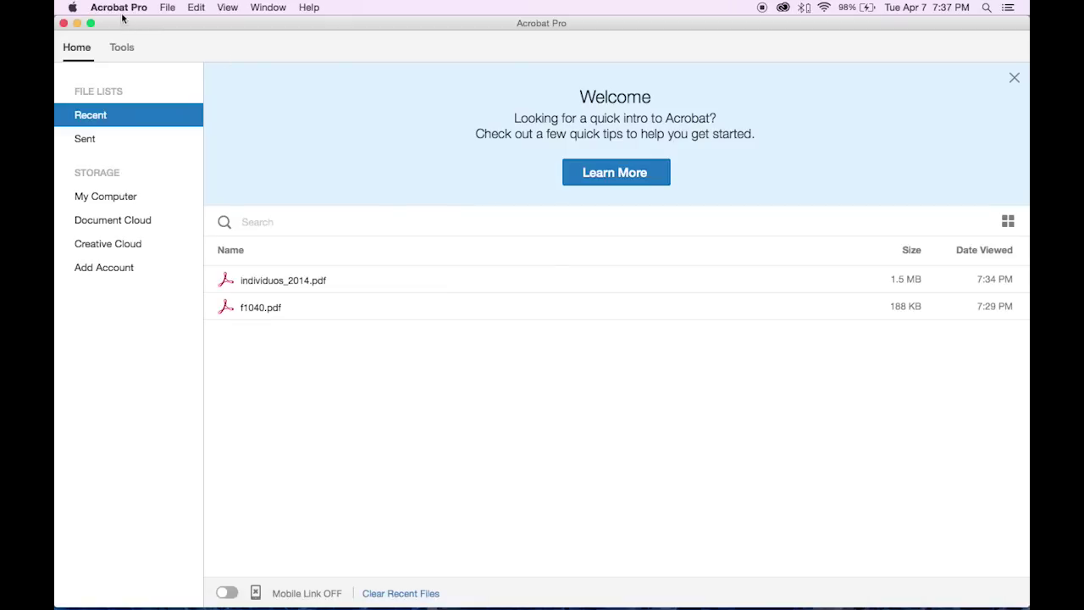
{"action": "left_click", "coordinate": [121, 8]}
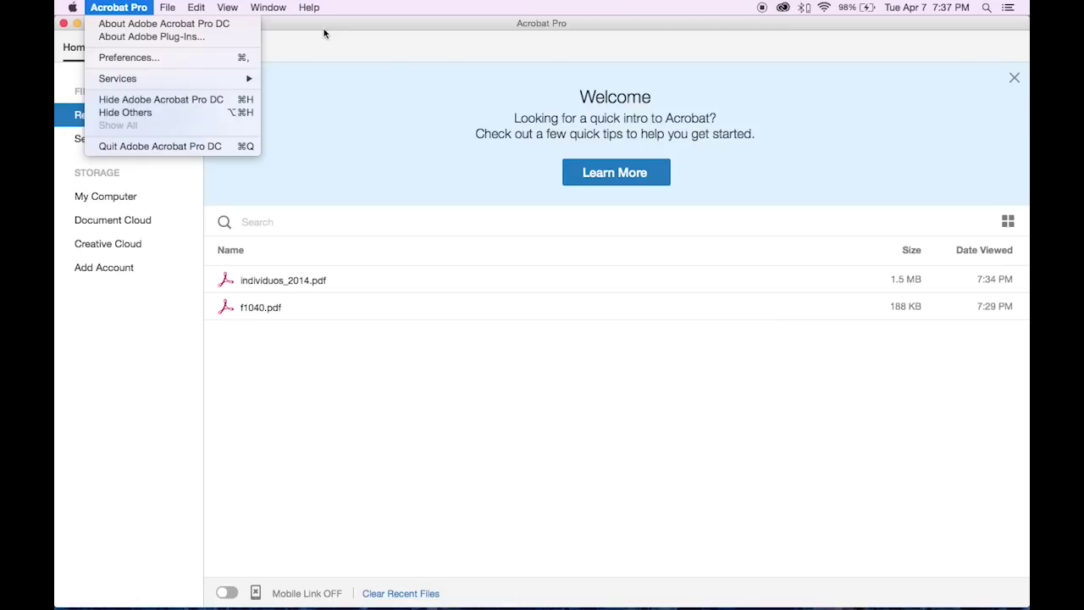
Step: Clear the Home screen's recent files list and confirm with Clear List
{"action": "left_click", "coordinate": [284, 47]}
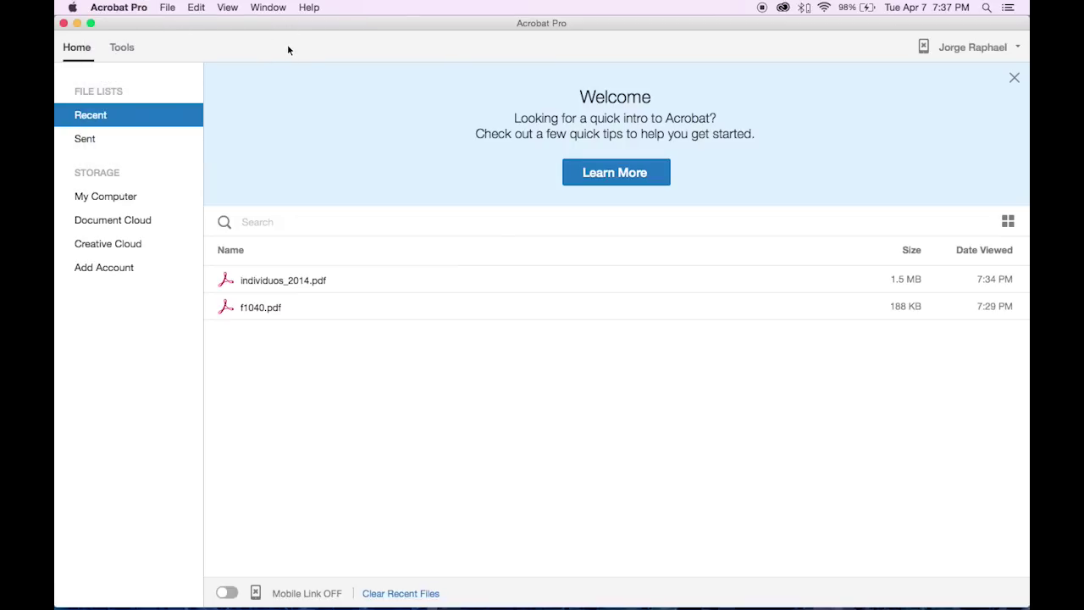
{"action": "left_click", "coordinate": [125, 11]}
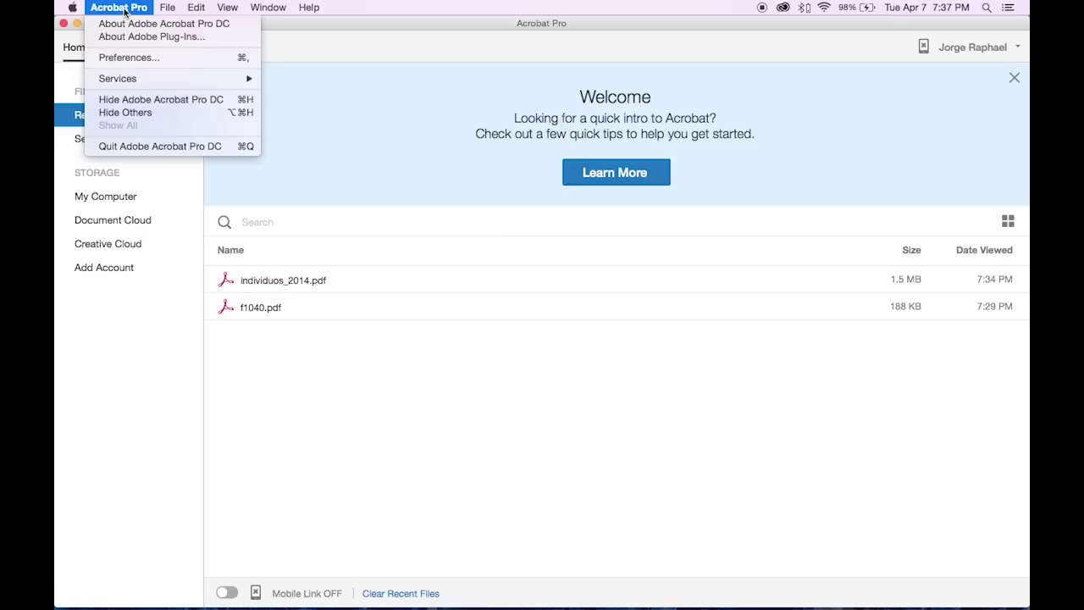
{"action": "left_click", "coordinate": [307, 39]}
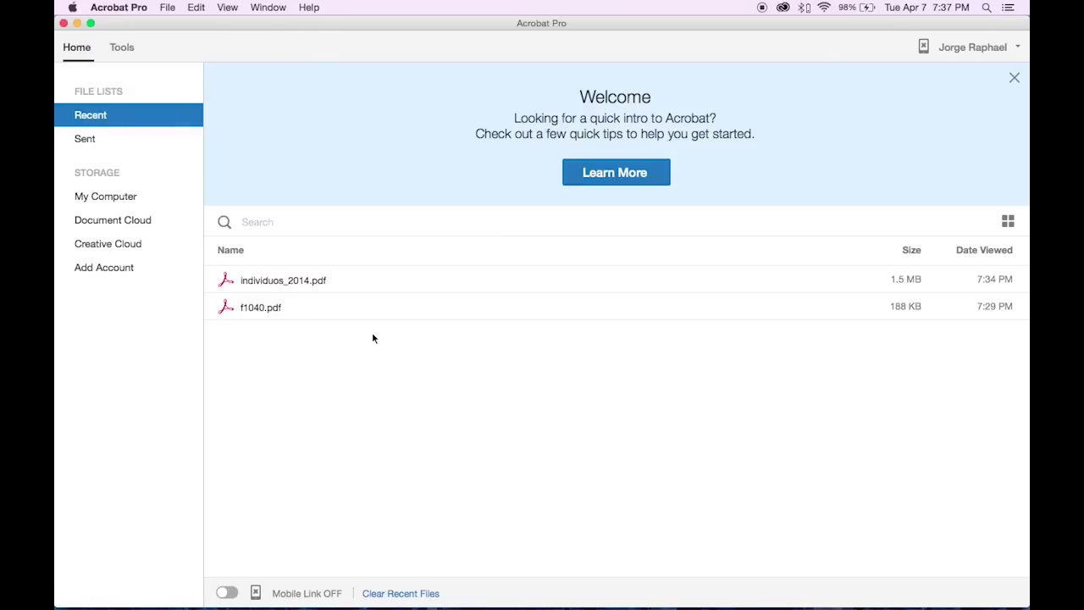
{"action": "left_click", "coordinate": [393, 593]}
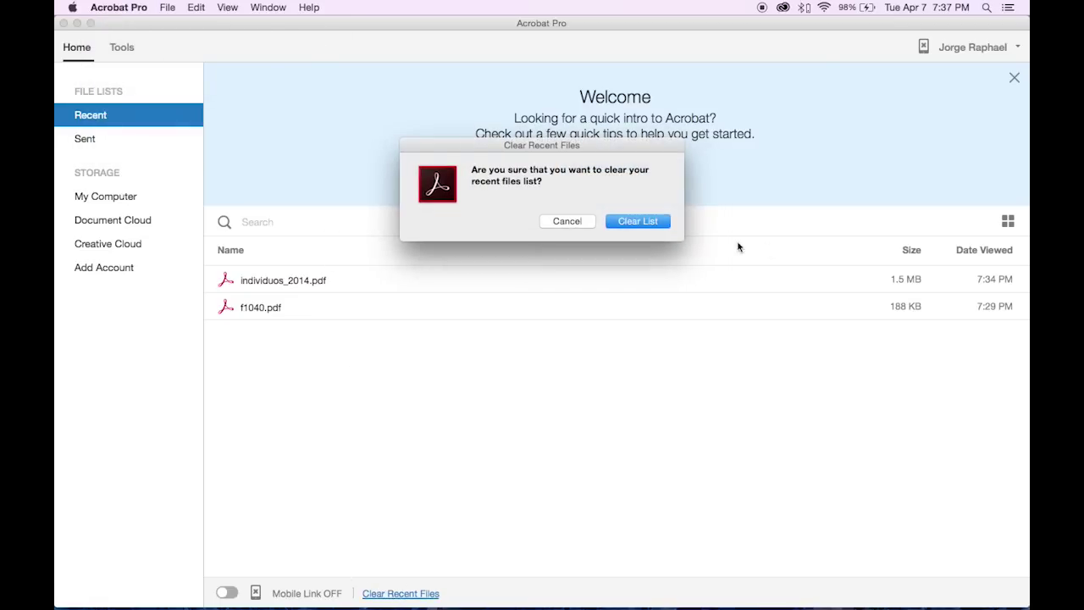
{"action": "left_click", "coordinate": [633, 223]}
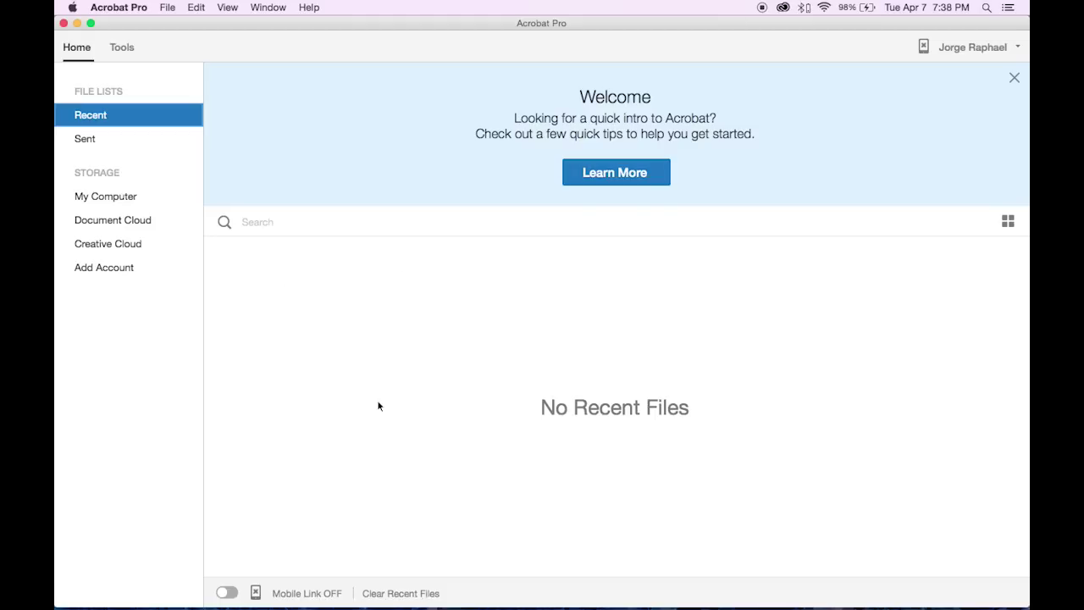
Step: Open individuos_2014.pdf from the Desktop
{"action": "left_click", "coordinate": [111, 199]}
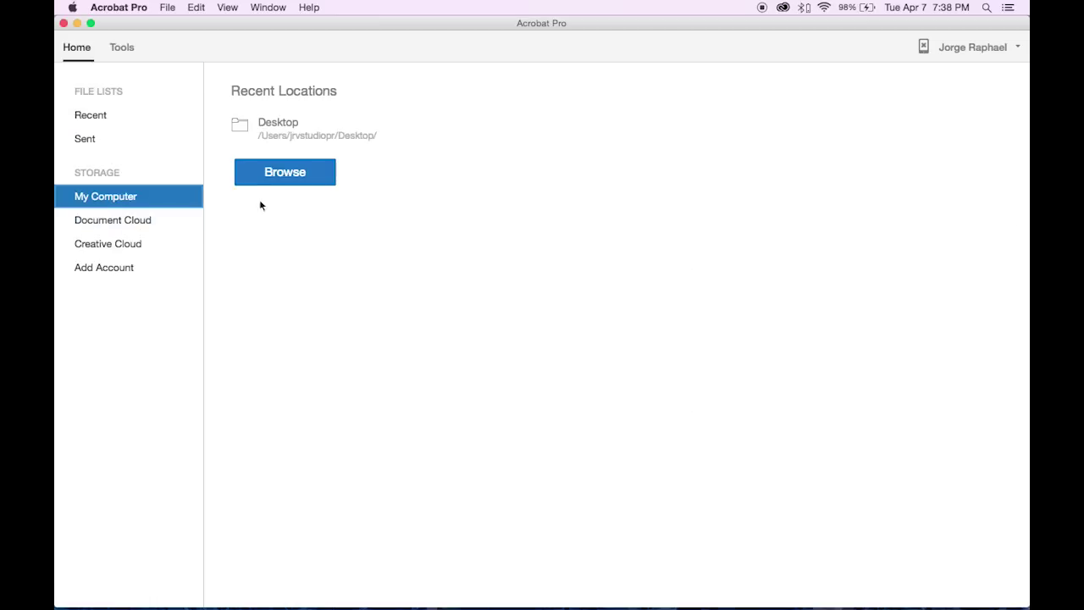
{"action": "left_click", "coordinate": [268, 176]}
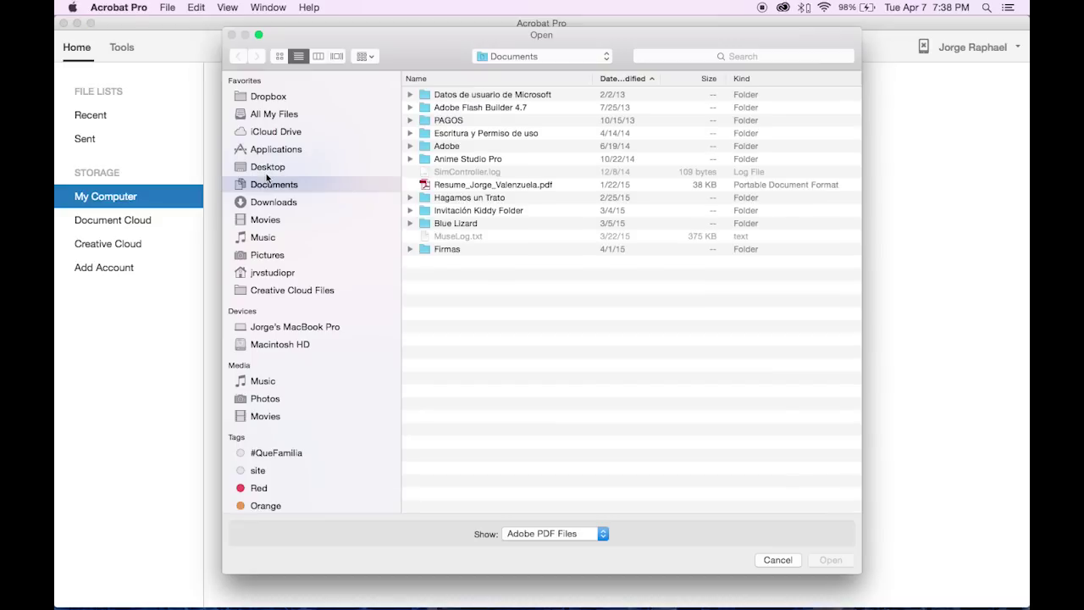
{"action": "left_click", "coordinate": [268, 173]}
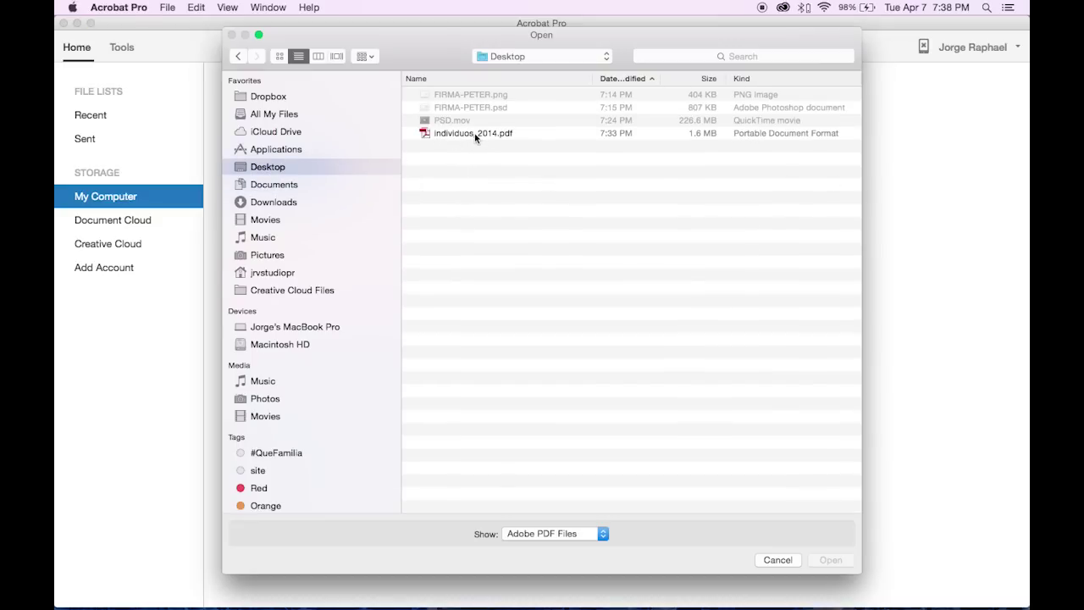
{"action": "left_click", "coordinate": [475, 134]}
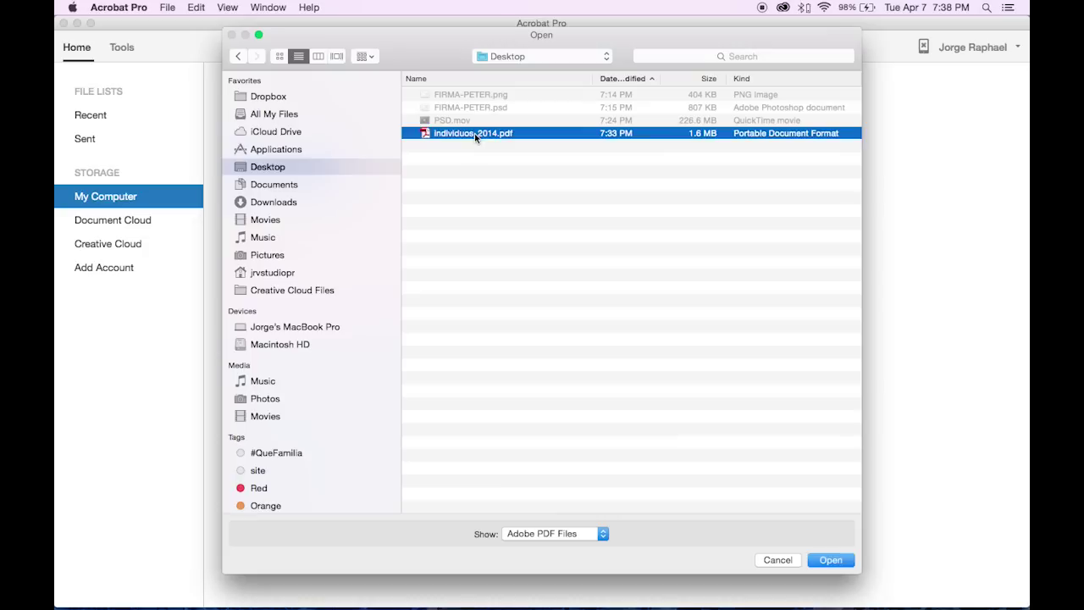
{"action": "left_click", "coordinate": [841, 562]}
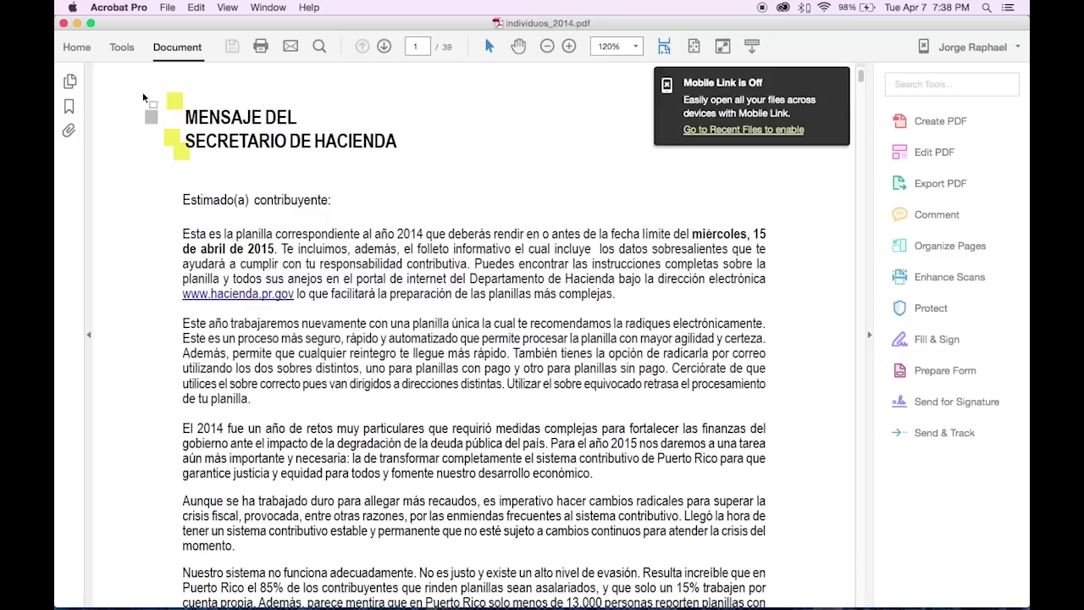
Step: Jump to page 2 via thumbnails and view the taxpayer signature area at 200% zoom
{"action": "left_click", "coordinate": [69, 81]}
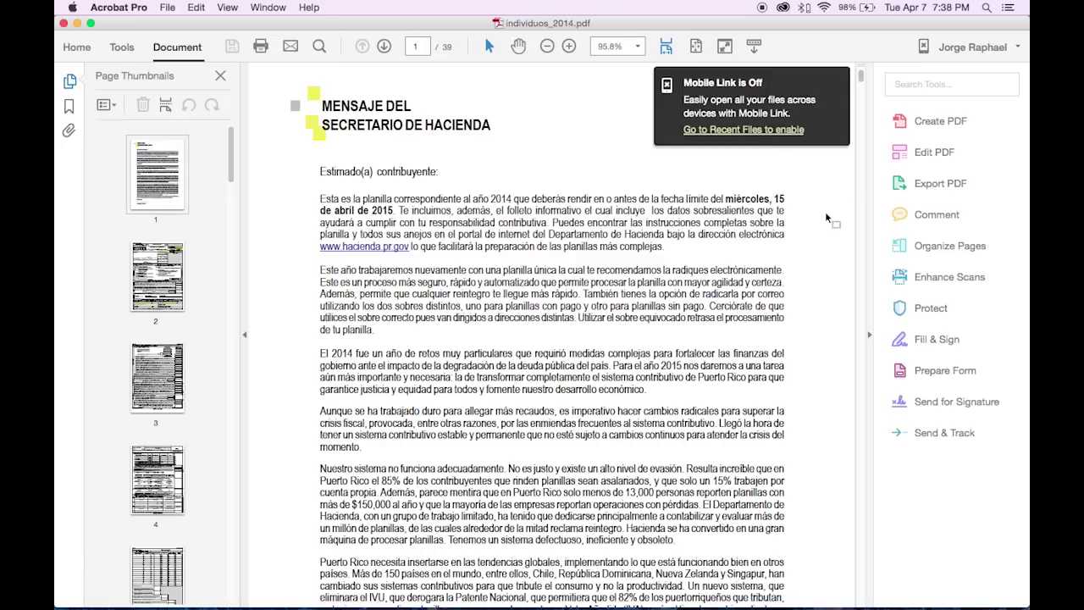
{"action": "left_click", "coordinate": [158, 276]}
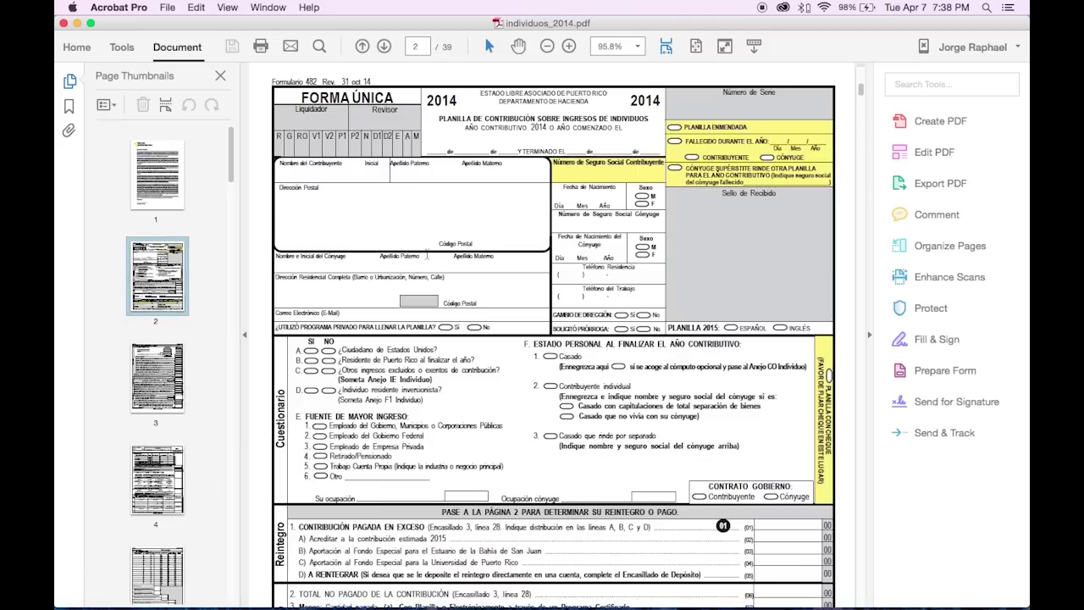
{"action": "scroll", "coordinate": [426, 256], "scroll_direction": "down", "scroll_amount": 2}
{"action": "scroll", "coordinate": [426, 255], "scroll_direction": "down", "scroll_amount": 3}
{"action": "scroll", "coordinate": [426, 256], "scroll_direction": "down", "scroll_amount": 3}
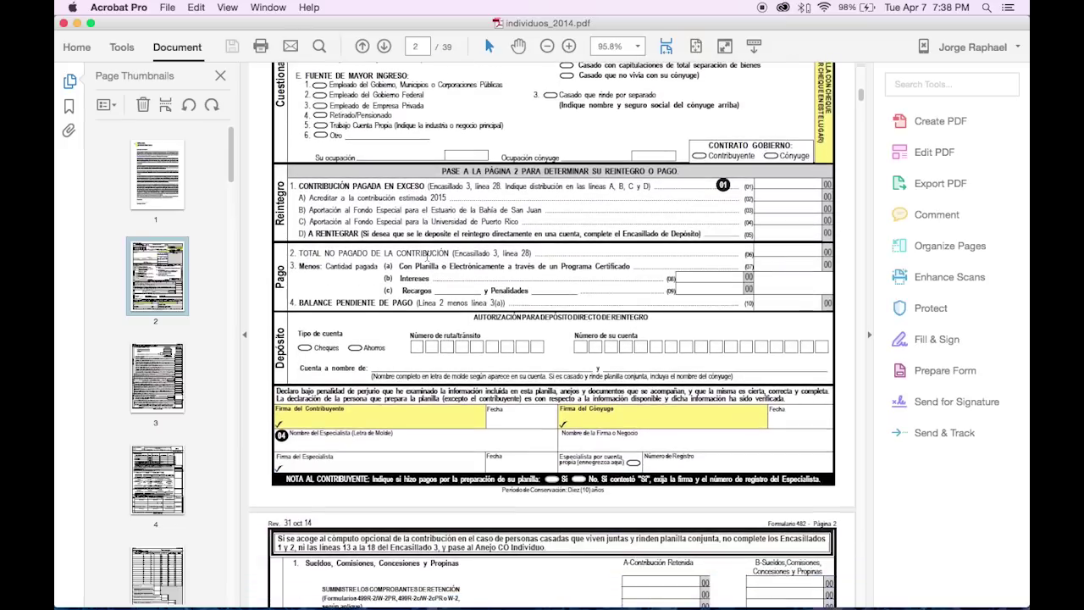
{"action": "scroll", "coordinate": [426, 256], "scroll_direction": "down", "scroll_amount": 2}
{"action": "scroll", "coordinate": [419, 267], "scroll_direction": "down", "scroll_amount": 1}
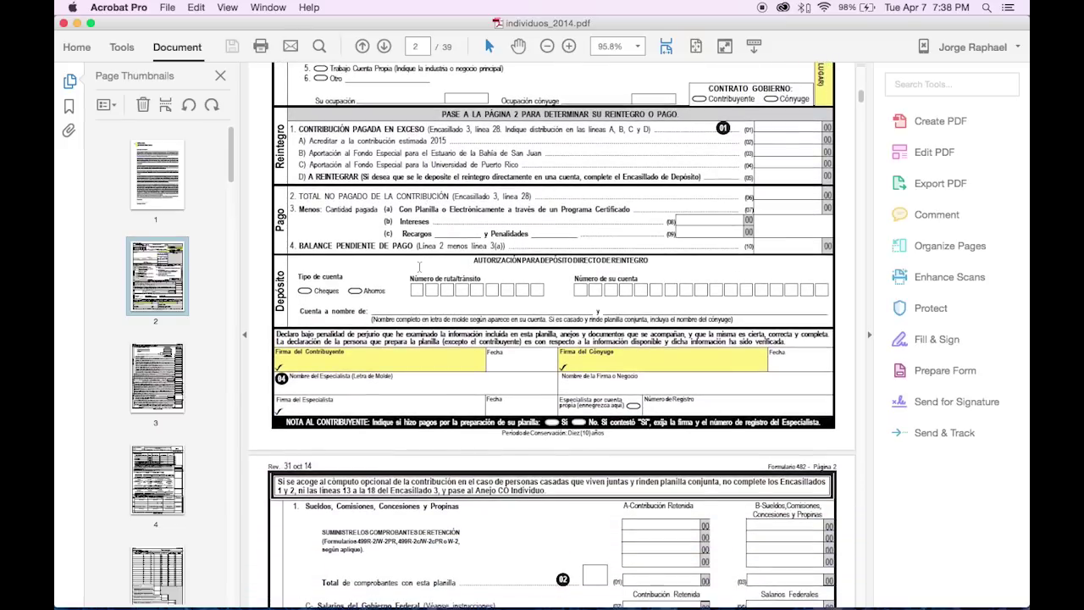
{"action": "left_click", "coordinate": [639, 49]}
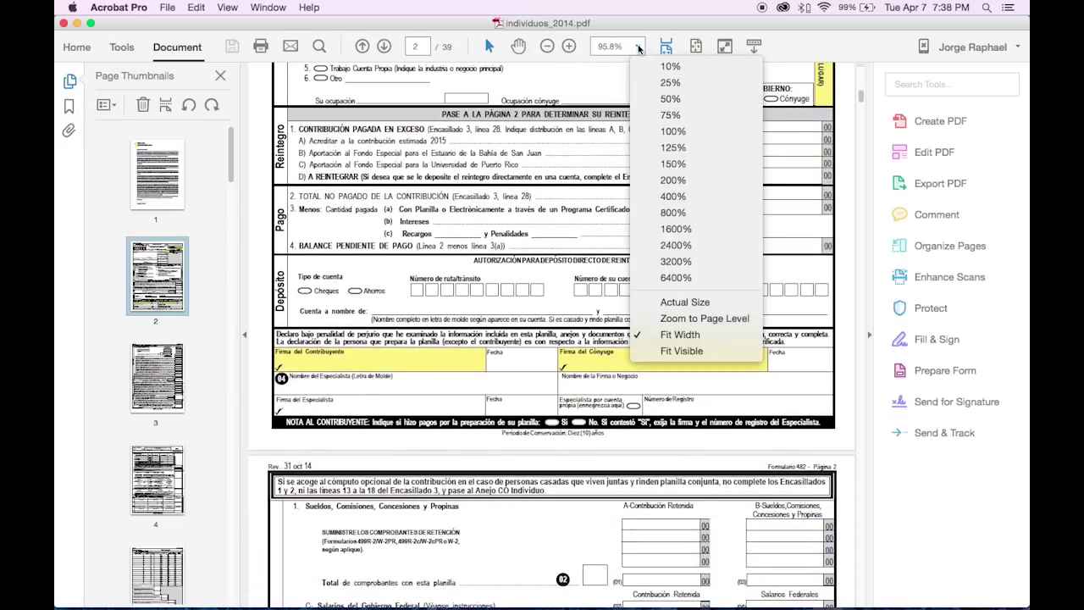
{"action": "left_click", "coordinate": [669, 181]}
{"action": "scroll", "coordinate": [566, 326], "scroll_direction": "down", "scroll_amount": 5}
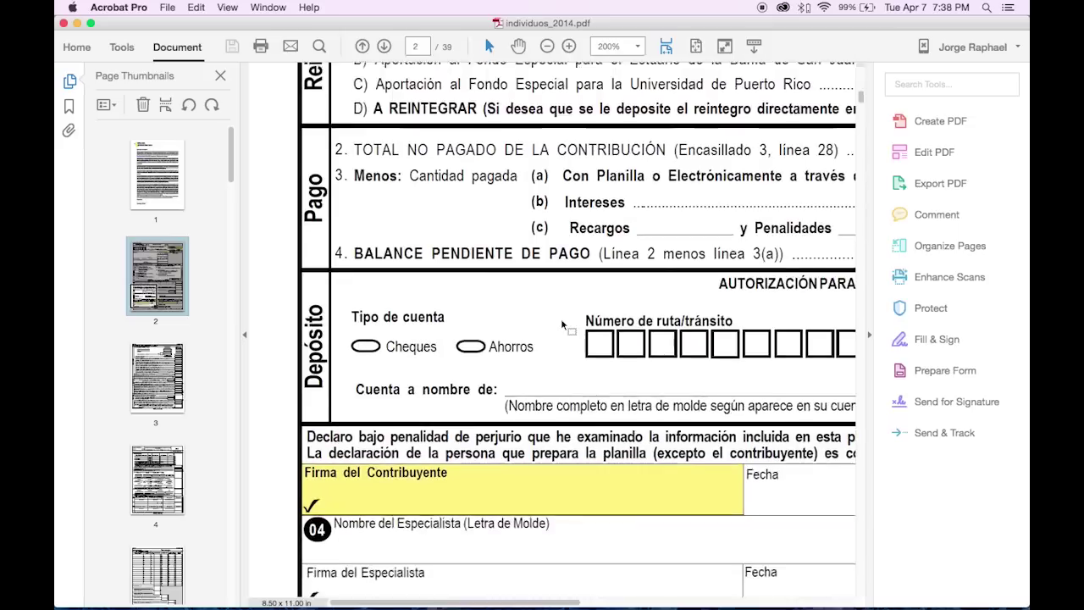
{"action": "scroll", "coordinate": [567, 326], "scroll_direction": "down", "scroll_amount": 3}
{"action": "scroll", "coordinate": [566, 327], "scroll_direction": "down", "scroll_amount": 1}
{"action": "scroll", "coordinate": [597, 235], "scroll_direction": "right", "scroll_amount": 3}
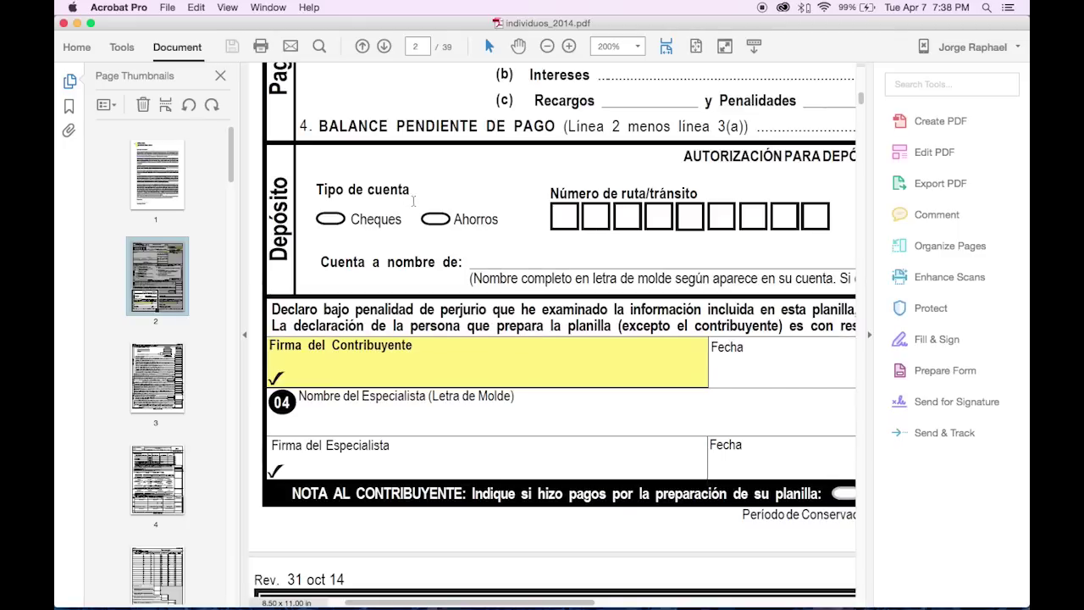
Step: Browse the Tools centre's list of available tools
{"action": "left_click", "coordinate": [122, 50]}
{"action": "scroll", "coordinate": [488, 290], "scroll_direction": "down", "scroll_amount": 3}
{"action": "scroll", "coordinate": [487, 289], "scroll_direction": "down", "scroll_amount": 2}
{"action": "scroll", "coordinate": [487, 290], "scroll_direction": "up", "scroll_amount": 3}
{"action": "scroll", "coordinate": [488, 290], "scroll_direction": "up", "scroll_amount": 2}
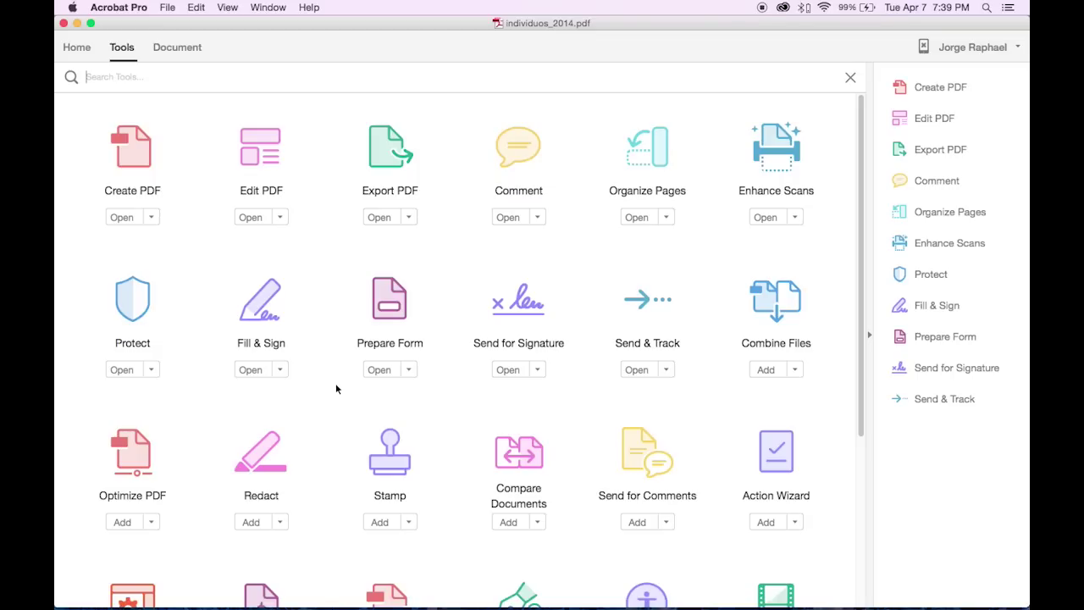
Step: Choose Fill & Sign from the Tools grid to bring up the Fill & Sign toolbar
{"action": "scroll", "coordinate": [336, 385], "scroll_direction": "down", "scroll_amount": 3}
{"action": "scroll", "coordinate": [336, 386], "scroll_direction": "down", "scroll_amount": 2}
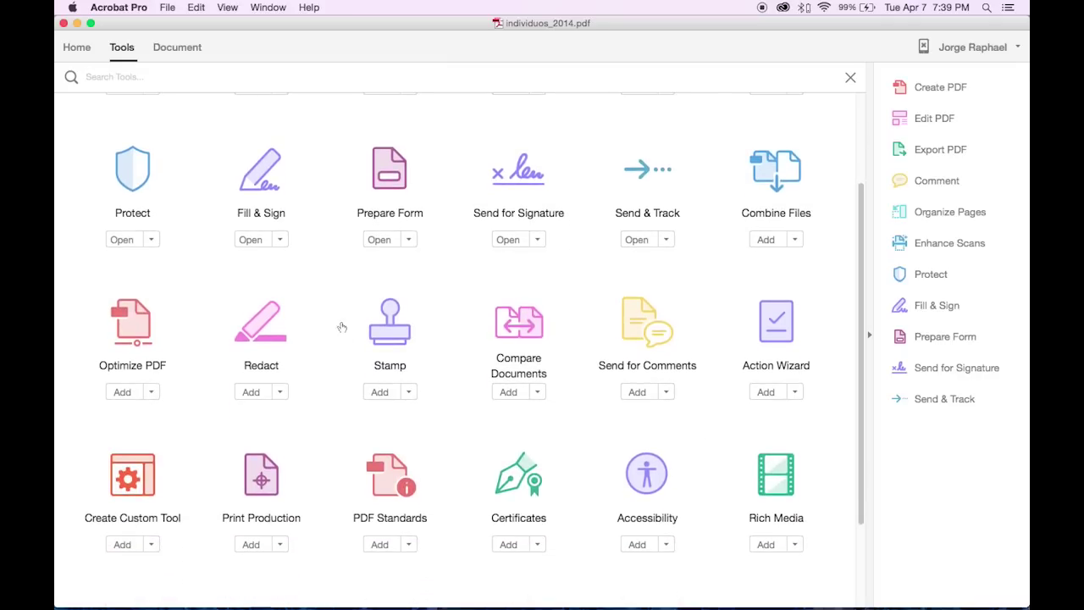
{"action": "scroll", "coordinate": [337, 333], "scroll_direction": "up", "scroll_amount": 3}
{"action": "scroll", "coordinate": [338, 333], "scroll_direction": "up", "scroll_amount": 2}
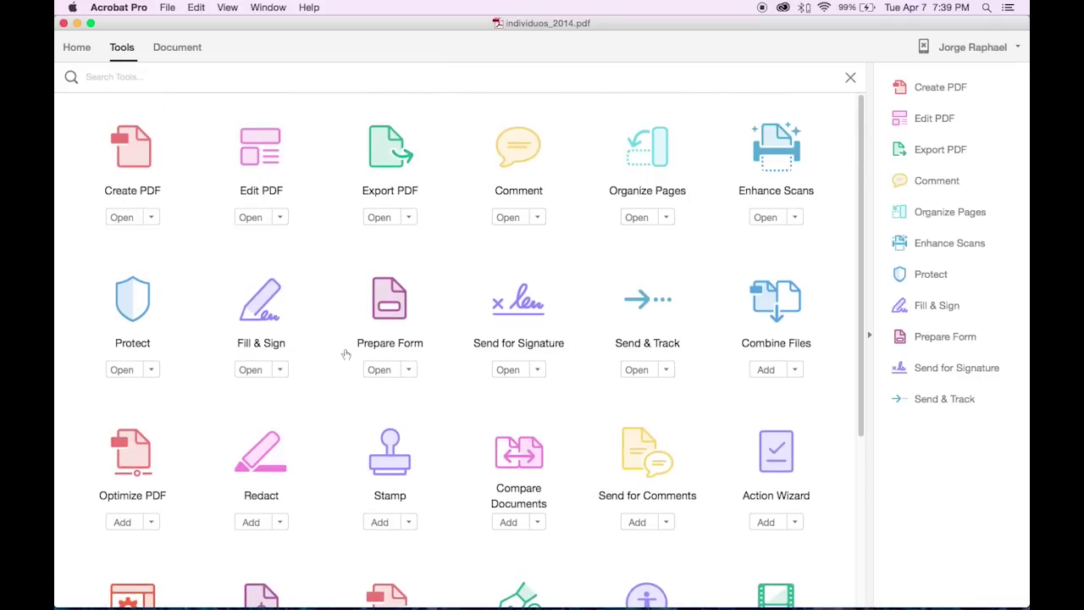
{"action": "left_click", "coordinate": [256, 345]}
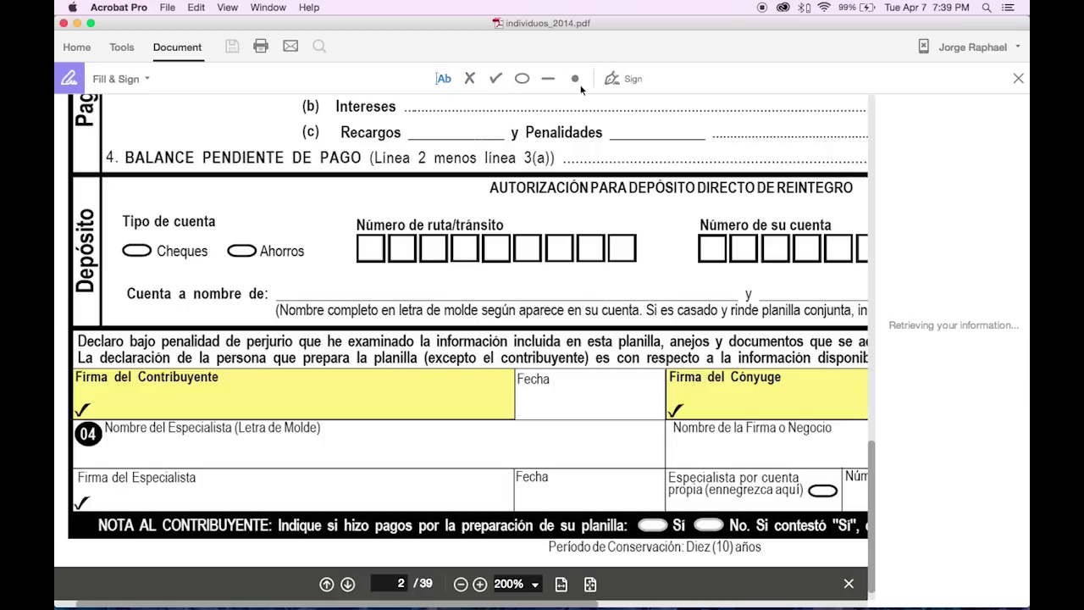
{"action": "left_click", "coordinate": [443, 79]}
{"action": "left_click", "coordinate": [281, 292]}
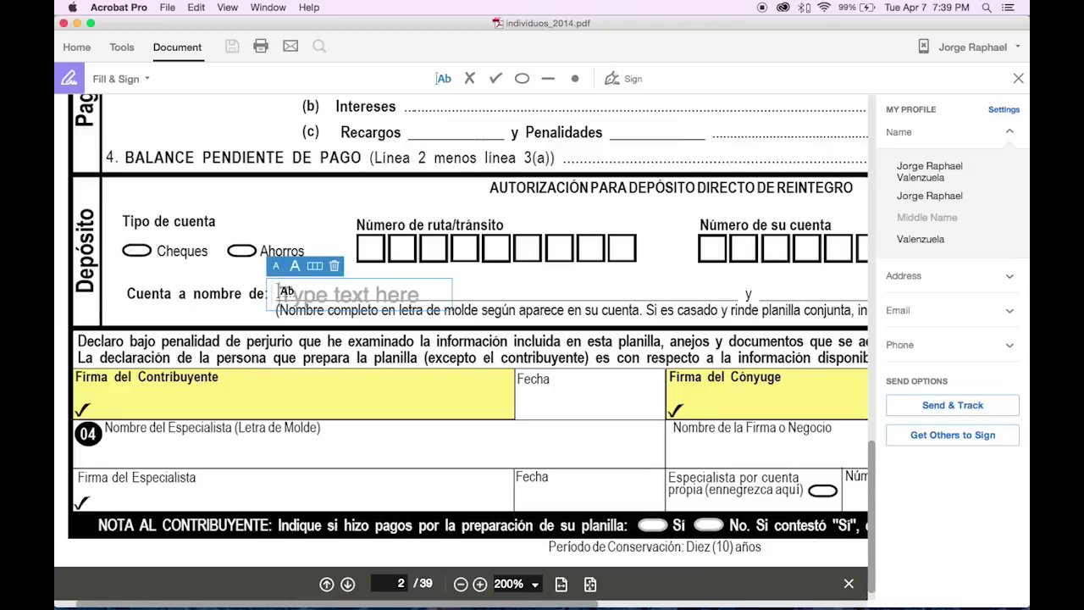
{"action": "type", "text": "JORGE"}
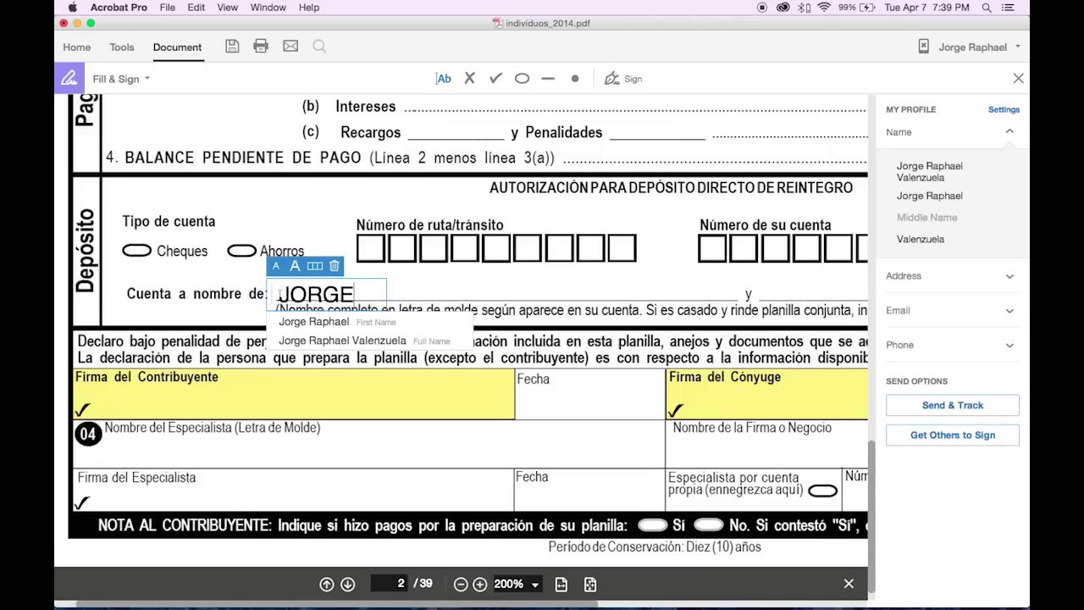
{"action": "left_click", "coordinate": [295, 268]}
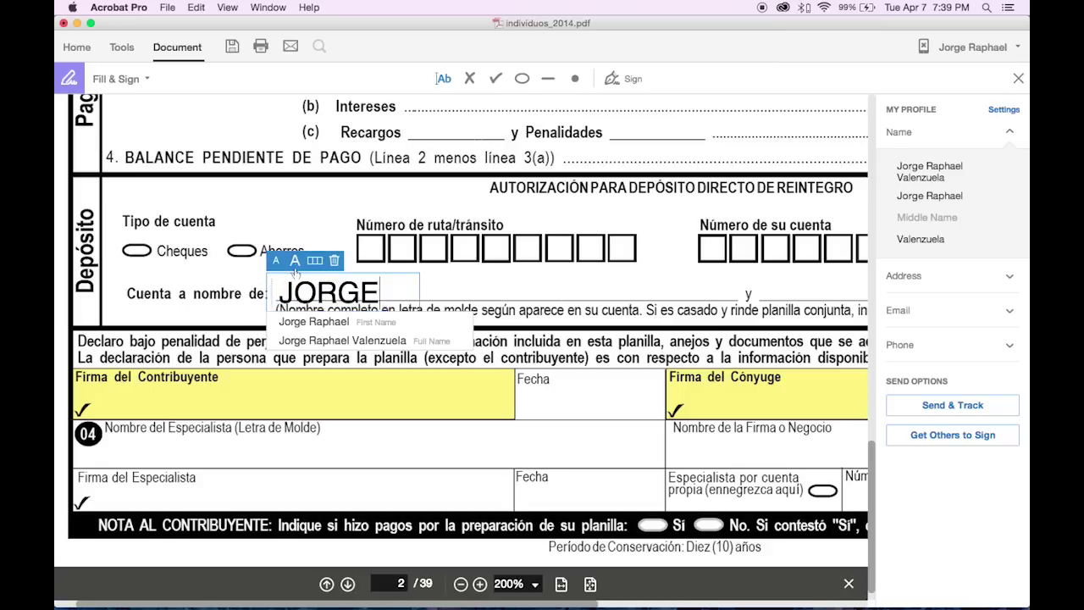
{"action": "left_click", "coordinate": [275, 258]}
{"action": "left_click", "coordinate": [275, 262]}
{"action": "left_click", "coordinate": [275, 266]}
{"action": "left_click_drag", "start_coordinate": [355, 285], "coordinate": [358, 279]}
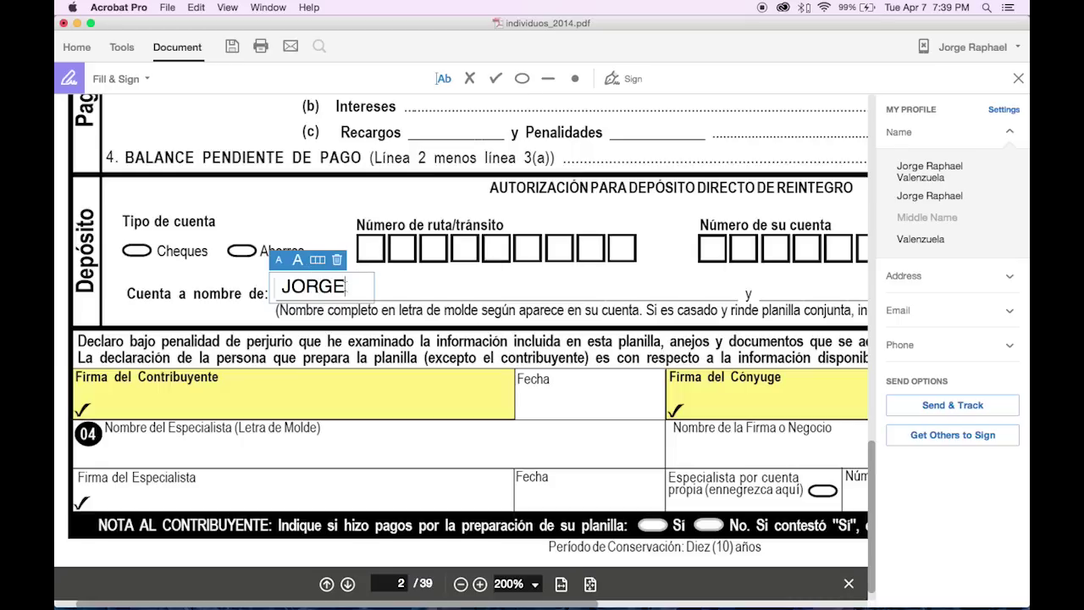
{"action": "left_click_drag", "start_coordinate": [355, 275], "coordinate": [444, 240]}
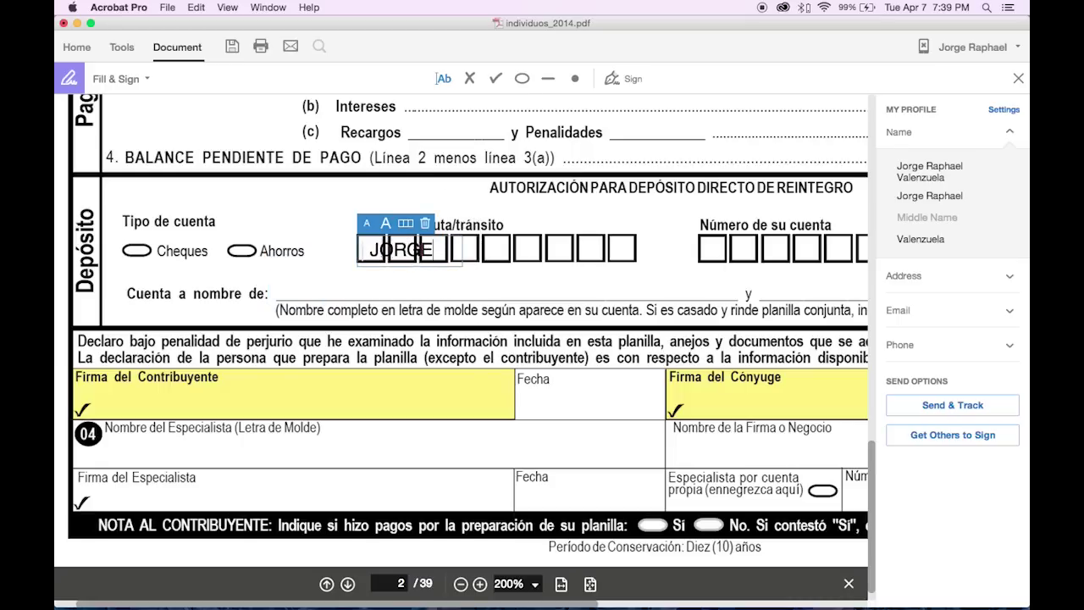
{"action": "left_click", "coordinate": [406, 224]}
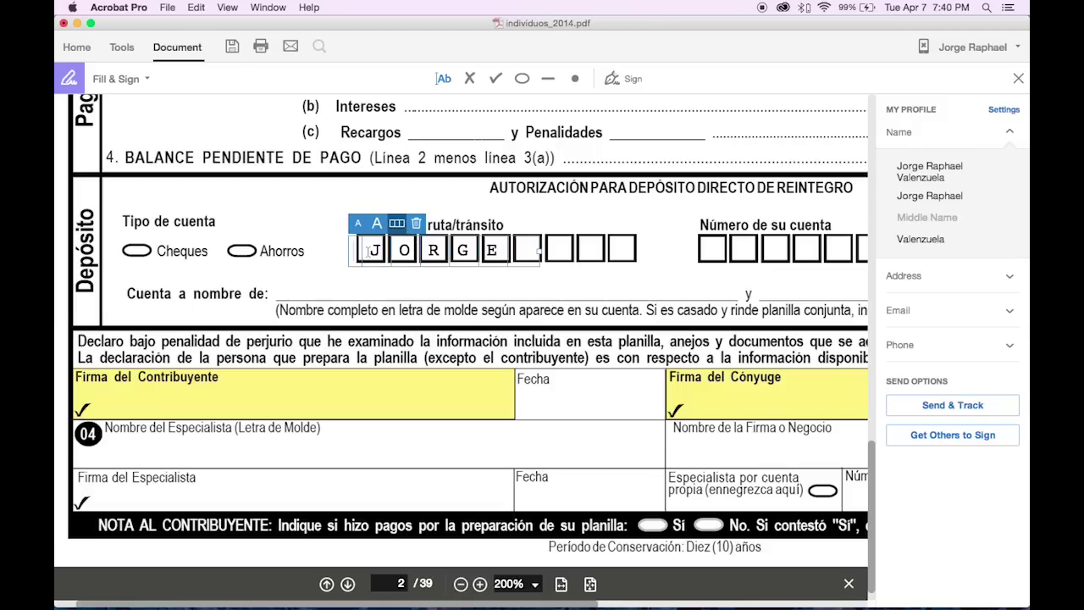
{"action": "left_click", "coordinate": [498, 267]}
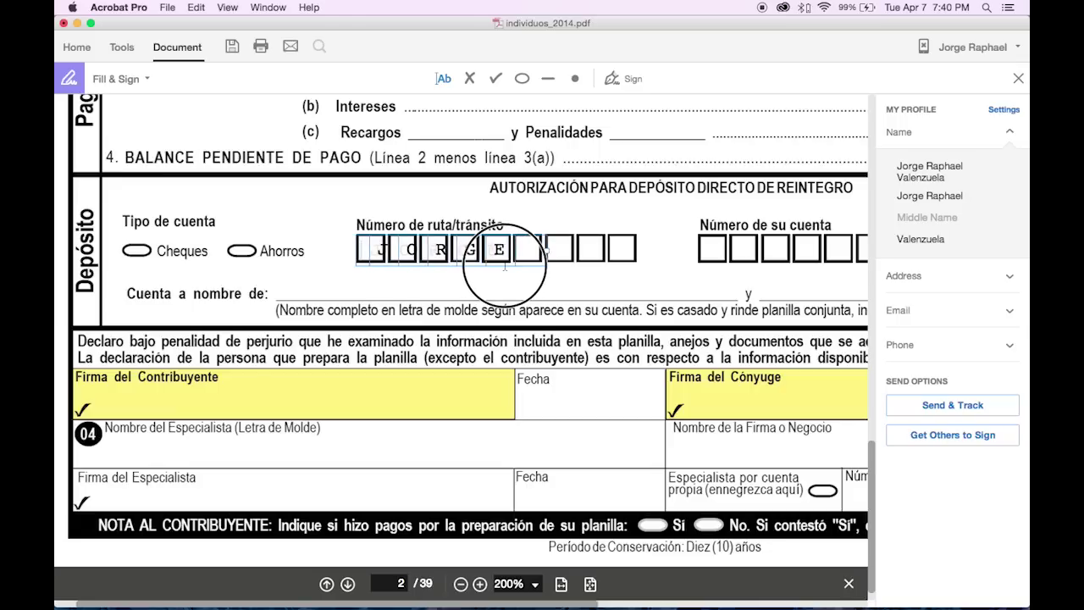
{"action": "left_click", "coordinate": [543, 250]}
{"action": "left_click_drag", "start_coordinate": [543, 250], "coordinate": [515, 252]}
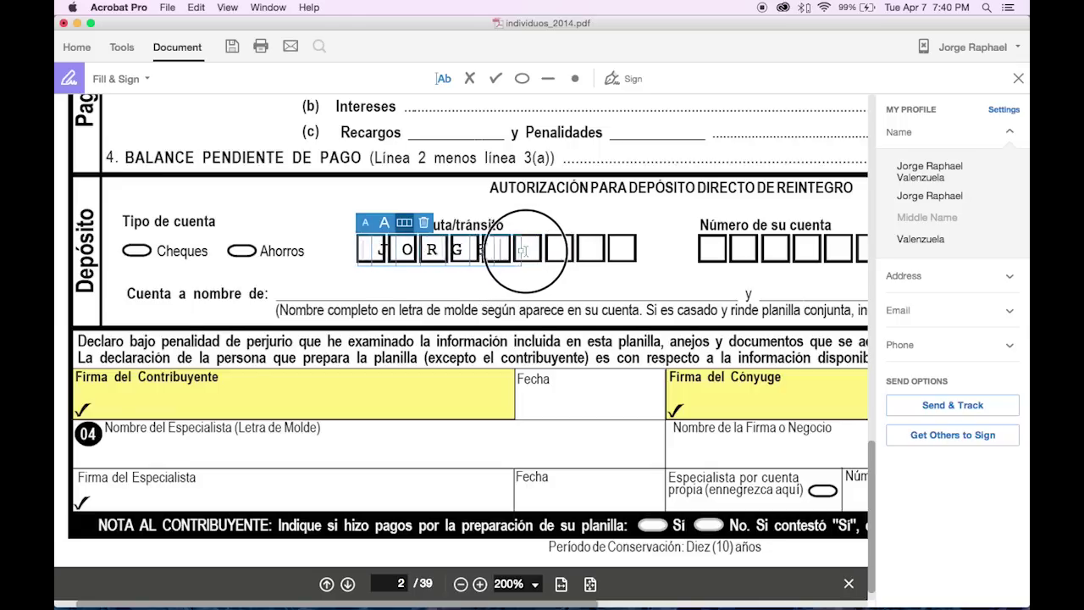
{"action": "left_click_drag", "start_coordinate": [515, 252], "coordinate": [561, 250]}
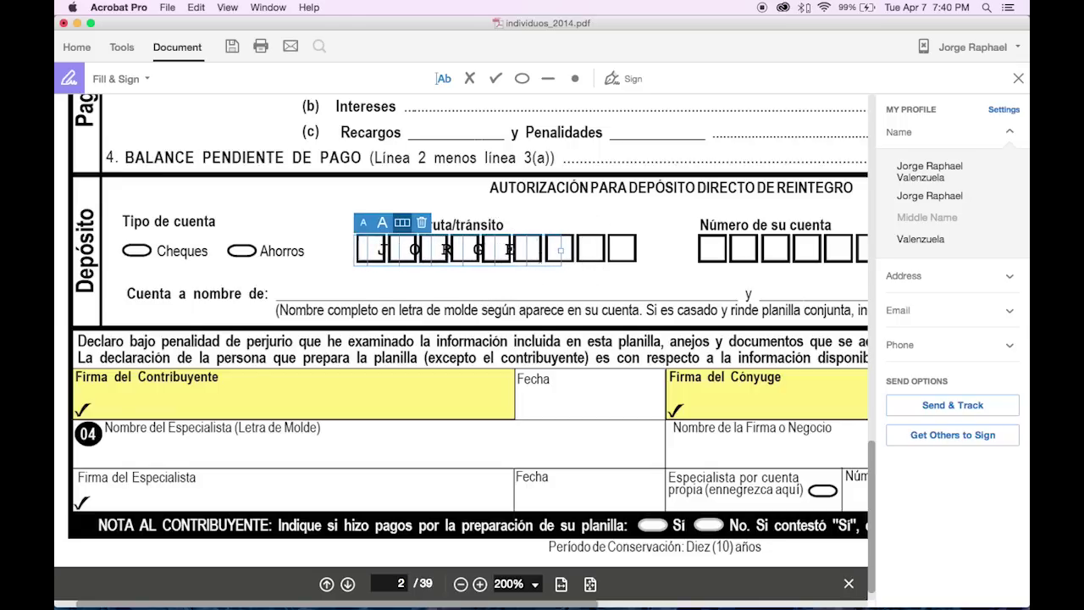
{"action": "left_click", "coordinate": [522, 266]}
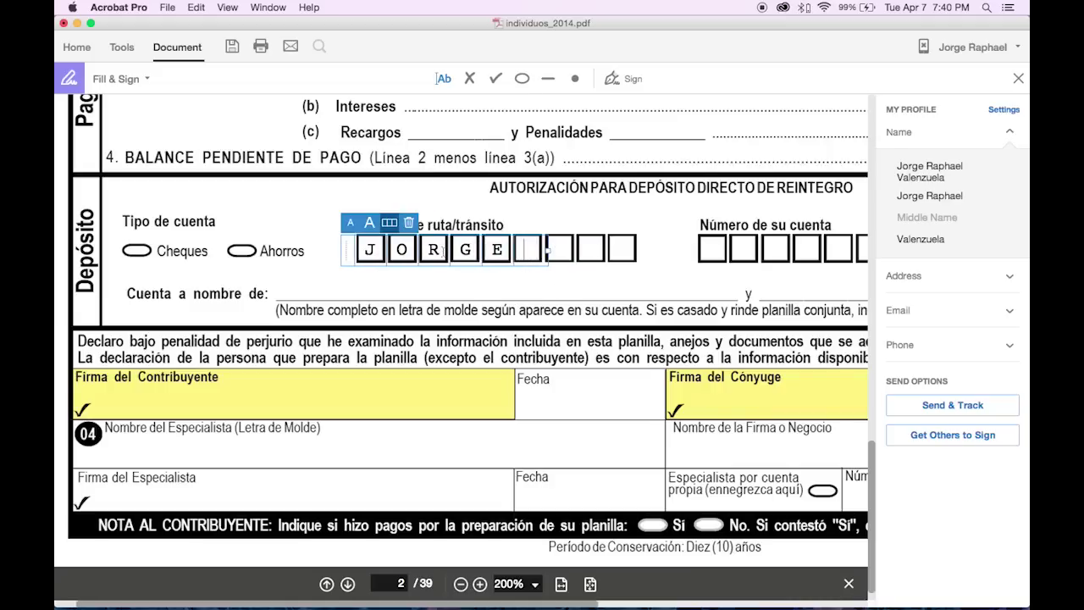
{"action": "left_click", "coordinate": [408, 225]}
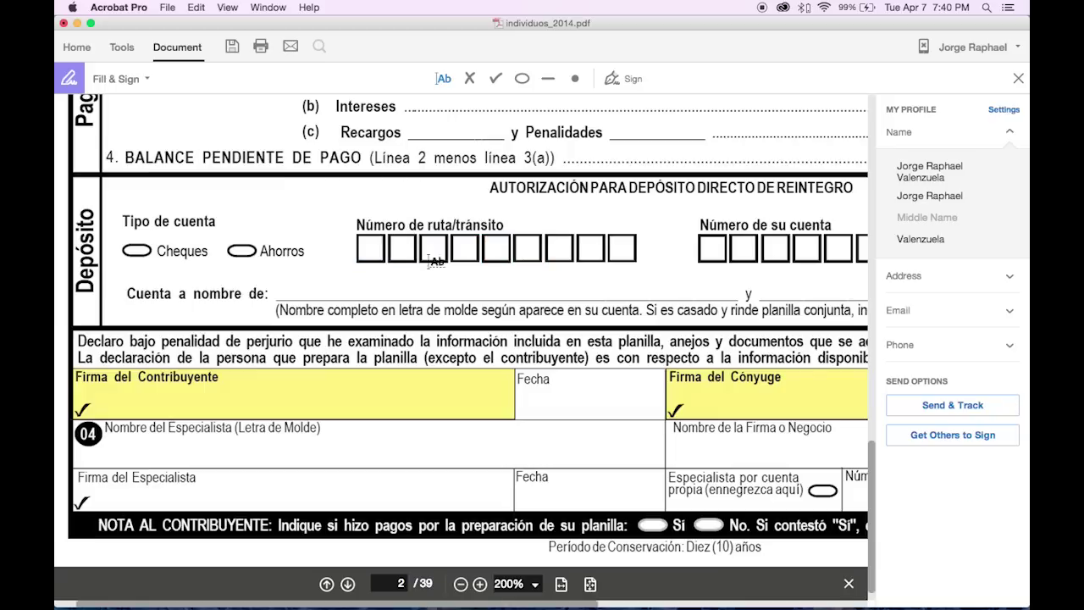
Step: Try X and checkmark marks on Ahorros and Cheques, resize them, then delete the Cheques checkmark
{"action": "left_click", "coordinate": [469, 78]}
{"action": "left_click", "coordinate": [242, 251]}
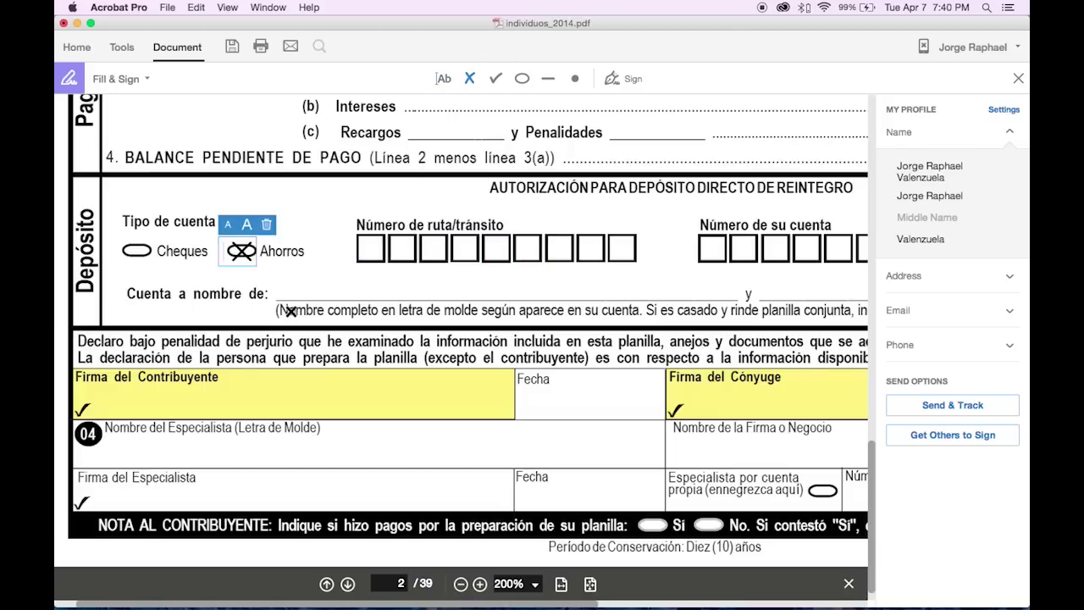
{"action": "left_click", "coordinate": [496, 79]}
{"action": "left_click", "coordinate": [136, 250]}
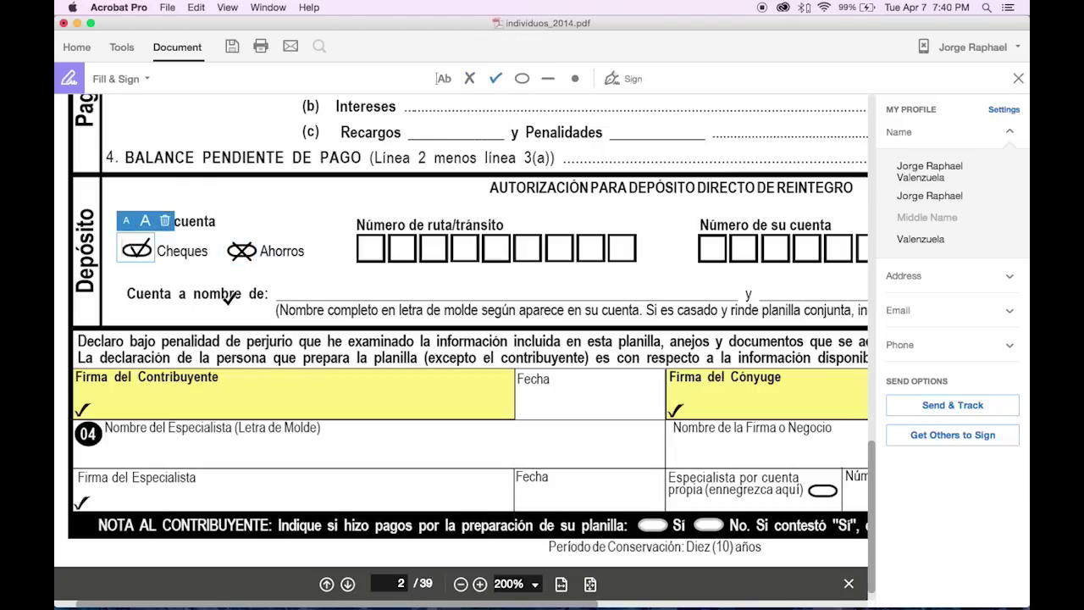
{"action": "left_click", "coordinate": [145, 221]}
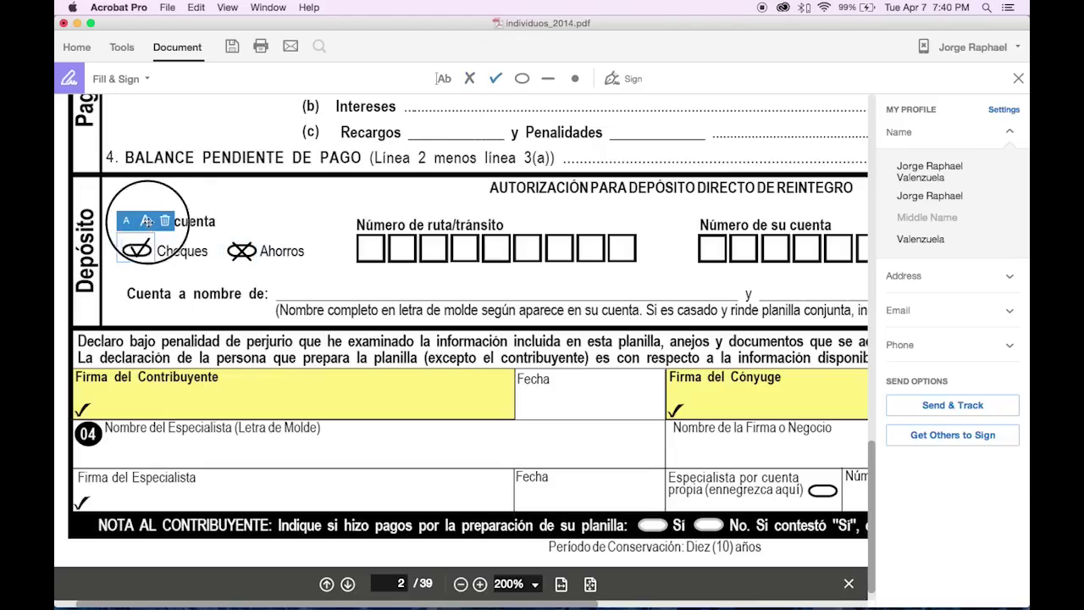
{"action": "left_click", "coordinate": [126, 222]}
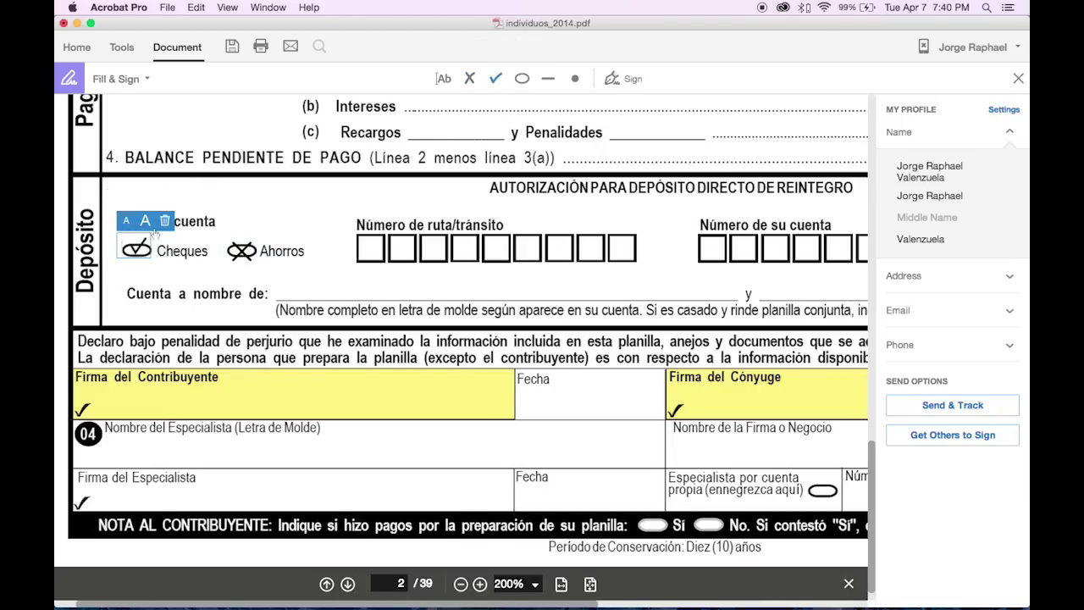
{"action": "left_click", "coordinate": [241, 251]}
{"action": "left_click", "coordinate": [253, 237]}
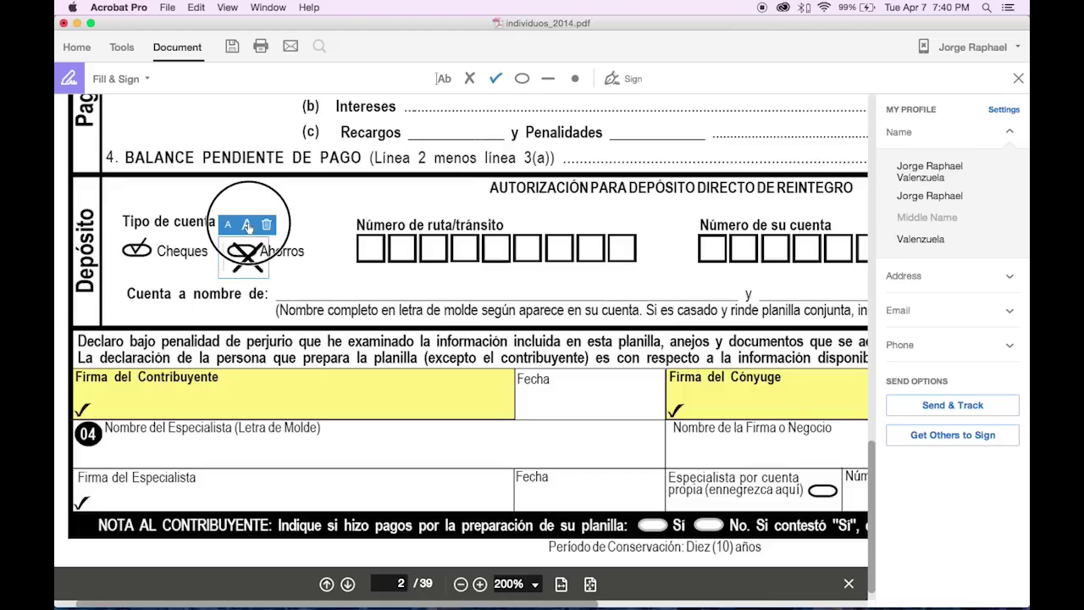
{"action": "left_click", "coordinate": [231, 225]}
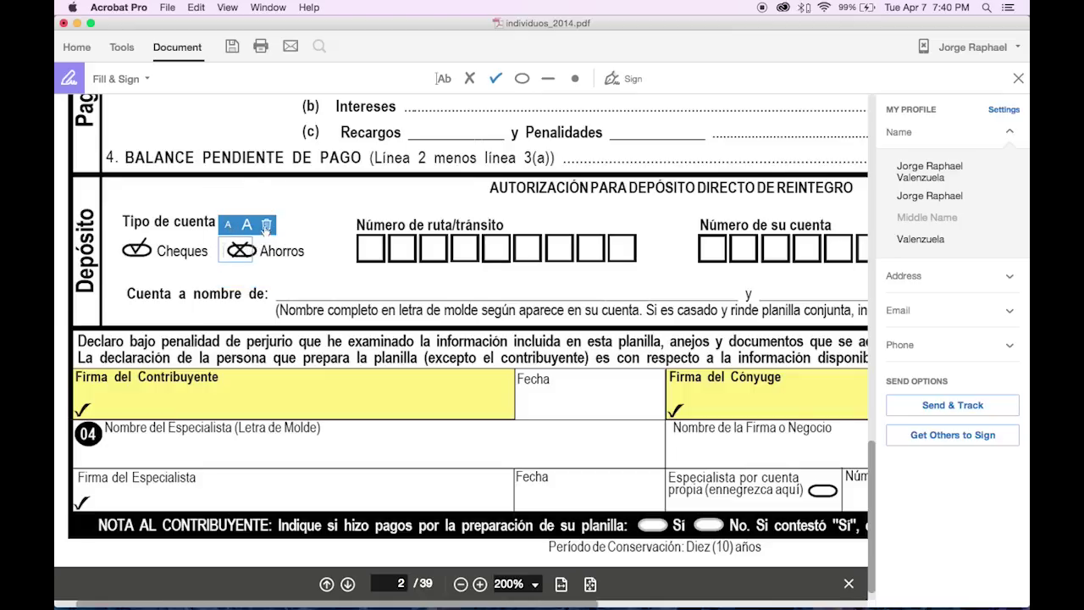
{"action": "left_click", "coordinate": [136, 248]}
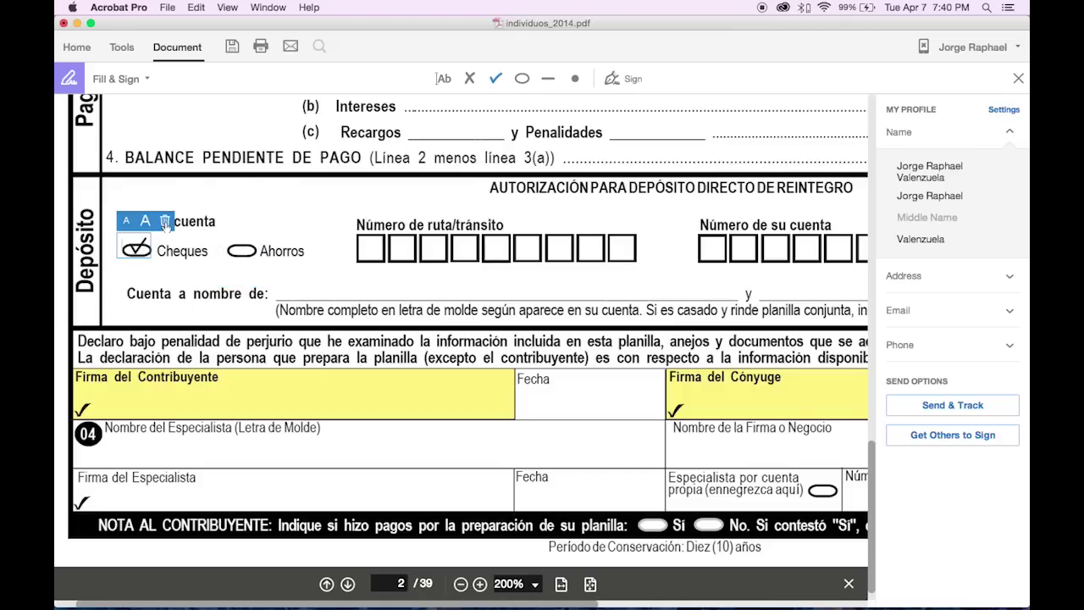
{"action": "left_click", "coordinate": [166, 222]}
Step: Test an oval mark and a line above Tipo de cuenta, deleting both
{"action": "left_click", "coordinate": [522, 77]}
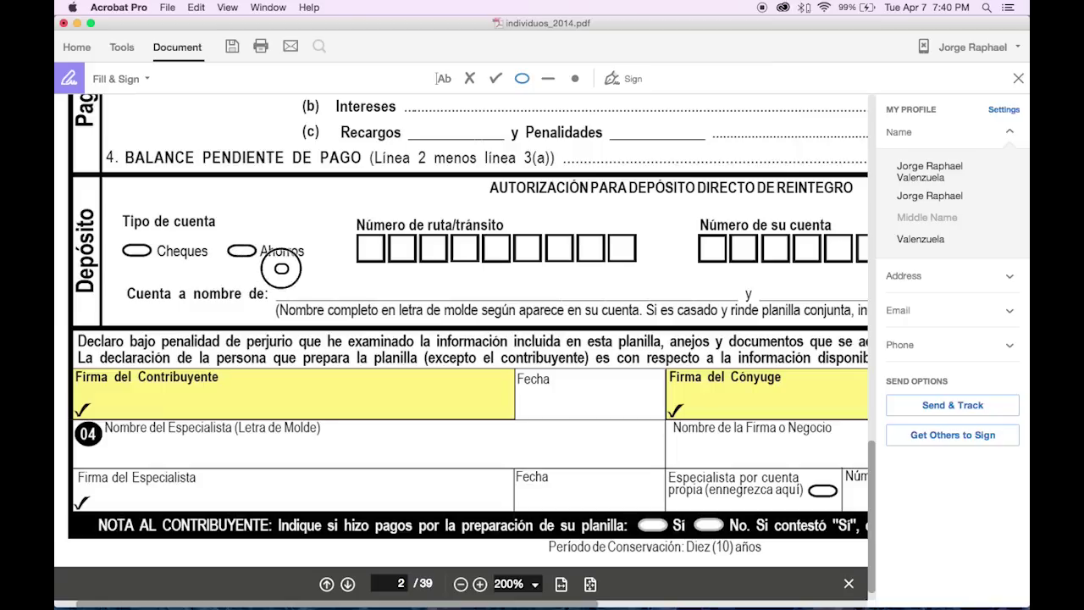
{"action": "left_click", "coordinate": [315, 222]}
{"action": "left_click", "coordinate": [306, 183]}
{"action": "left_click", "coordinate": [548, 79]}
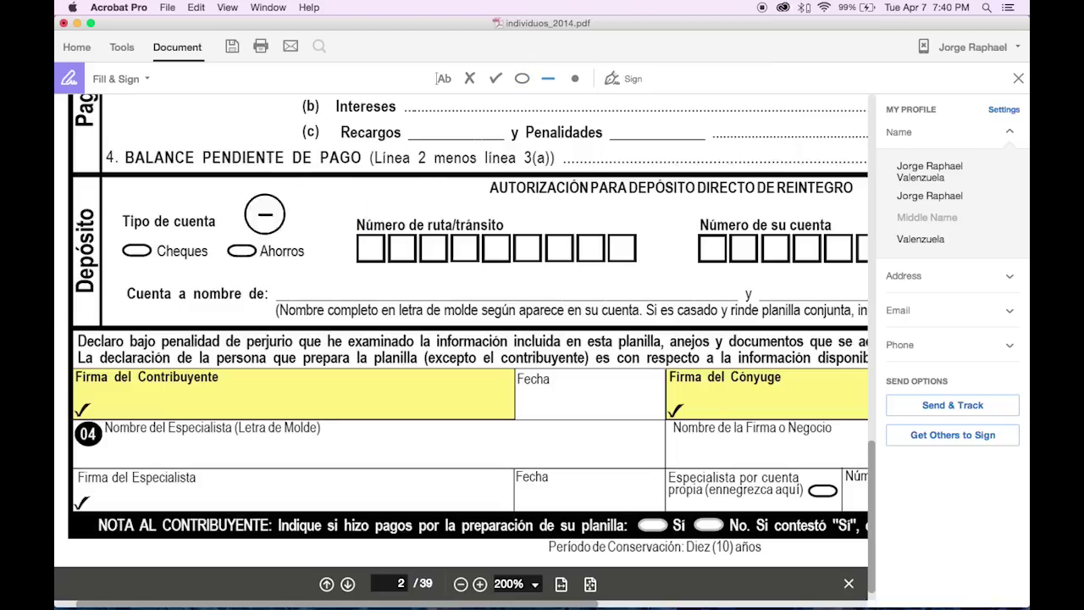
{"action": "left_click", "coordinate": [296, 198]}
{"action": "left_click_drag", "start_coordinate": [324, 198], "coordinate": [439, 196]}
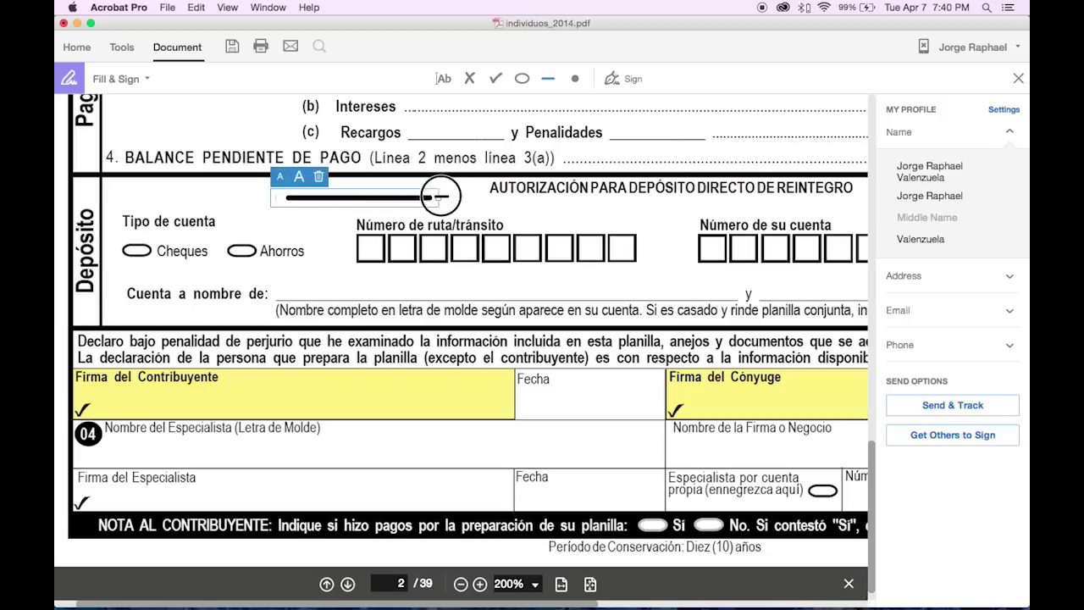
{"action": "left_click", "coordinate": [319, 177]}
Step: Place a filled dot inside the Ahorros oval, removing the stray dot on Cheques
{"action": "left_click", "coordinate": [576, 79]}
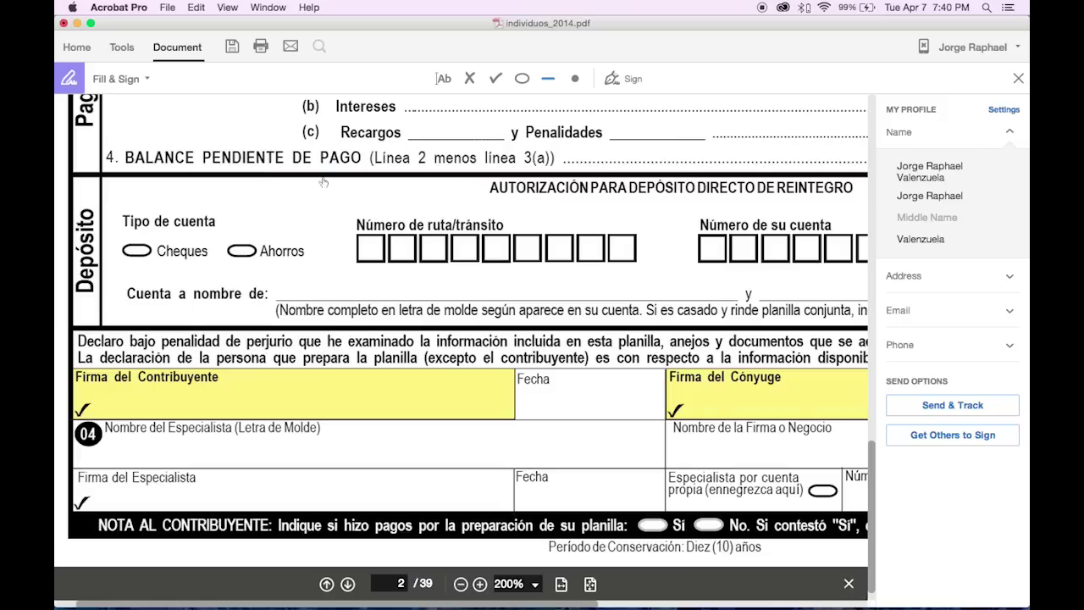
{"action": "left_click", "coordinate": [241, 251]}
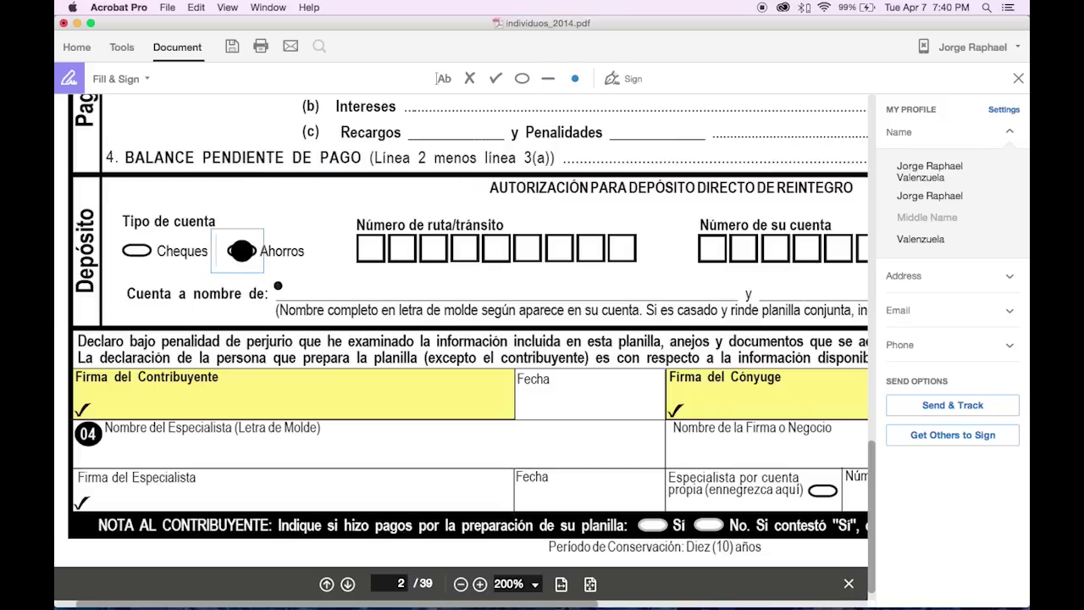
{"action": "left_click", "coordinate": [136, 251]}
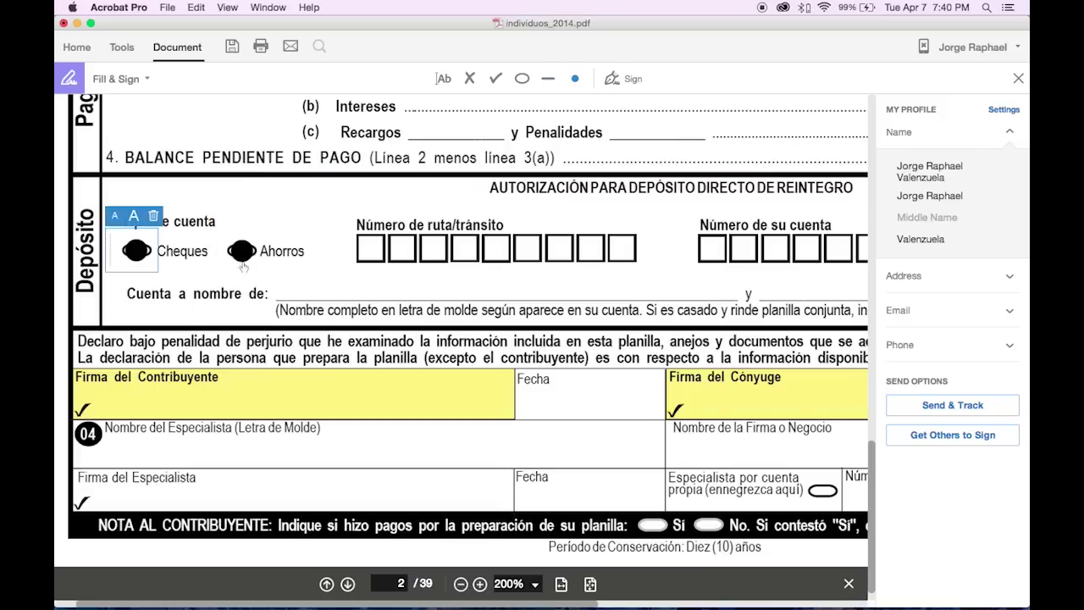
{"action": "left_click", "coordinate": [153, 216]}
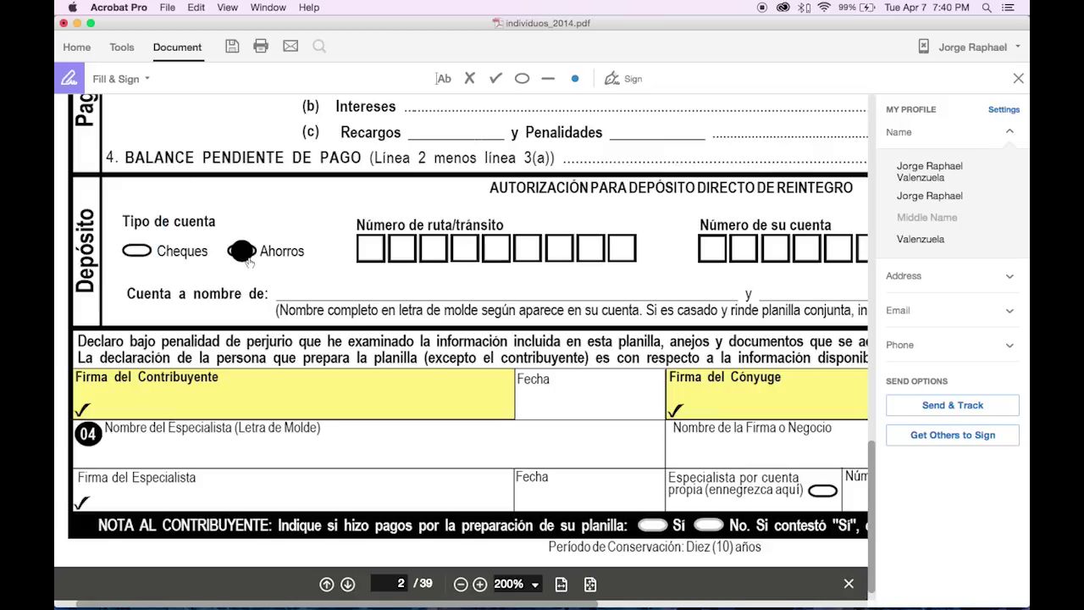
{"action": "left_click", "coordinate": [242, 253]}
{"action": "left_click", "coordinate": [260, 223]}
Step: Undo the Ahorros dot and start a new signature via Sign > Add Signature, selecting the prefilled name
{"action": "key", "text": "super+z"}
{"action": "left_click", "coordinate": [627, 81]}
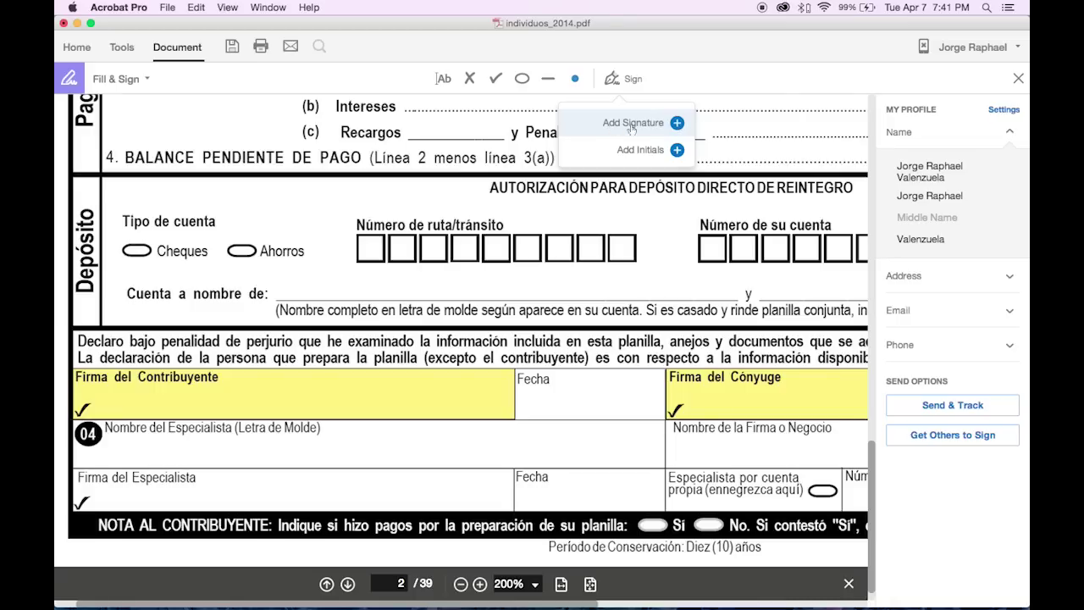
{"action": "left_click", "coordinate": [677, 124]}
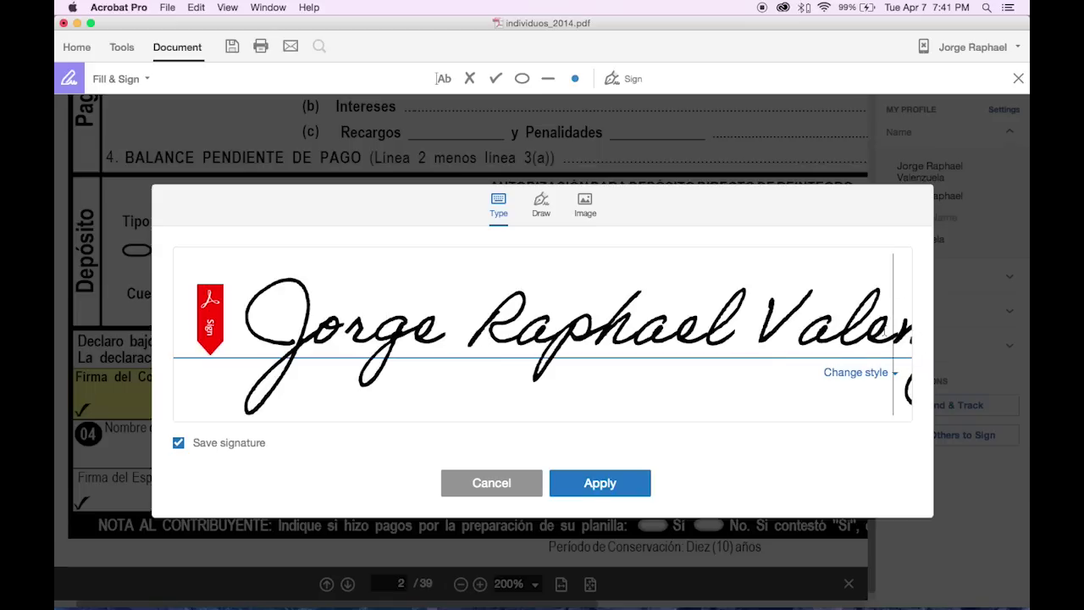
{"action": "key", "text": "super+a"}
Step: Erase the prefilled name, draw a handwritten signature by hand, then clear the drawing
{"action": "key", "text": "BackSpace"}
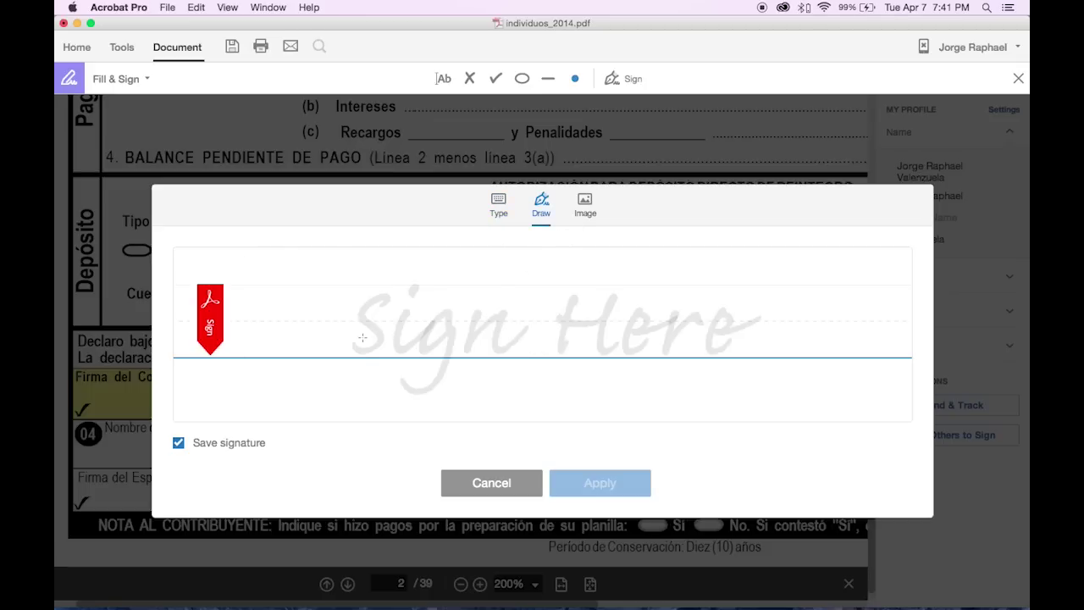
{"action": "left_click_drag", "start_coordinate": [314, 332], "coordinate": [307, 385]}
{"action": "mouse_move", "coordinate": [339, 336]}
{"action": "left_mouse_down"}
{"action": "mouse_move", "coordinate": [391, 343]}
{"action": "mouse_move", "coordinate": [431, 320]}
{"action": "left_mouse_up"}
{"action": "mouse_move", "coordinate": [423, 376]}
{"action": "left_mouse_down"}
{"action": "mouse_move", "coordinate": [460, 325]}
{"action": "mouse_move", "coordinate": [470, 339]}
{"action": "left_mouse_up"}
{"action": "mouse_move", "coordinate": [494, 278]}
{"action": "left_mouse_down"}
{"action": "mouse_move", "coordinate": [489, 369]}
{"action": "mouse_move", "coordinate": [545, 348]}
{"action": "left_mouse_up"}
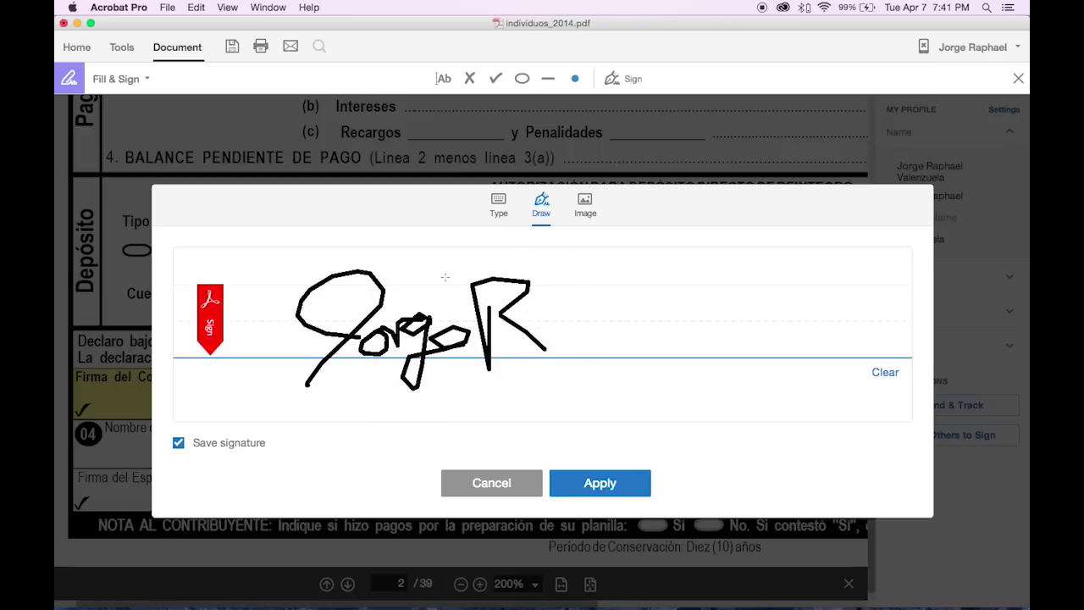
{"action": "left_click_drag", "start_coordinate": [444, 277], "coordinate": [726, 263]}
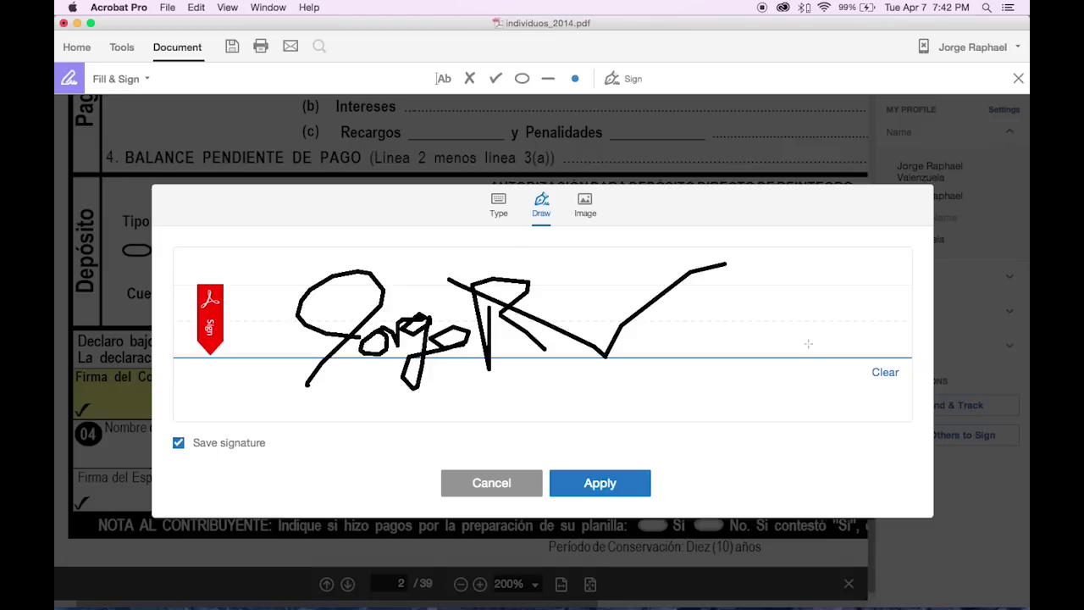
{"action": "left_click", "coordinate": [881, 373]}
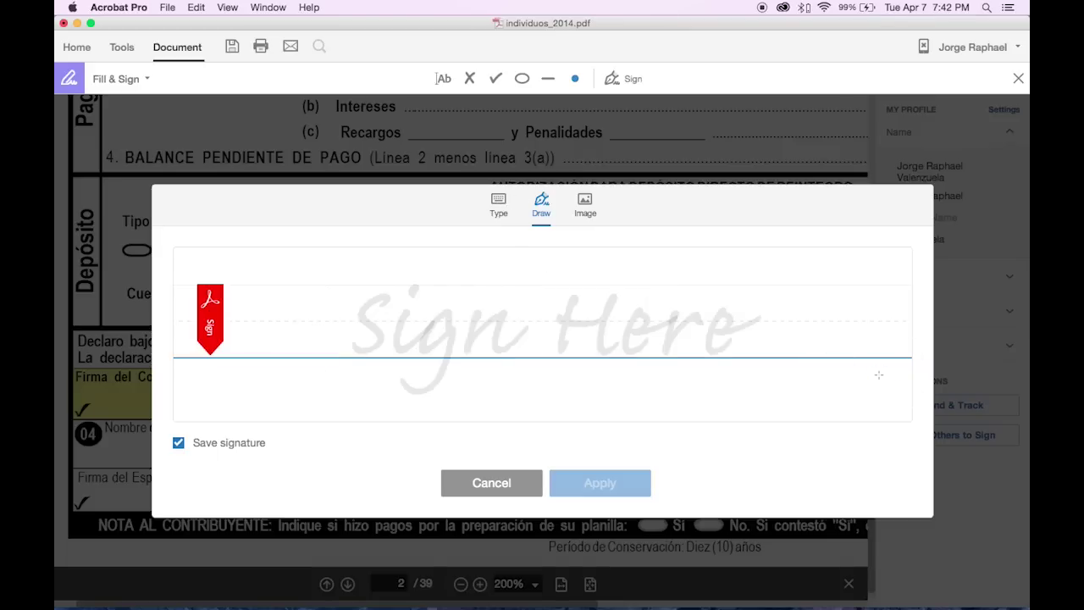
Step: Return to the typed-name signature, compare its styles, and apply the cursive script style
{"action": "left_click", "coordinate": [586, 212]}
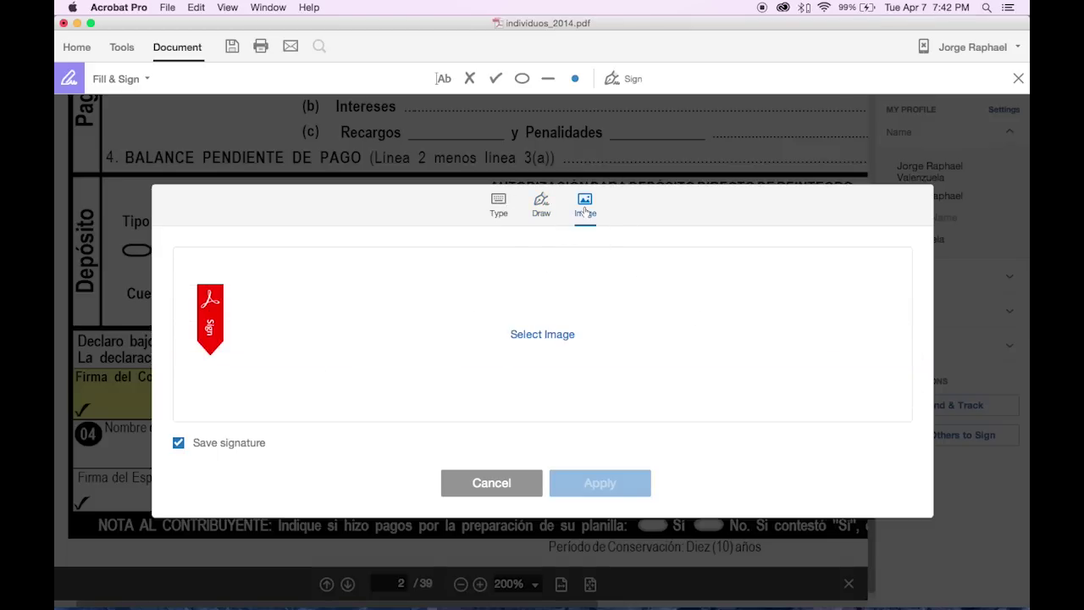
{"action": "left_click", "coordinate": [502, 209]}
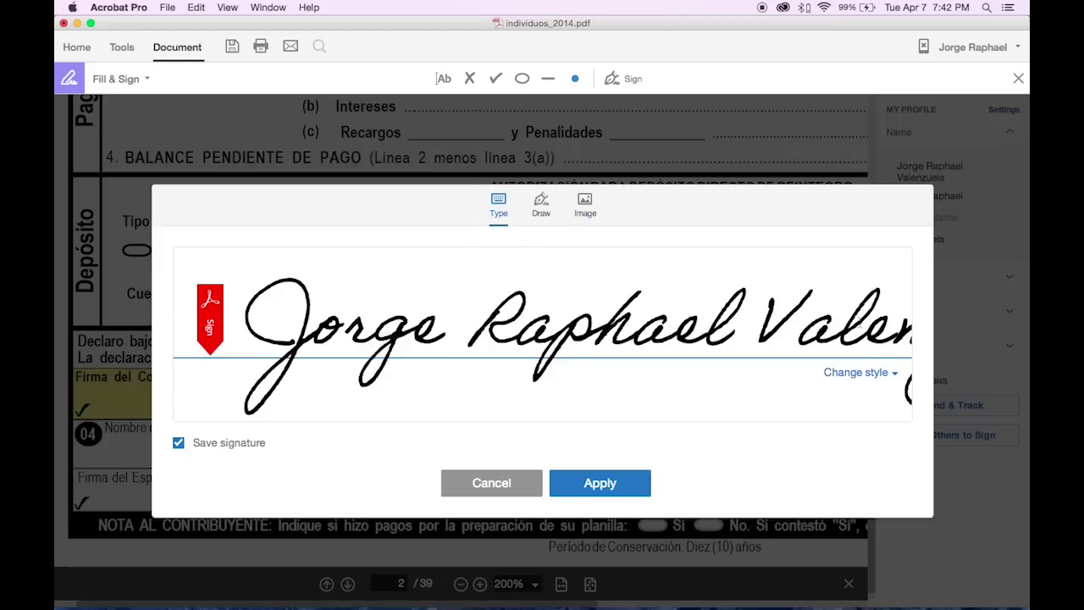
{"action": "left_click_drag", "start_coordinate": [862, 322], "coordinate": [344, 313]}
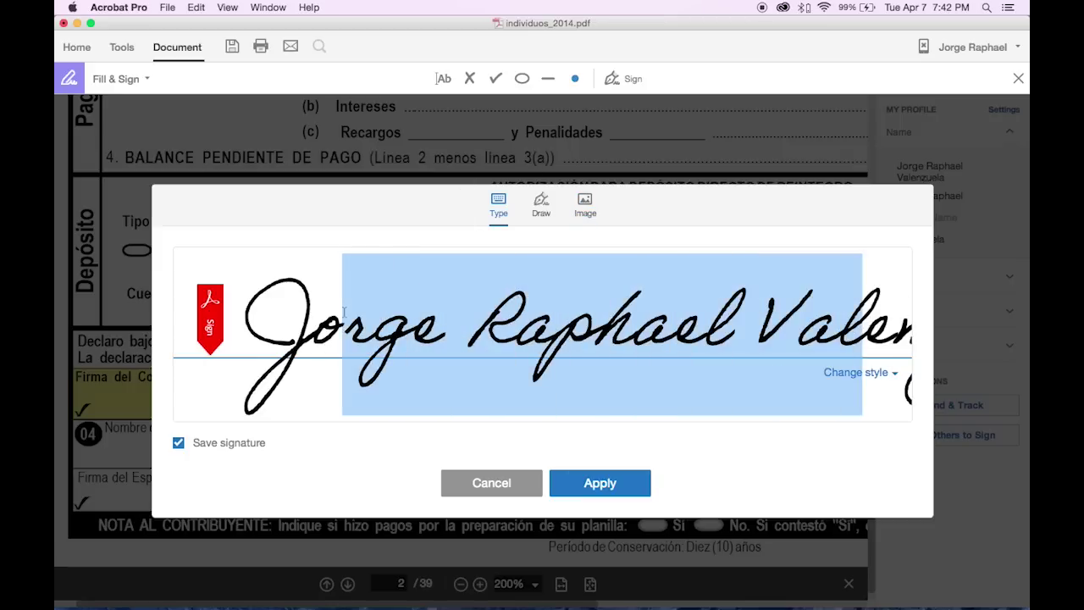
{"action": "left_click", "coordinate": [889, 375]}
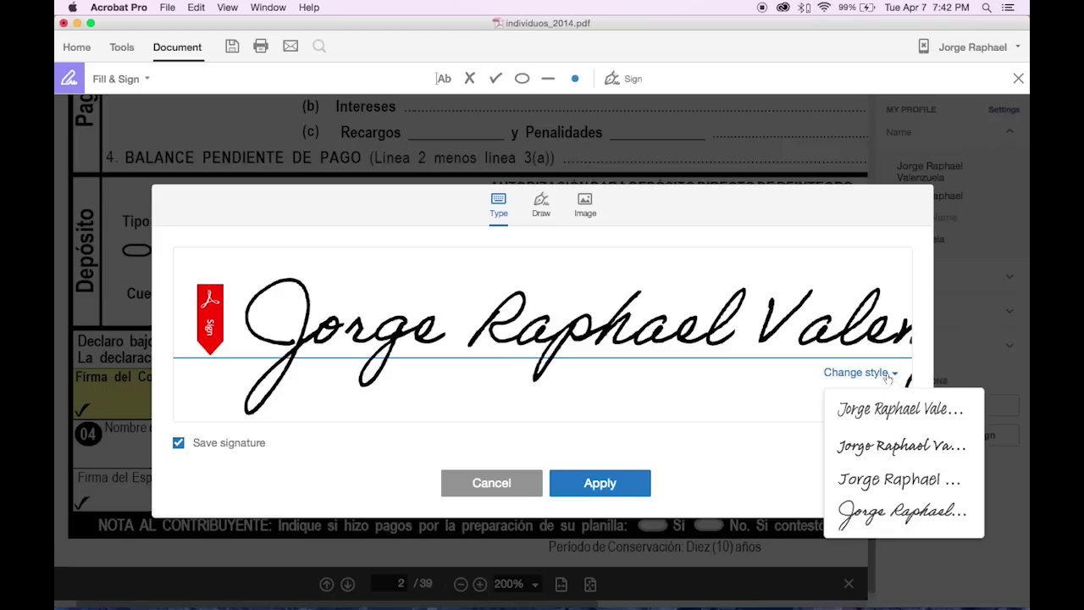
{"action": "left_click", "coordinate": [880, 410]}
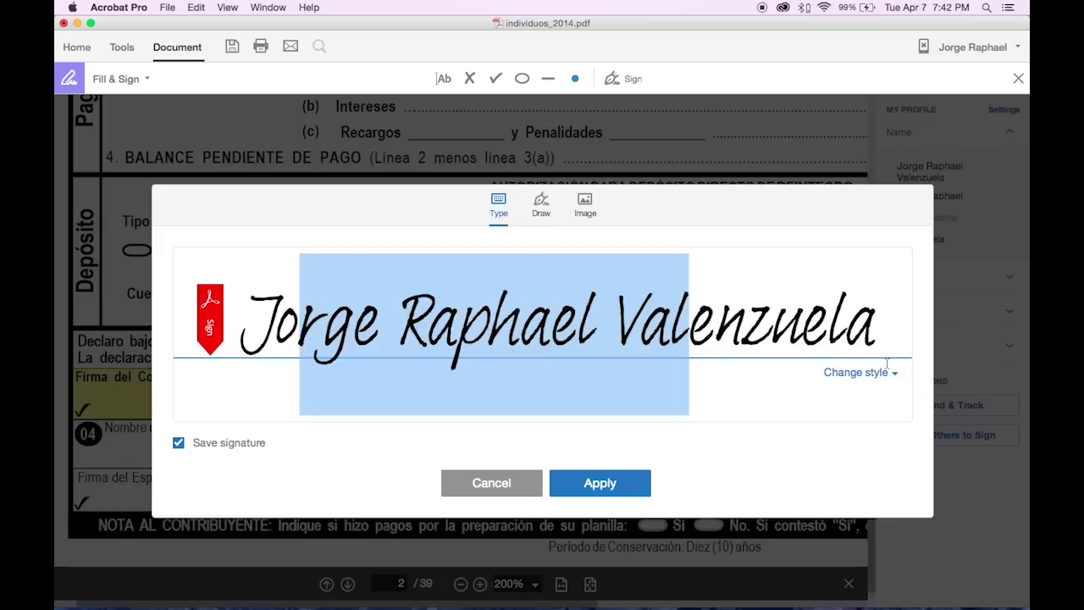
{"action": "left_click", "coordinate": [888, 373]}
{"action": "left_click", "coordinate": [884, 448]}
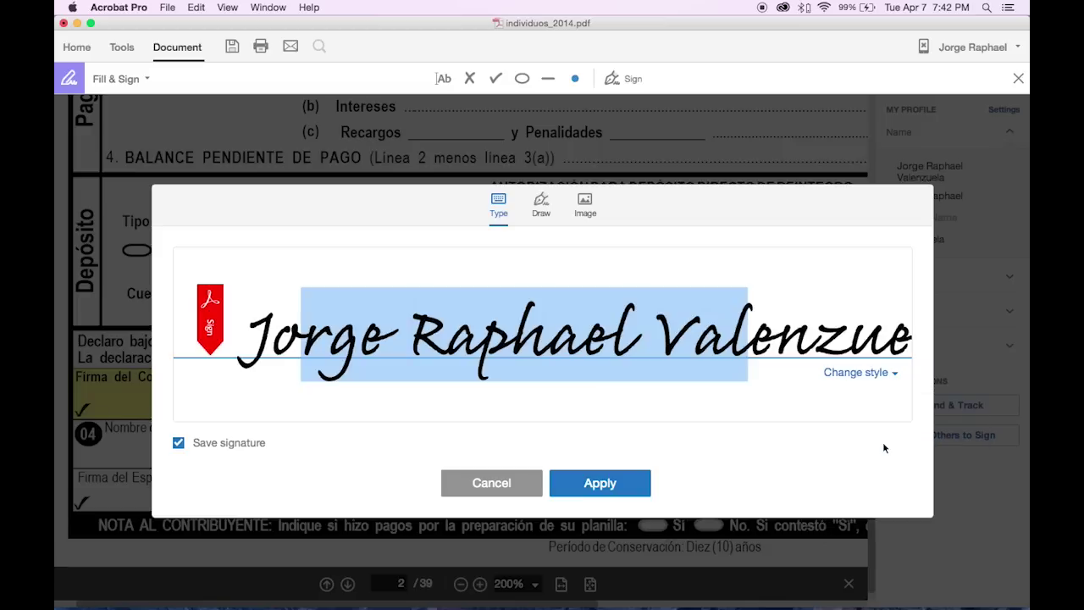
{"action": "left_click", "coordinate": [881, 373]}
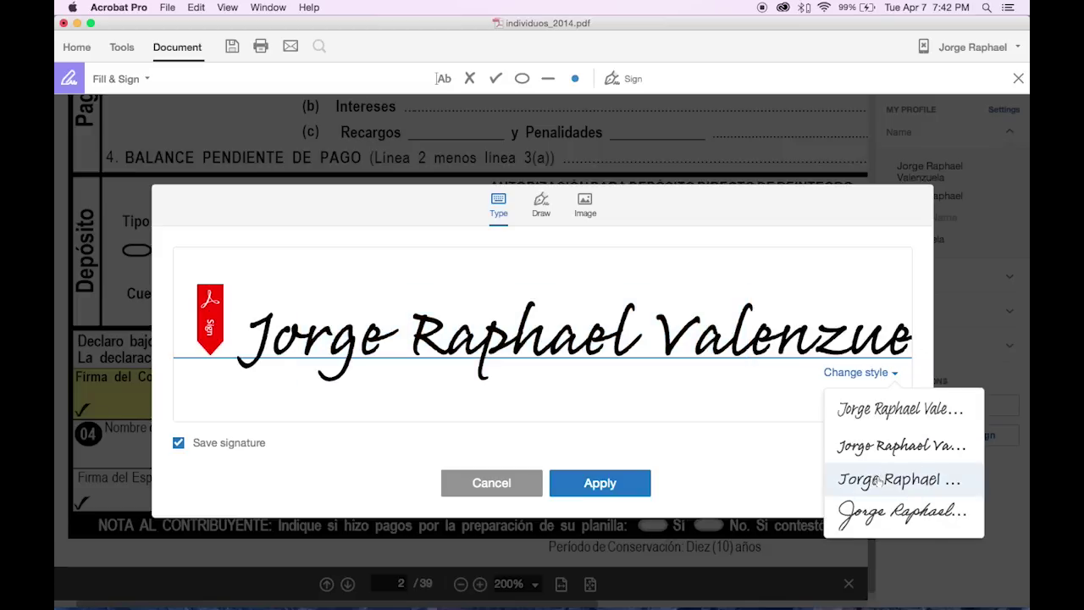
{"action": "left_click", "coordinate": [877, 480]}
{"action": "left_click", "coordinate": [870, 380]}
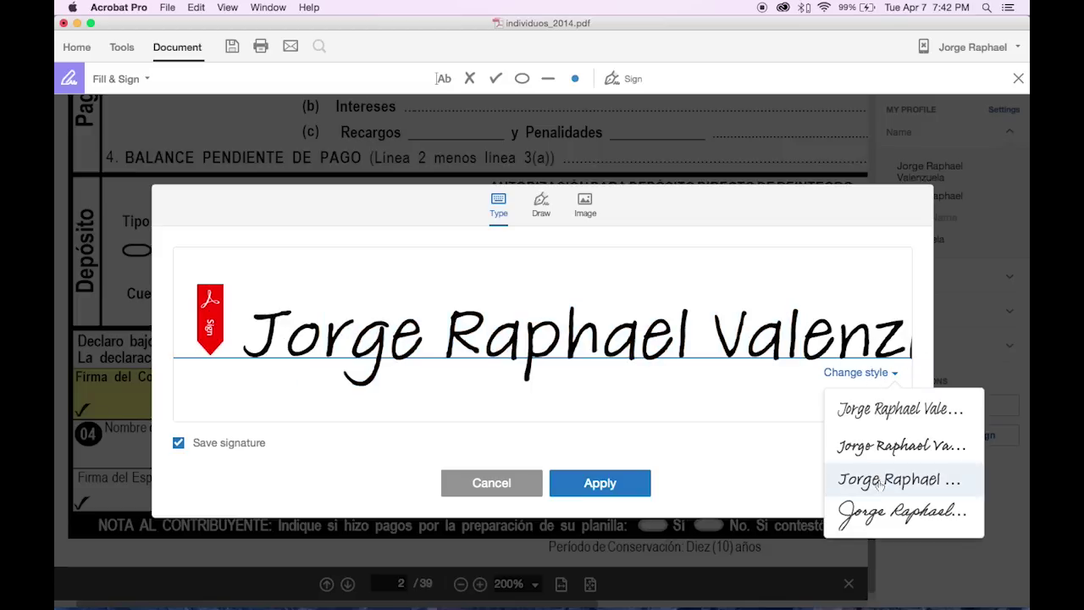
{"action": "left_click", "coordinate": [876, 517]}
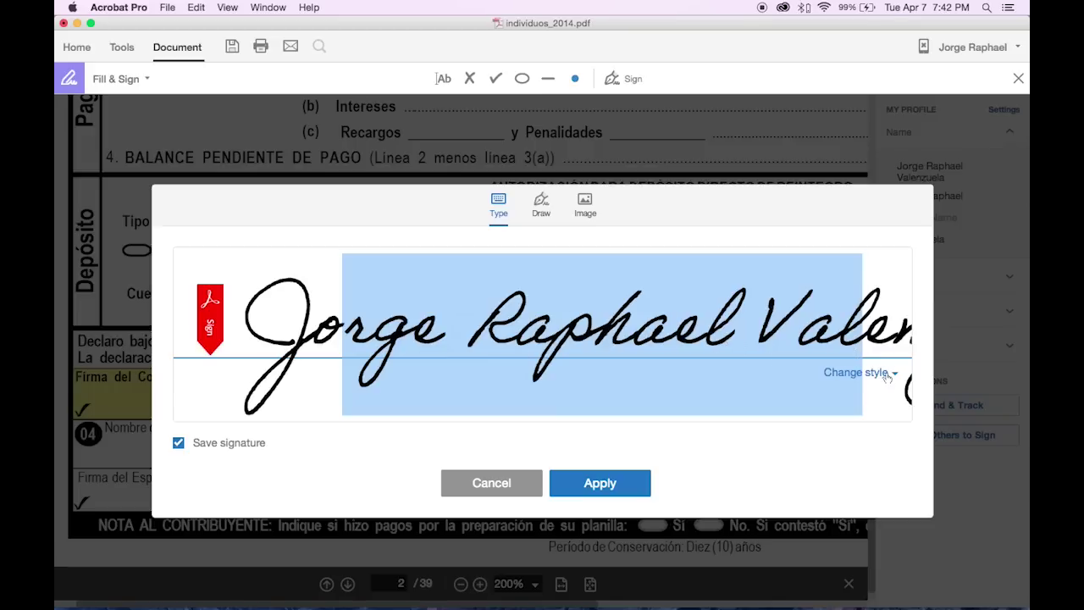
{"action": "left_click", "coordinate": [887, 375]}
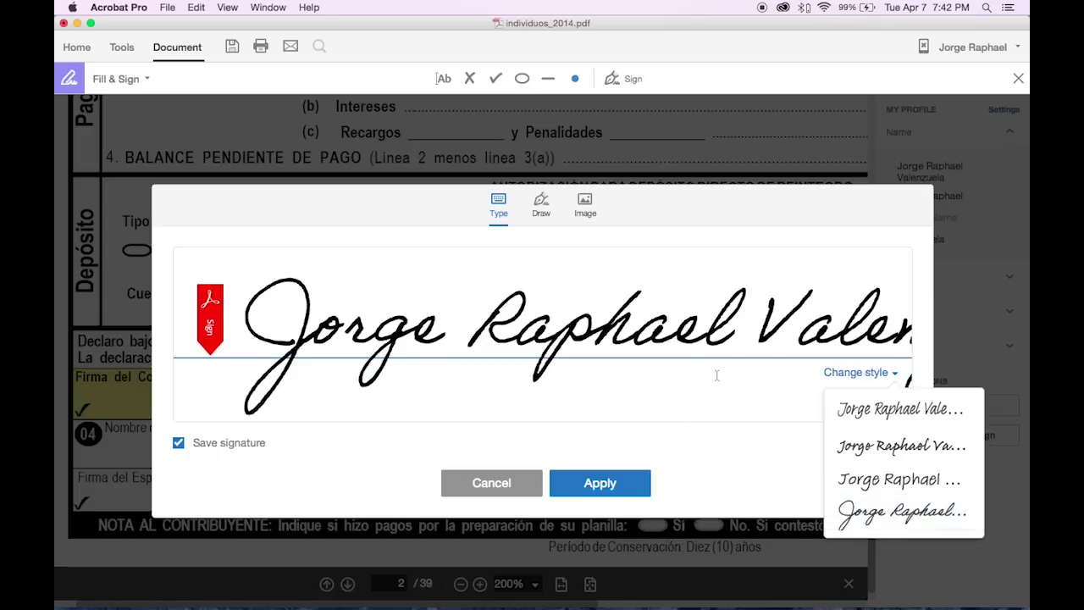
{"action": "left_click", "coordinate": [581, 482]}
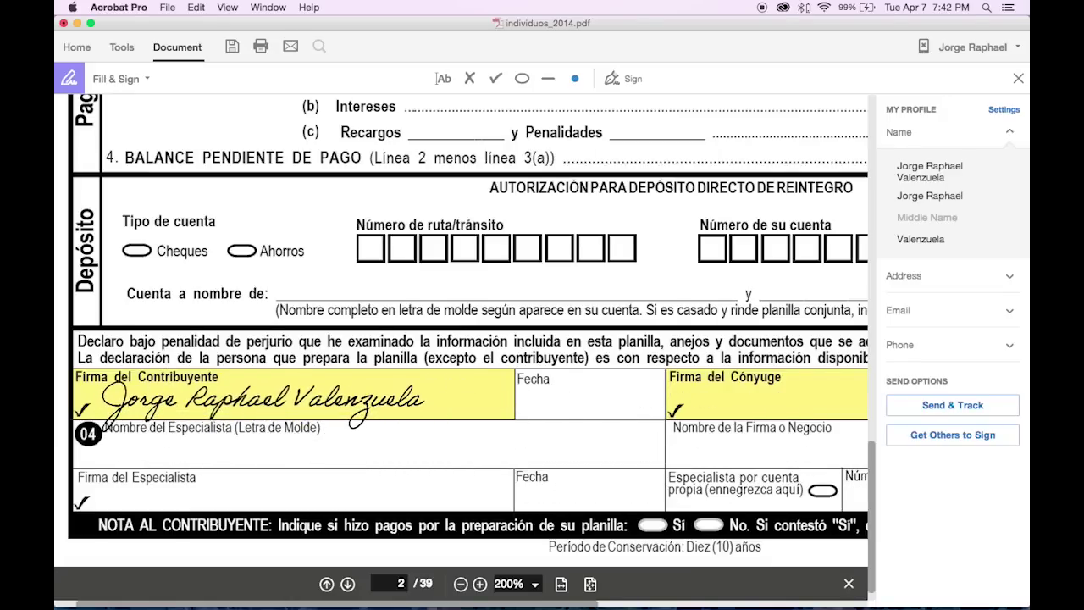
Step: Place the cursive signature in Firma del Contribuyente, adjust its size and position, then remove it
{"action": "left_click", "coordinate": [260, 404]}
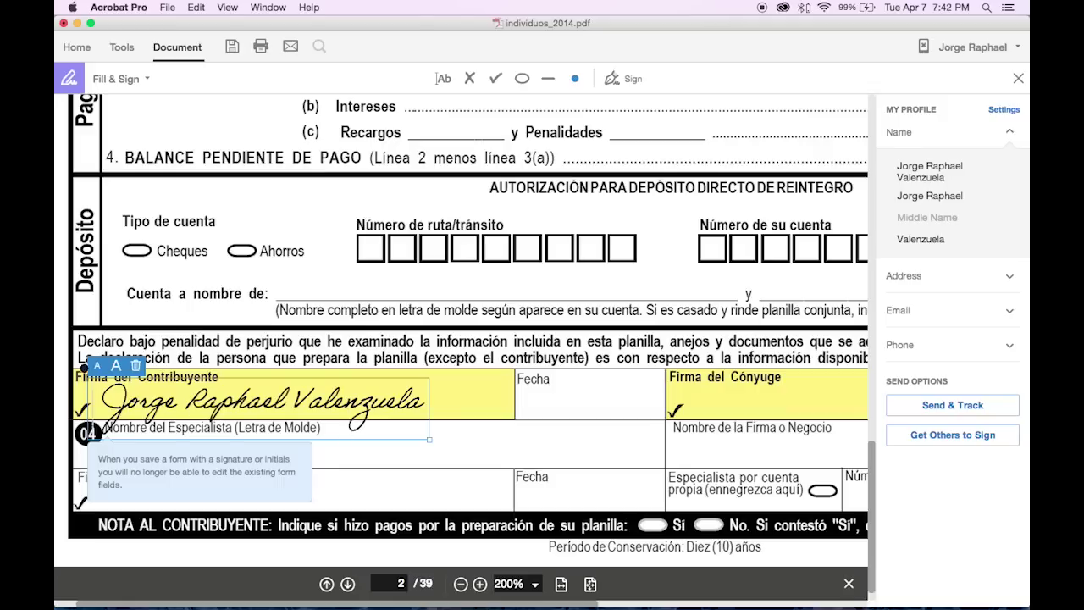
{"action": "left_click", "coordinate": [116, 366]}
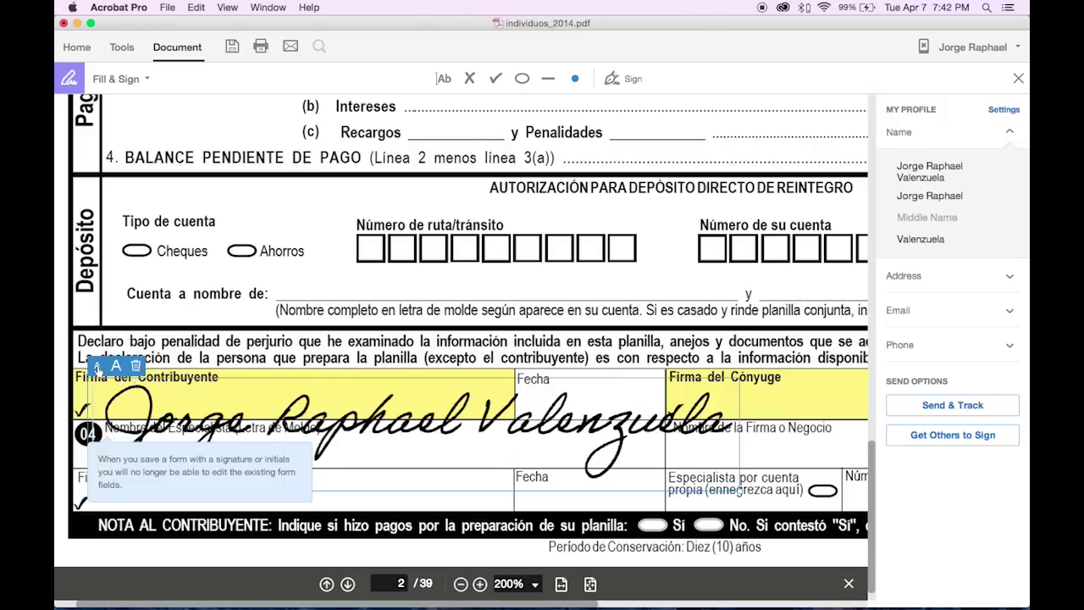
{"action": "left_click", "coordinate": [97, 366]}
{"action": "left_click", "coordinate": [98, 365]}
{"action": "left_click", "coordinate": [116, 366]}
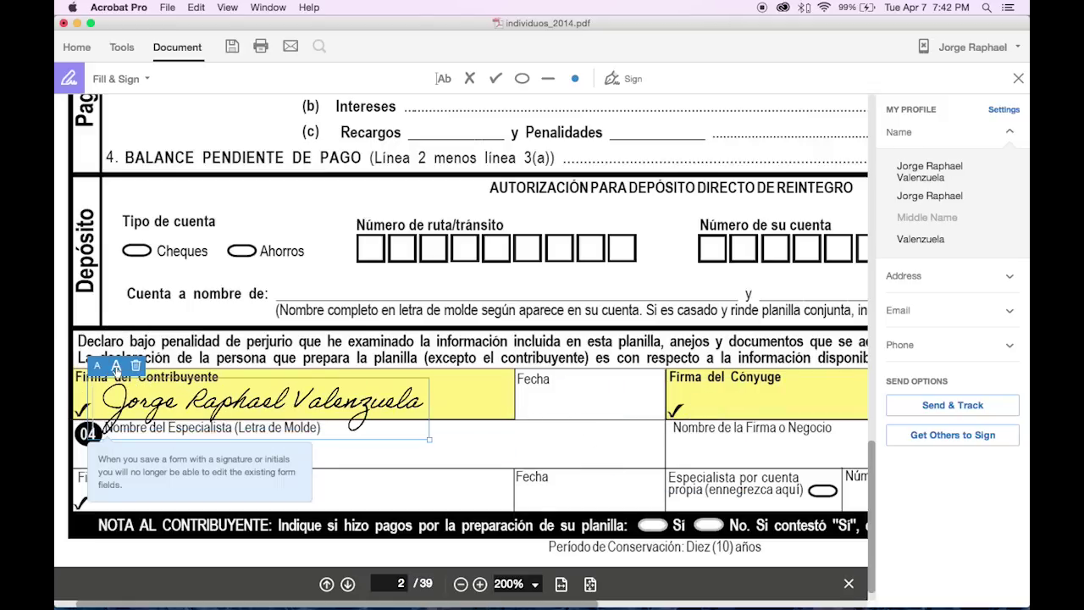
{"action": "mouse_move", "coordinate": [215, 379]}
{"action": "left_mouse_down"}
{"action": "mouse_move", "coordinate": [273, 374]}
{"action": "mouse_move", "coordinate": [206, 381]}
{"action": "left_mouse_up"}
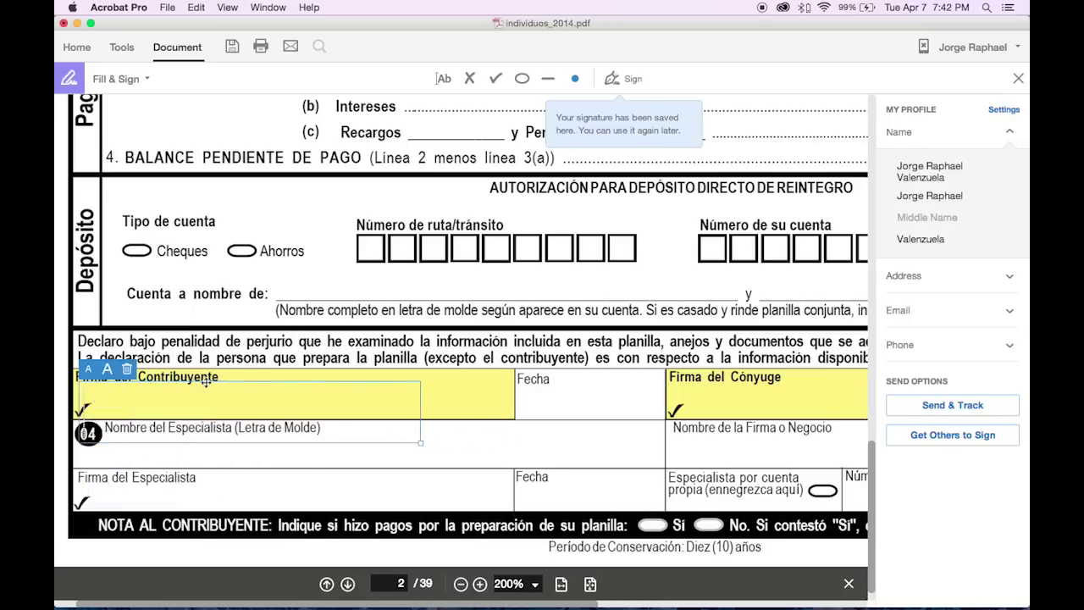
{"action": "left_click", "coordinate": [126, 371]}
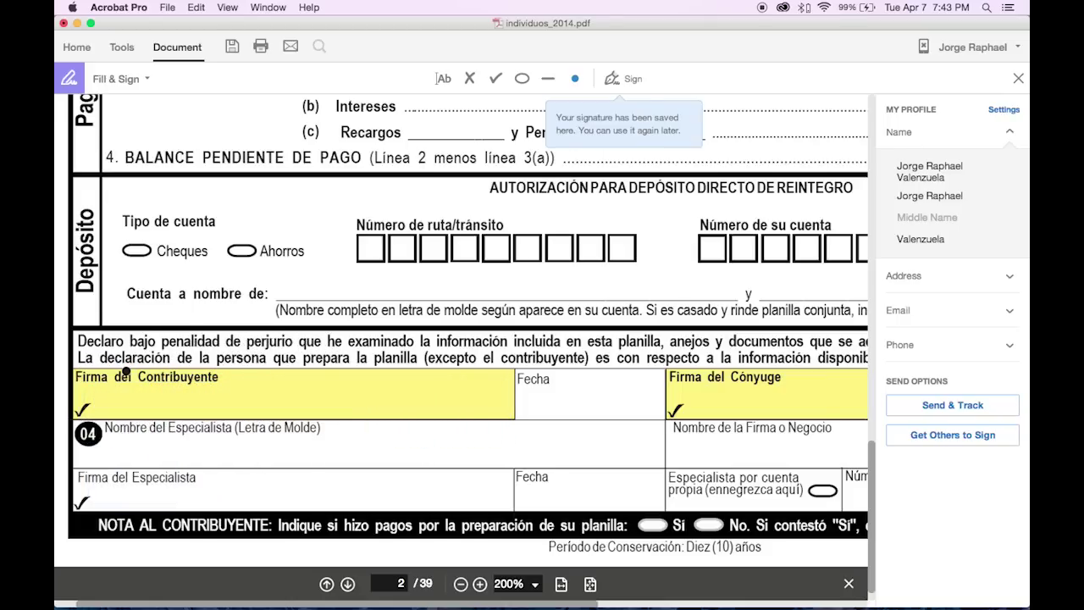
Step: Delete the saved typed signature from the Sign options and begin adding a new one
{"action": "left_click", "coordinate": [630, 80]}
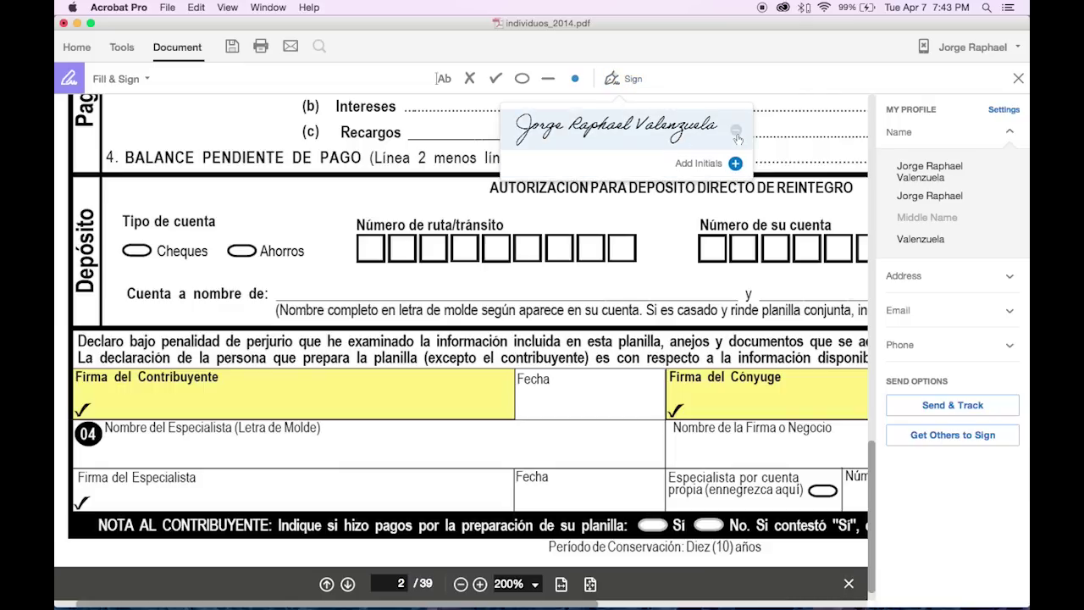
{"action": "left_click", "coordinate": [733, 135]}
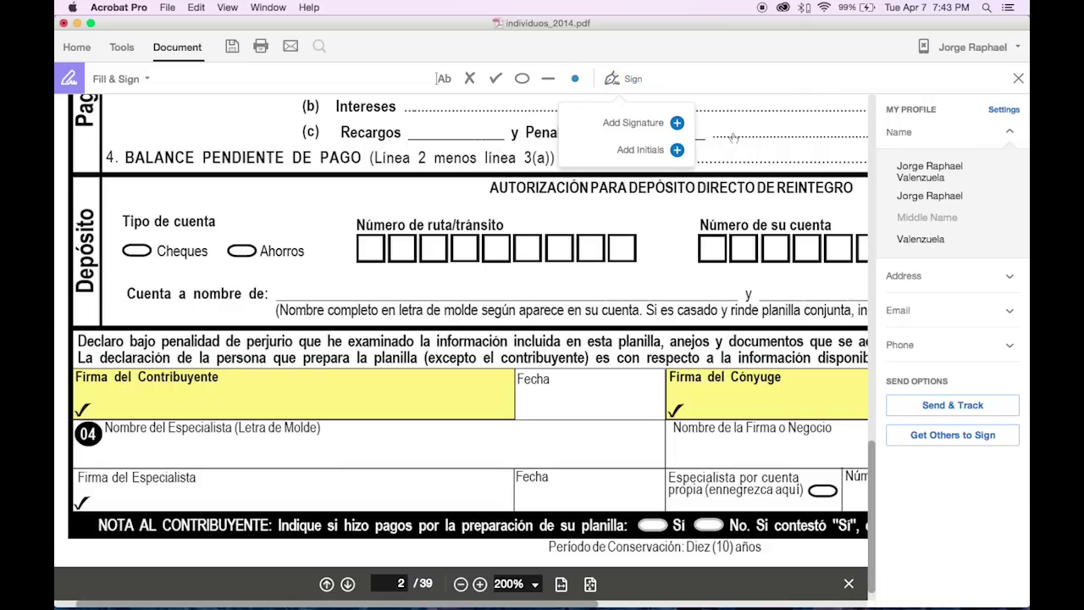
{"action": "left_click", "coordinate": [677, 126]}
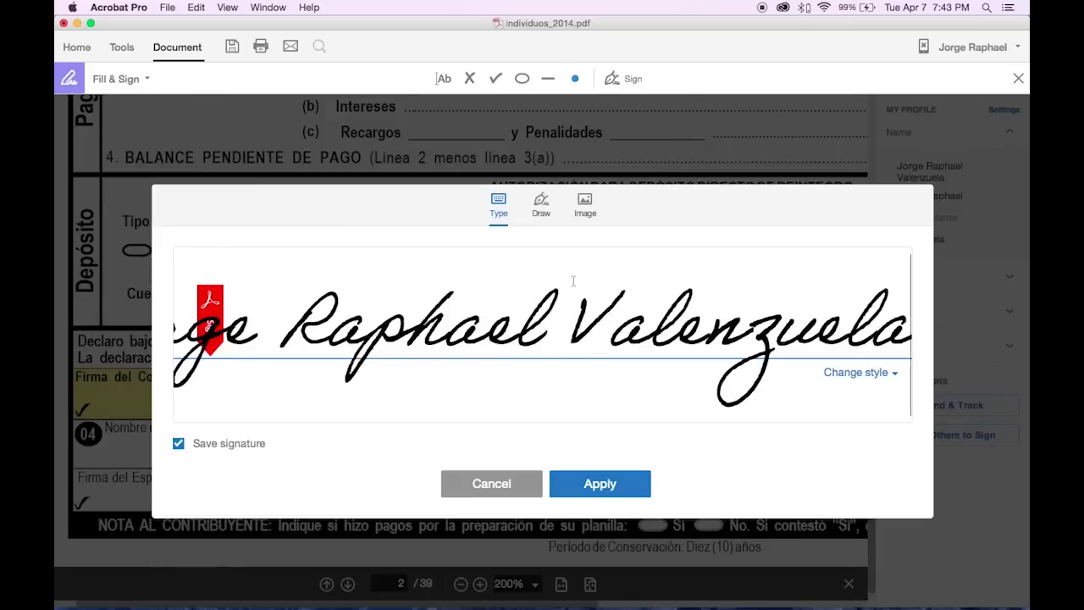
Step: Load FIRMA-PETER.png as an image signature and apply it for placement
{"action": "left_click", "coordinate": [863, 372]}
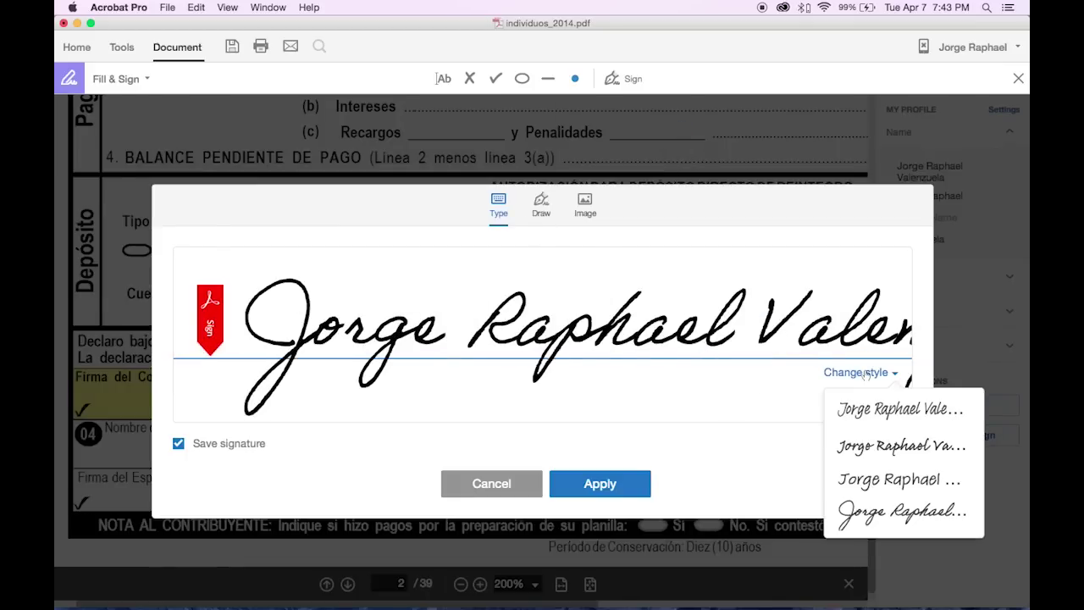
{"action": "left_click", "coordinate": [864, 375]}
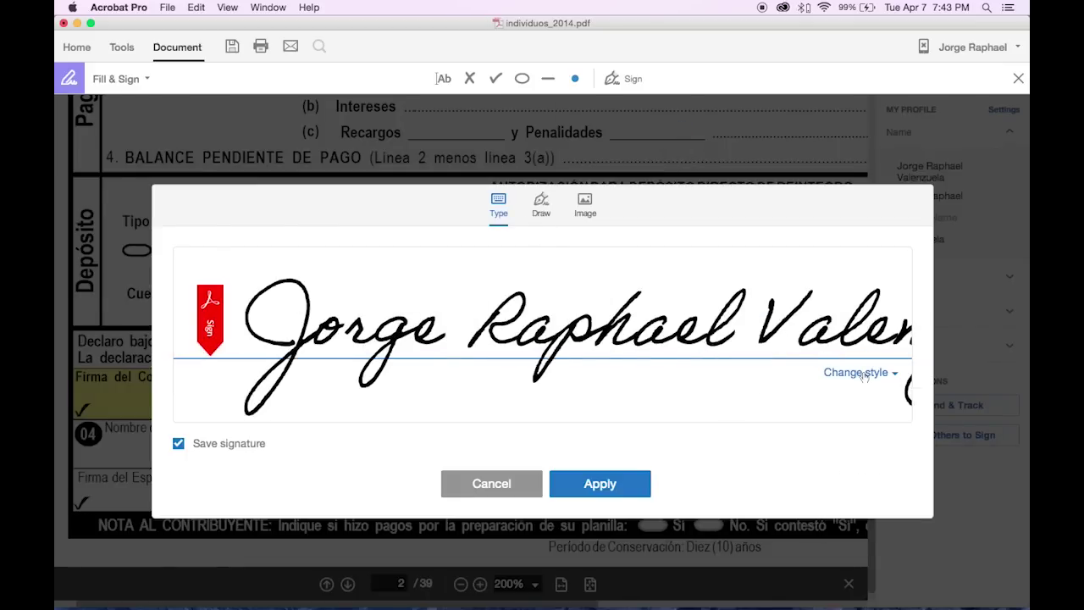
{"action": "left_click", "coordinate": [585, 218]}
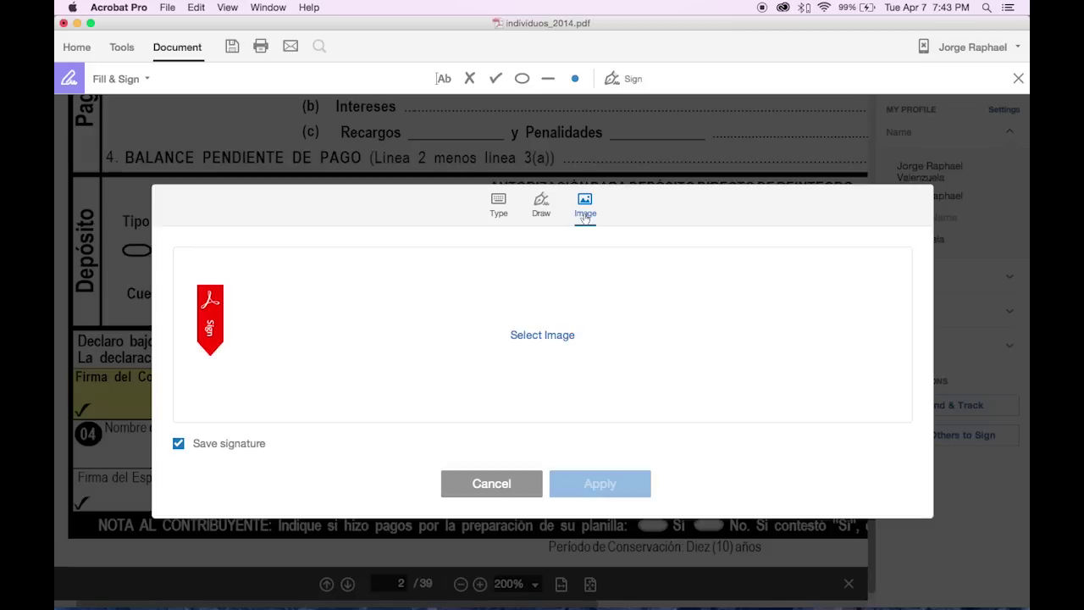
{"action": "left_click", "coordinate": [546, 337]}
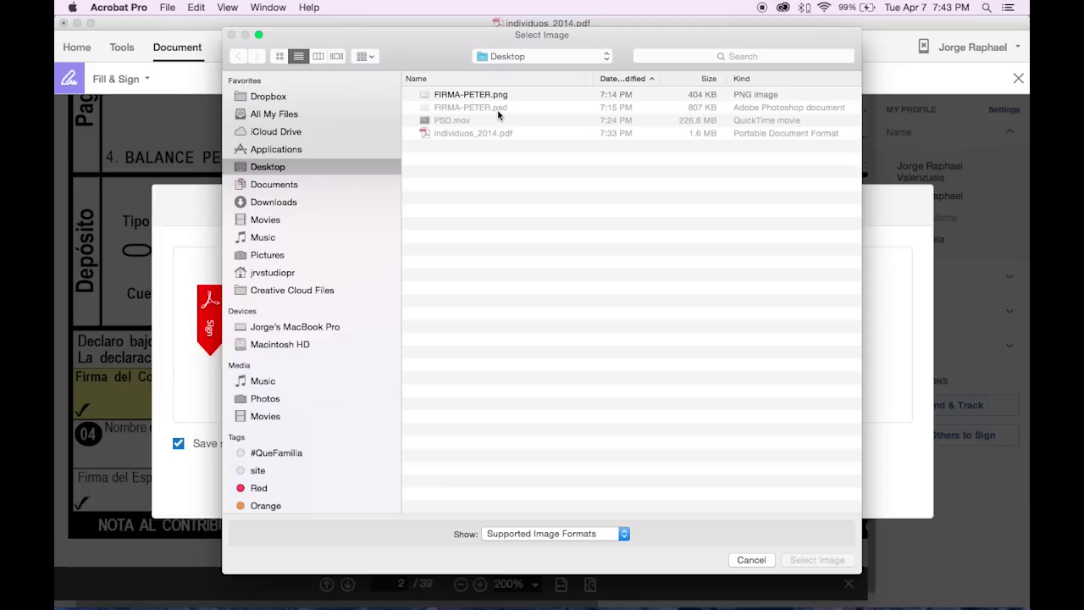
{"action": "left_click", "coordinate": [624, 534]}
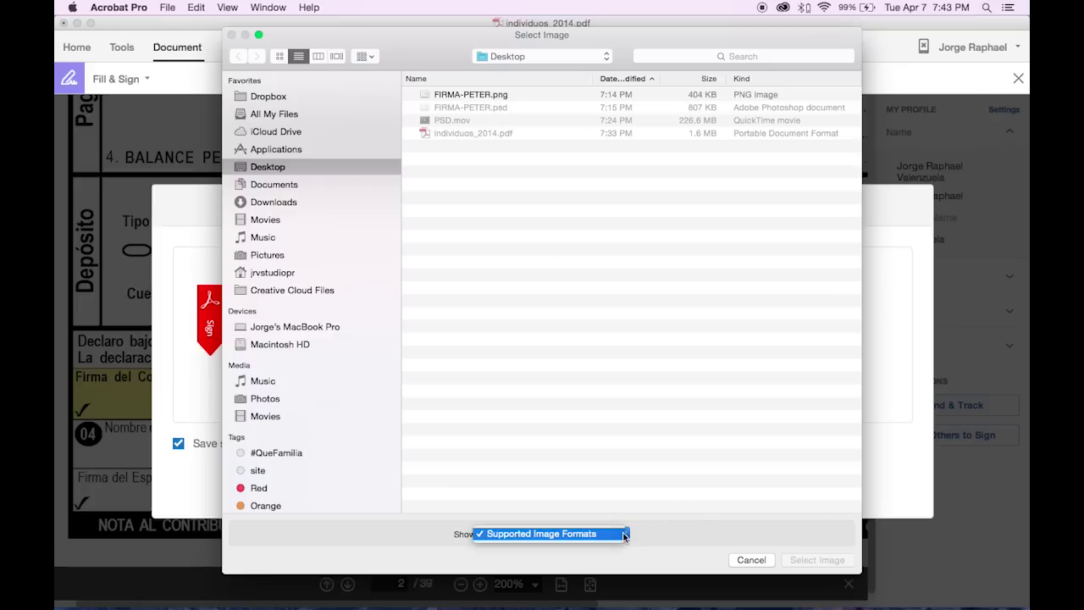
{"action": "left_click", "coordinate": [624, 533]}
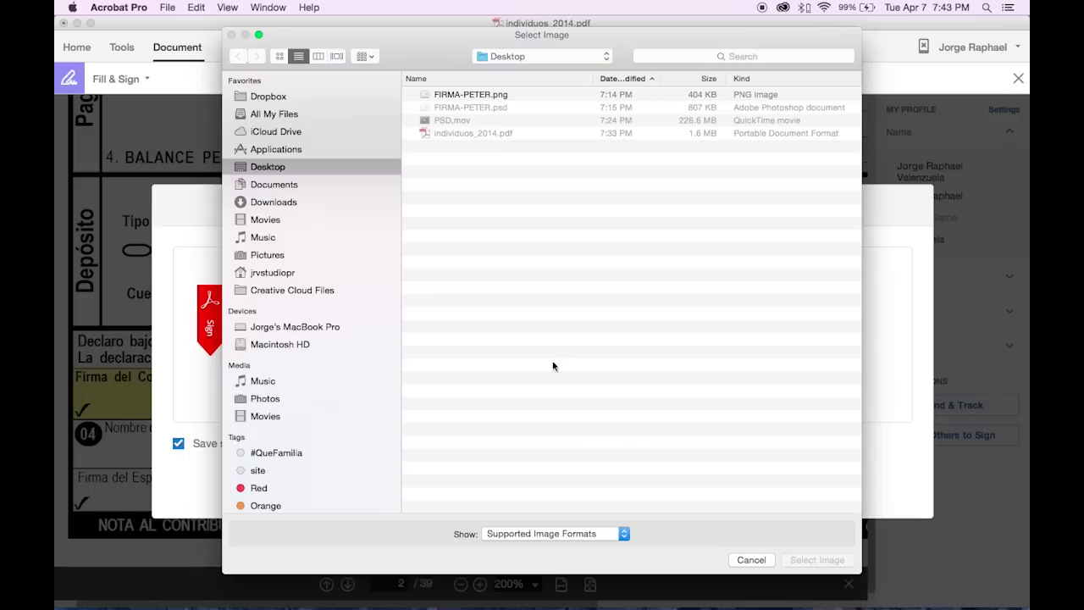
{"action": "left_click", "coordinate": [489, 97]}
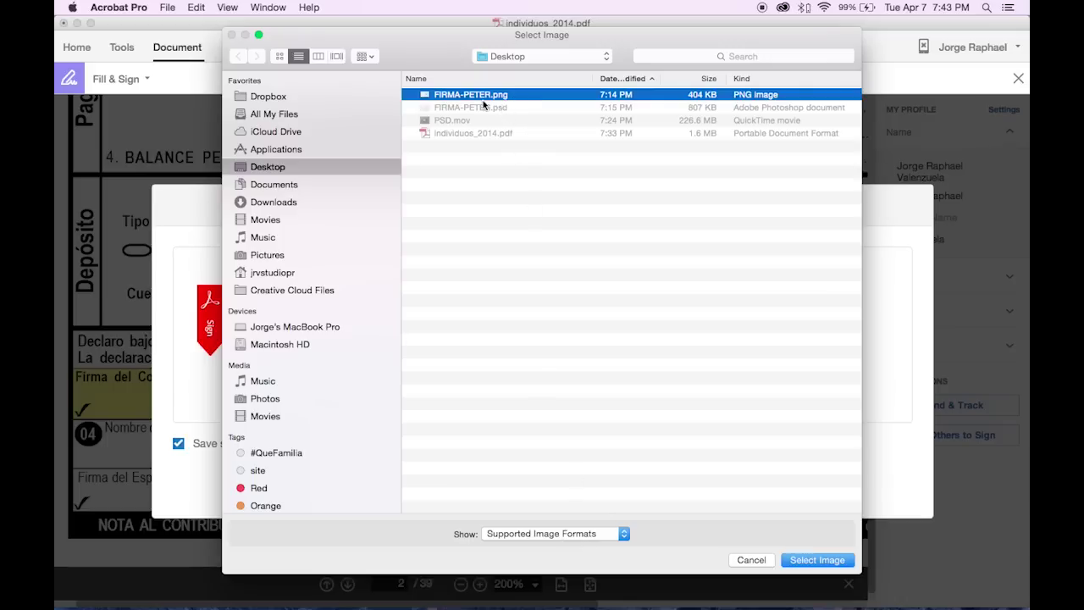
{"action": "left_click", "coordinate": [801, 561]}
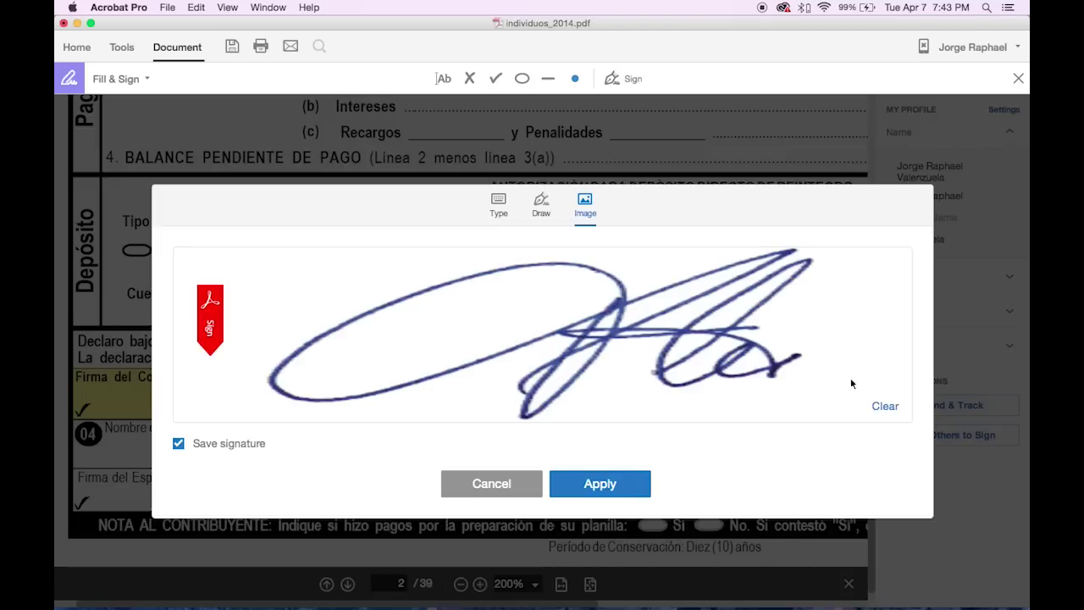
{"action": "left_click", "coordinate": [607, 485]}
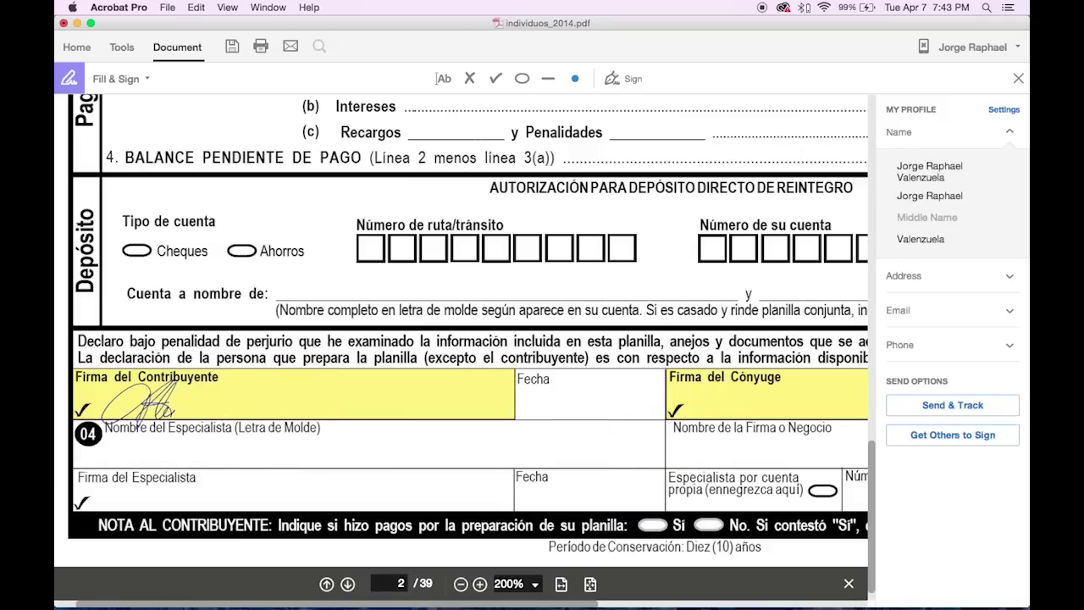
Step: Place the handwritten signature in Firma del Contribuyente, then move and resize it to fit
{"action": "left_click", "coordinate": [126, 394]}
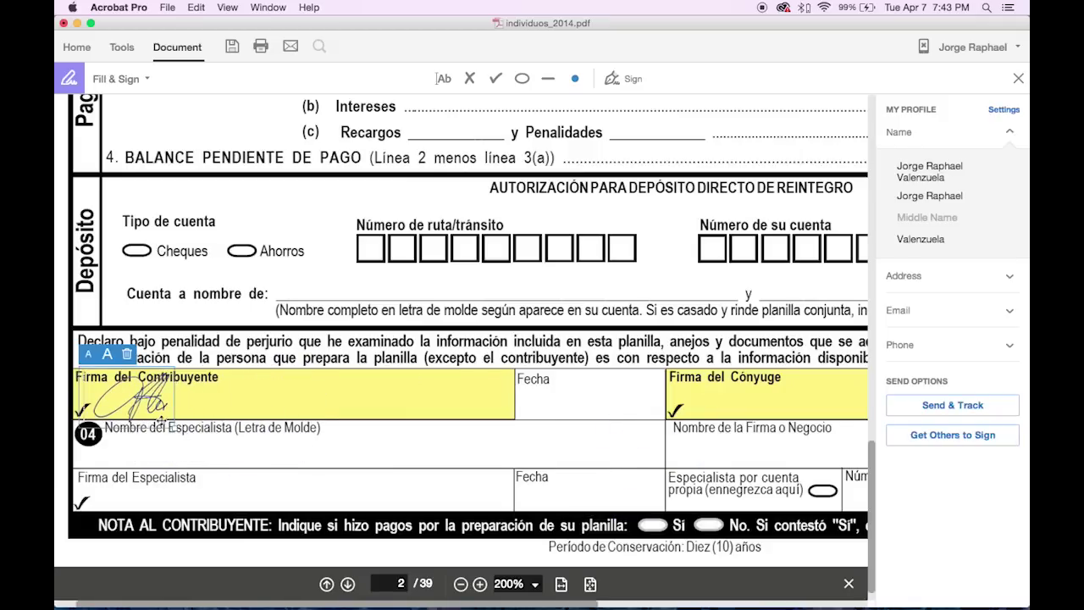
{"action": "left_click_drag", "start_coordinate": [152, 405], "coordinate": [283, 405]}
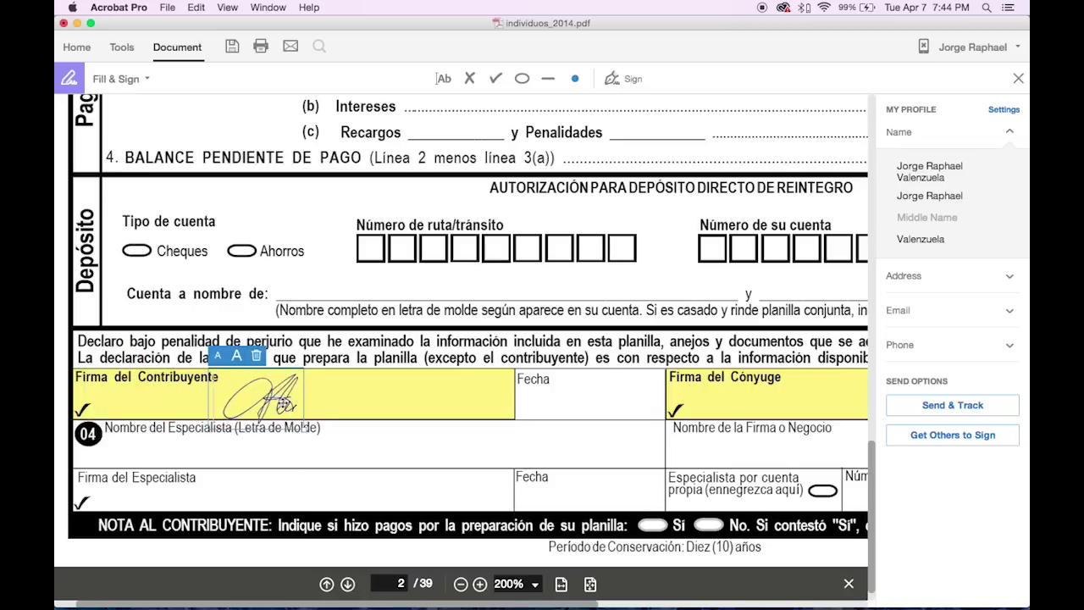
{"action": "left_click", "coordinate": [237, 359]}
{"action": "left_click", "coordinate": [237, 359]}
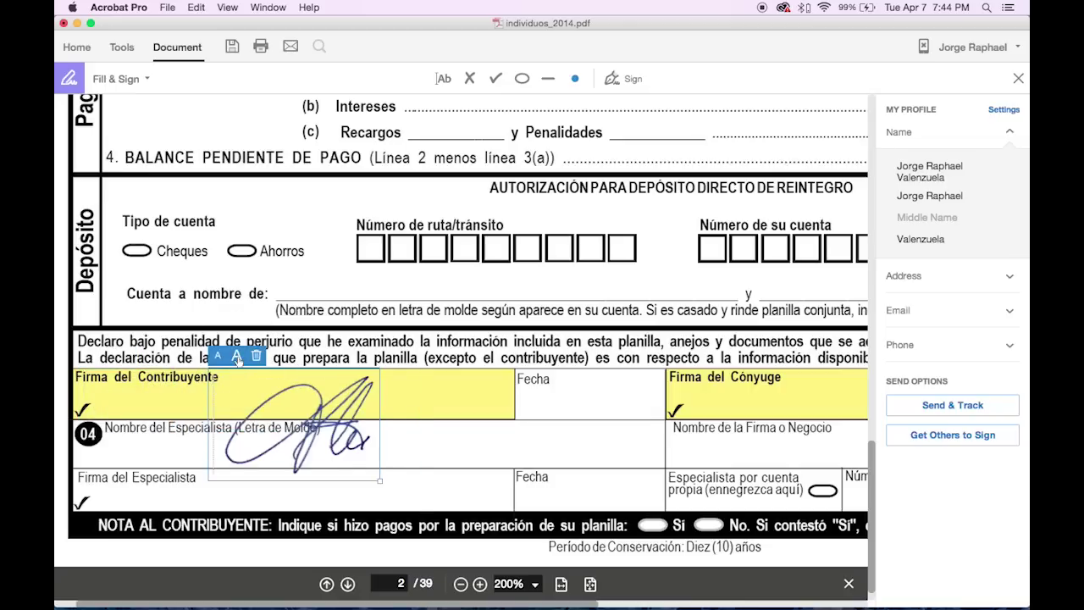
{"action": "left_click", "coordinate": [217, 359]}
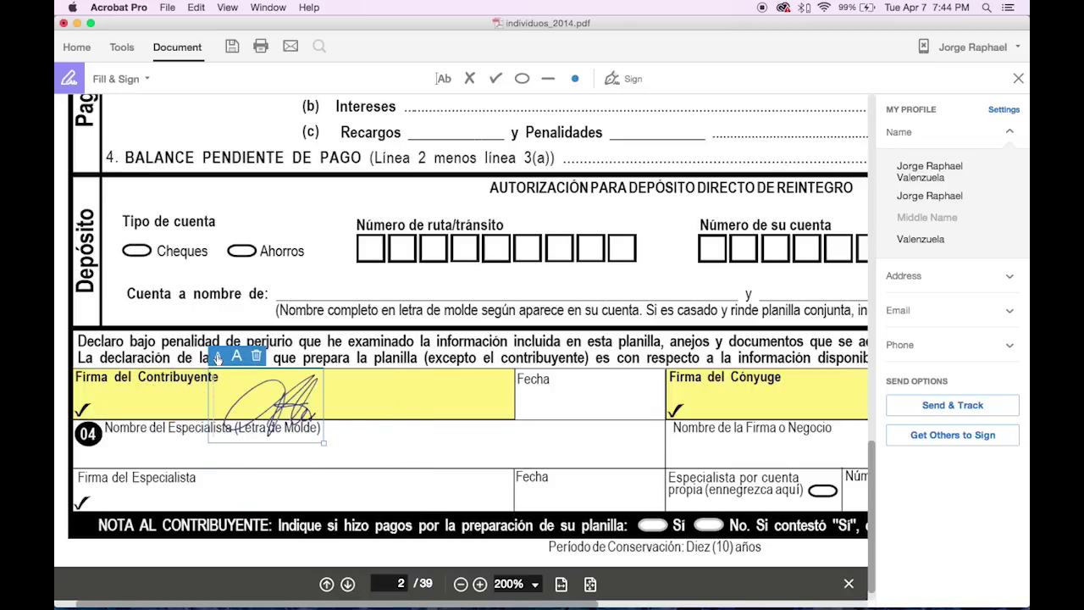
{"action": "left_click", "coordinate": [238, 358]}
{"action": "left_click", "coordinate": [238, 358]}
{"action": "mouse_move", "coordinate": [292, 372]}
{"action": "left_mouse_down"}
{"action": "mouse_move", "coordinate": [212, 358]}
{"action": "mouse_move", "coordinate": [195, 381]}
{"action": "mouse_move", "coordinate": [178, 343]}
{"action": "mouse_move", "coordinate": [261, 338]}
{"action": "mouse_move", "coordinate": [202, 343]}
{"action": "left_mouse_up"}
Step: Fine-tune the signature's size and position, and delete the stray dot mark
{"action": "scroll", "coordinate": [194, 343], "scroll_direction": "down", "scroll_amount": 1}
{"action": "scroll", "coordinate": [202, 343], "scroll_direction": "down", "scroll_amount": 1}
{"action": "left_click", "coordinate": [123, 303]}
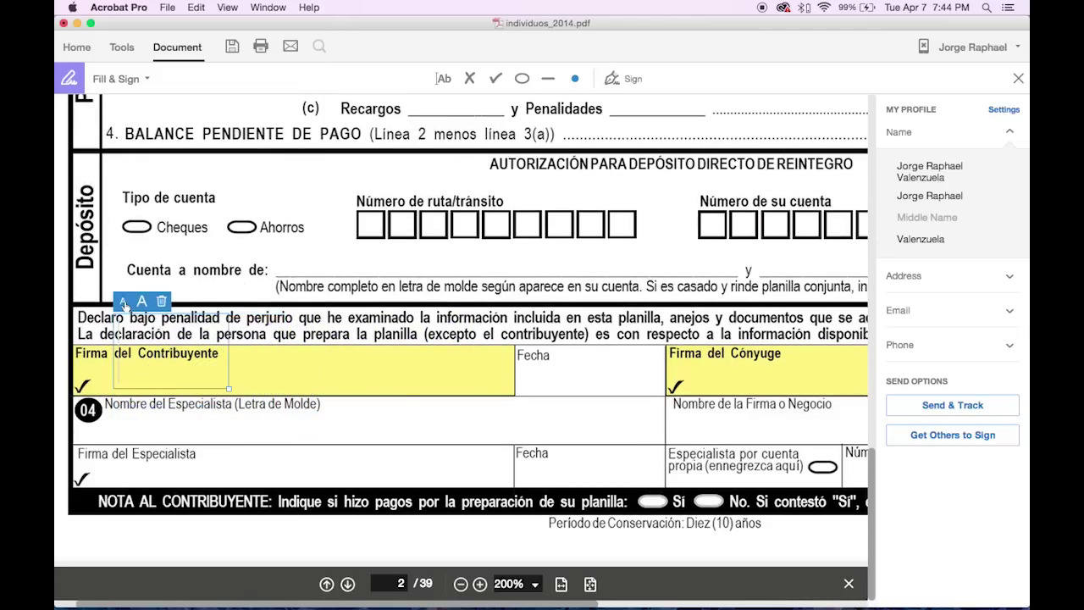
{"action": "left_click", "coordinate": [142, 303]}
{"action": "left_click_drag", "start_coordinate": [233, 377], "coordinate": [272, 380]}
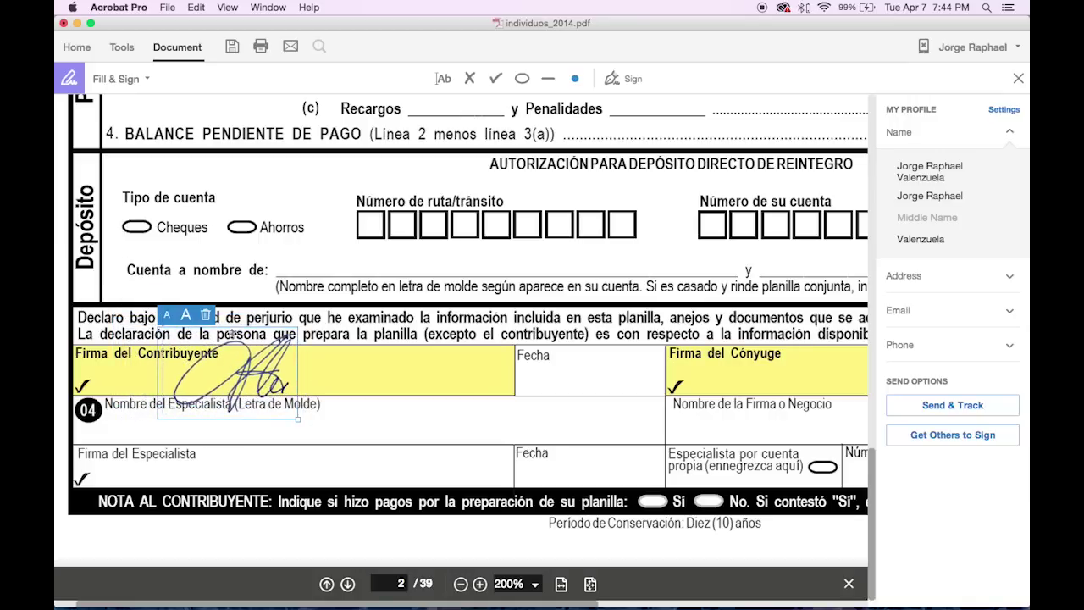
{"action": "left_click", "coordinate": [347, 370]}
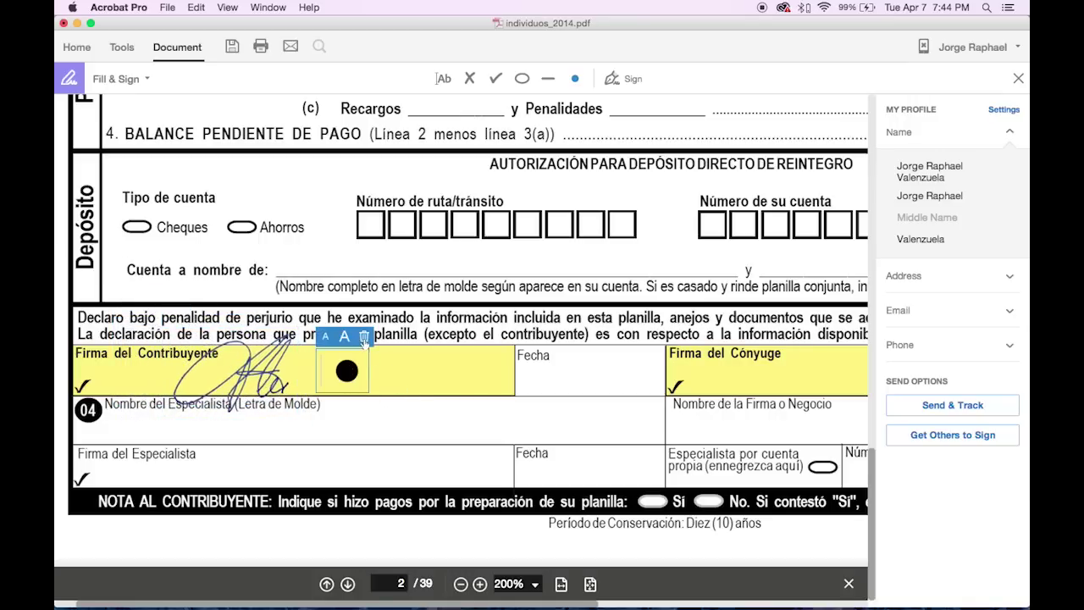
{"action": "left_click", "coordinate": [364, 337]}
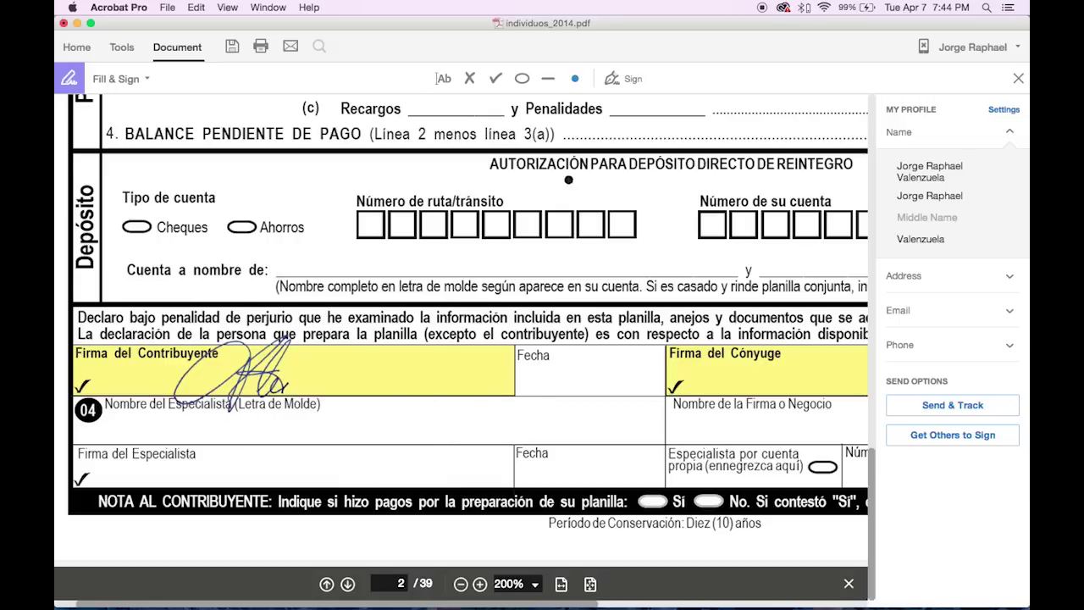
{"action": "left_click", "coordinate": [443, 78]}
{"action": "left_click", "coordinate": [525, 384]}
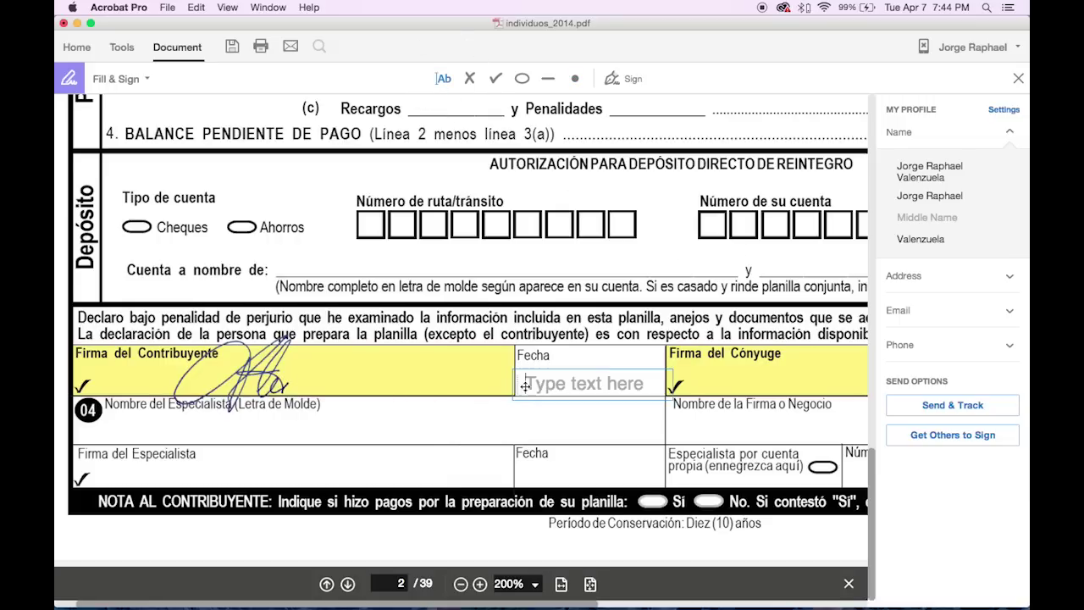
{"action": "type", "text": "1"}
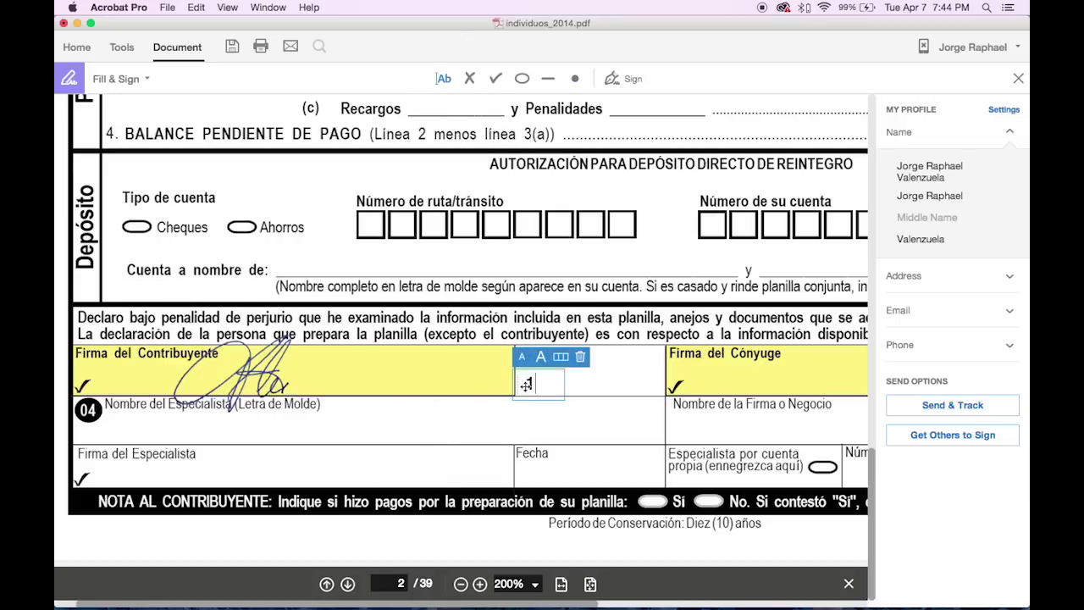
{"action": "type", "text": " abril 2015"}
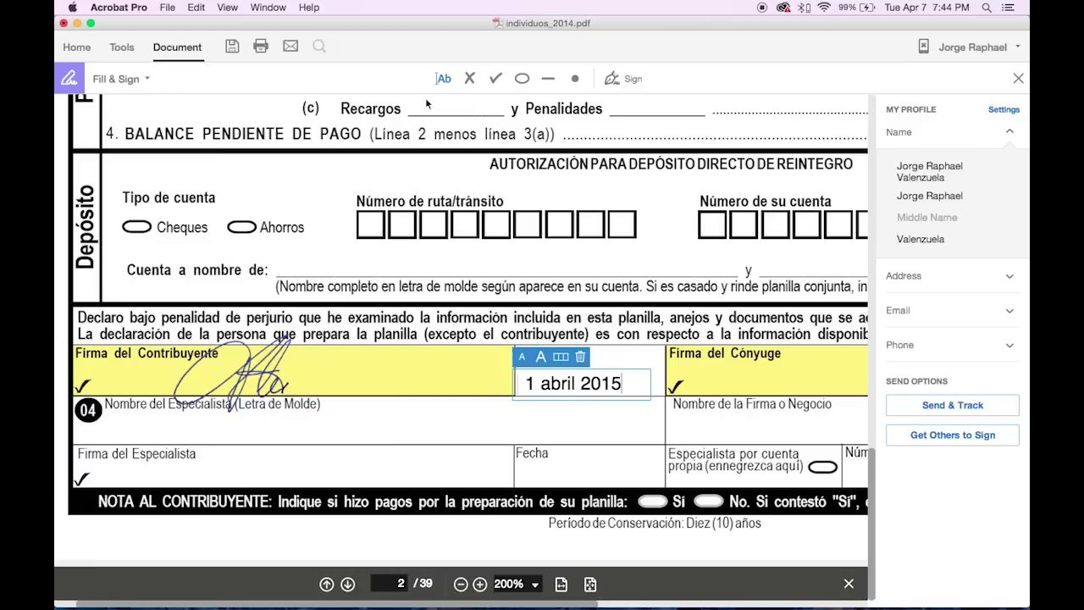
{"action": "left_click", "coordinate": [579, 357]}
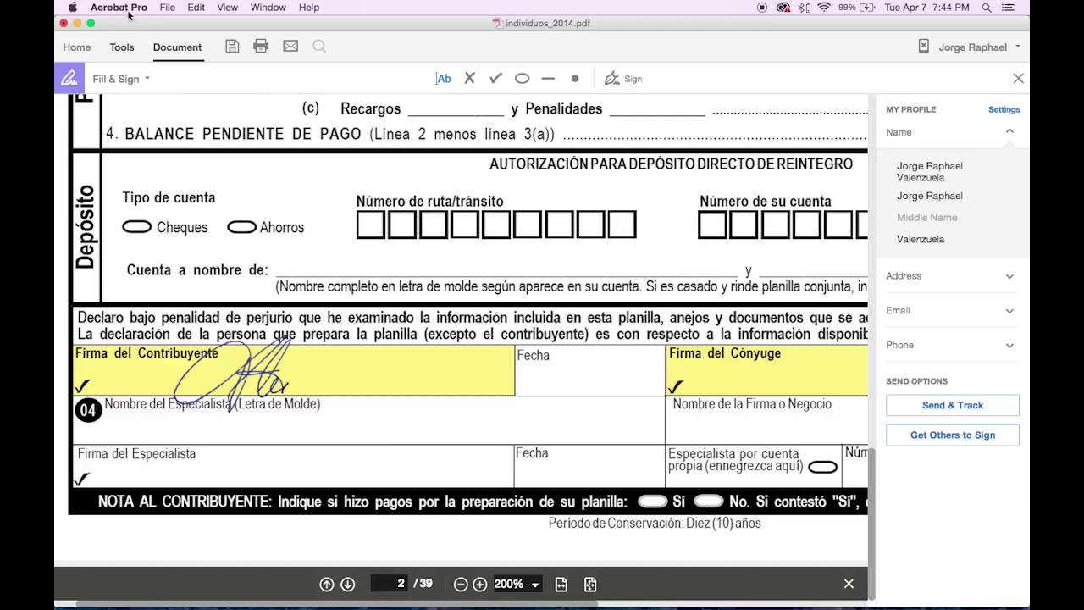
{"action": "left_click", "coordinate": [166, 7]}
{"action": "left_click", "coordinate": [179, 70]}
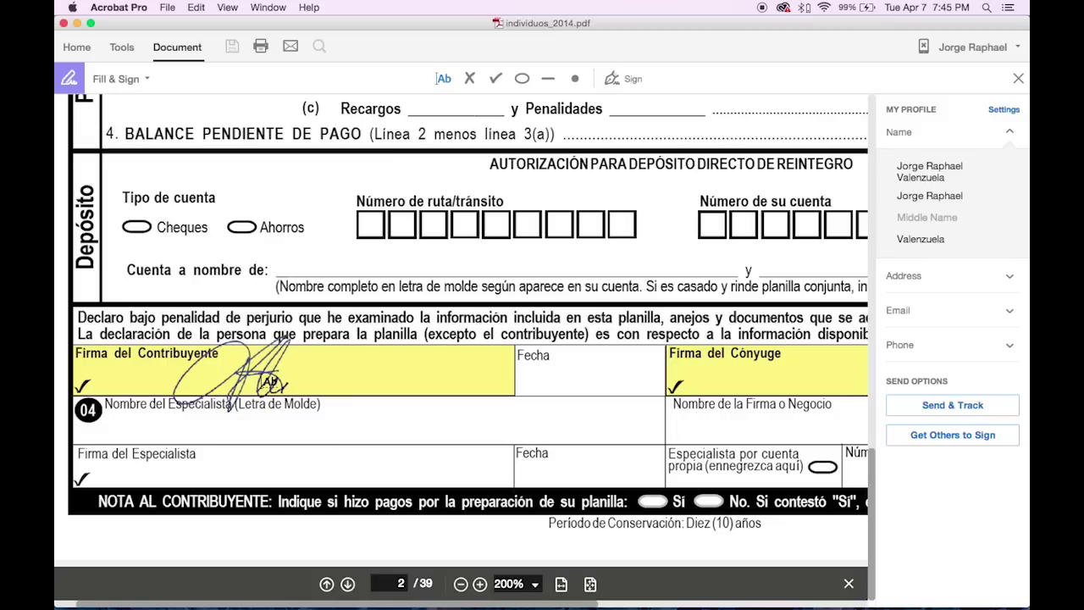
Step: View the Adobe Acrobat Pro DC version information from the application menu, then close it
{"action": "left_click", "coordinate": [144, 10]}
{"action": "left_click", "coordinate": [146, 24]}
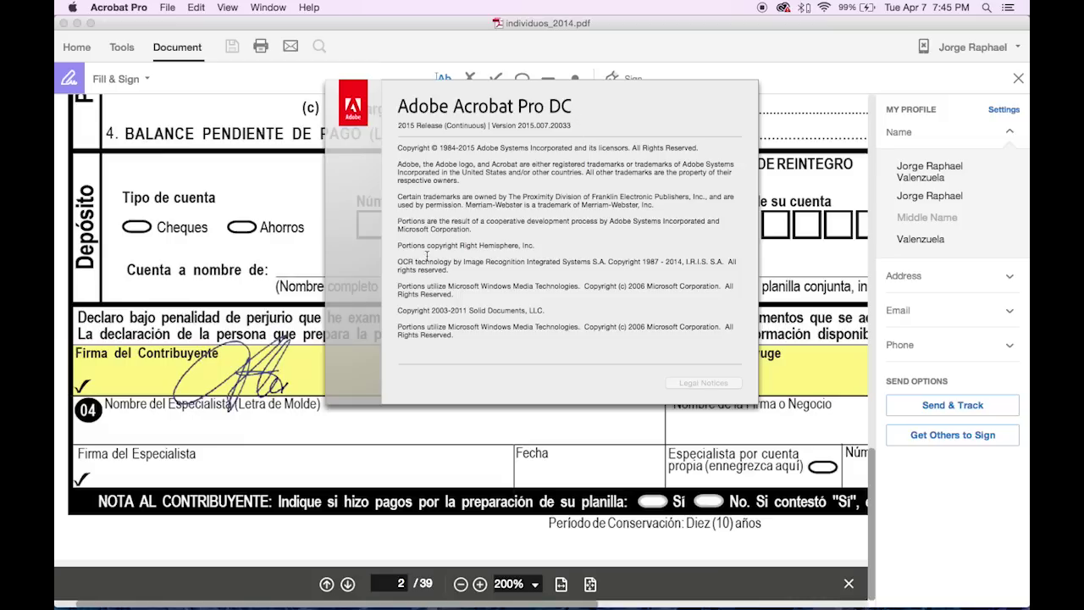
{"action": "left_click", "coordinate": [379, 48]}
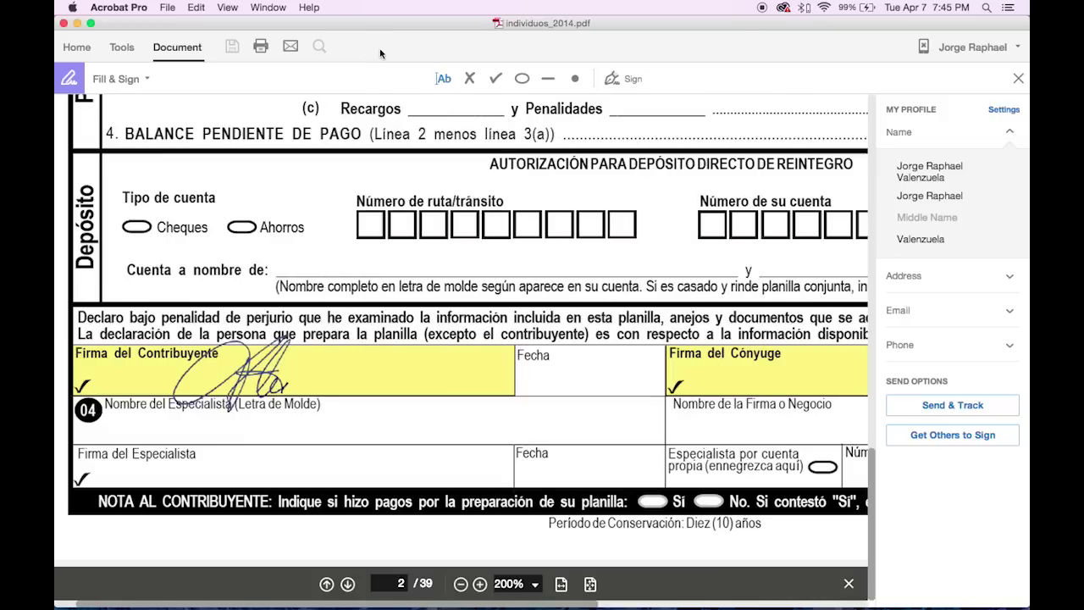